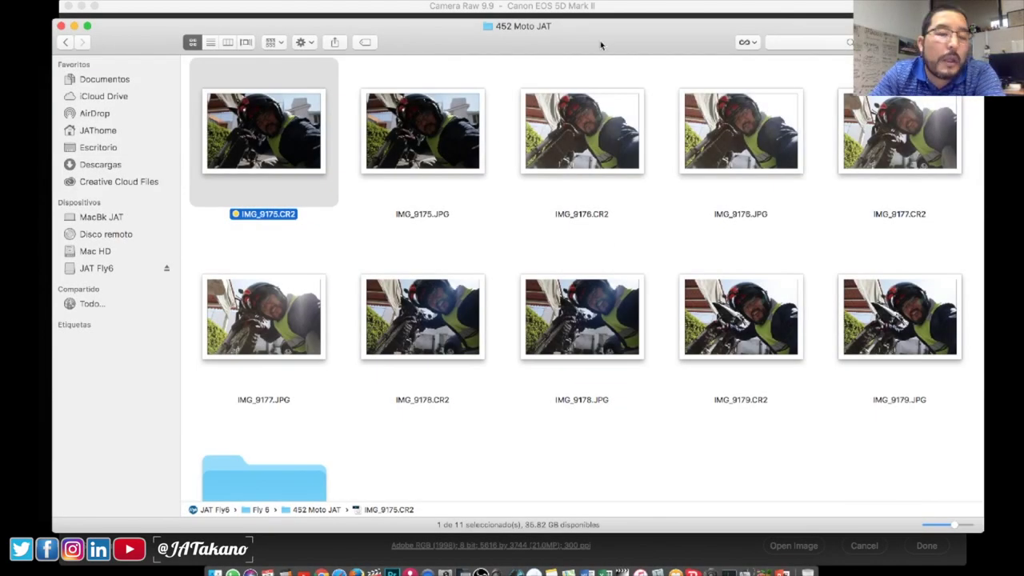
Scroll the 452 Moto JAT folder and preview IMG_9176.CR2 in Quick Look.
{"action": "scroll", "coordinate": [502, 231], "scroll_direction": "up", "scroll_amount": 1}
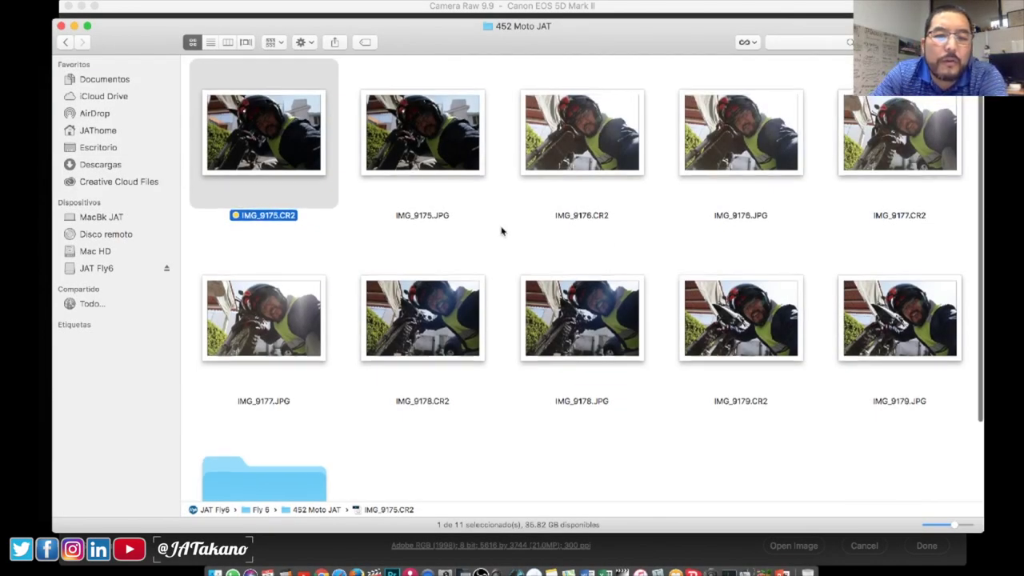
{"action": "scroll", "coordinate": [502, 231], "scroll_direction": "down", "scroll_amount": 1}
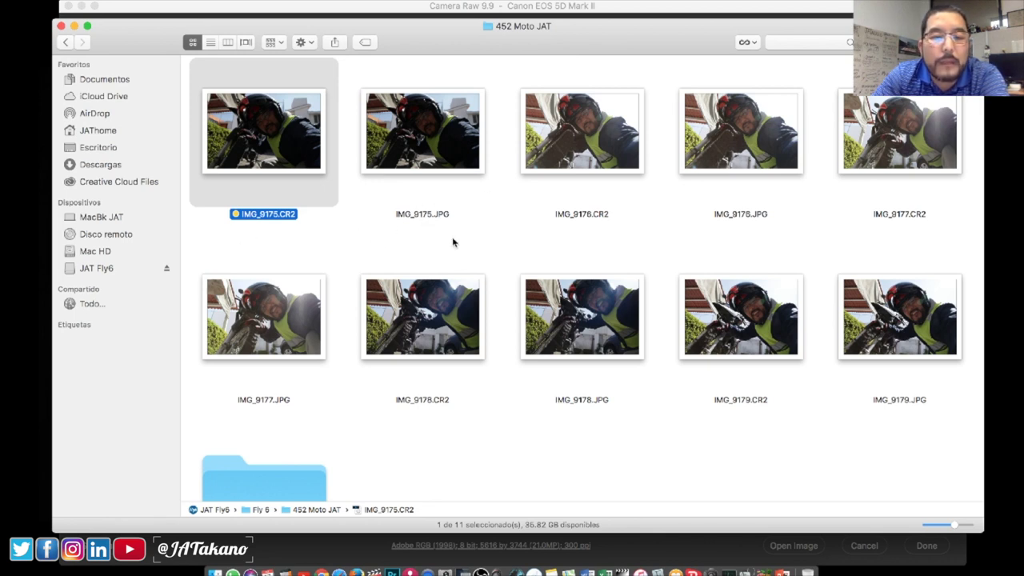
{"action": "left_click", "coordinate": [602, 161]}
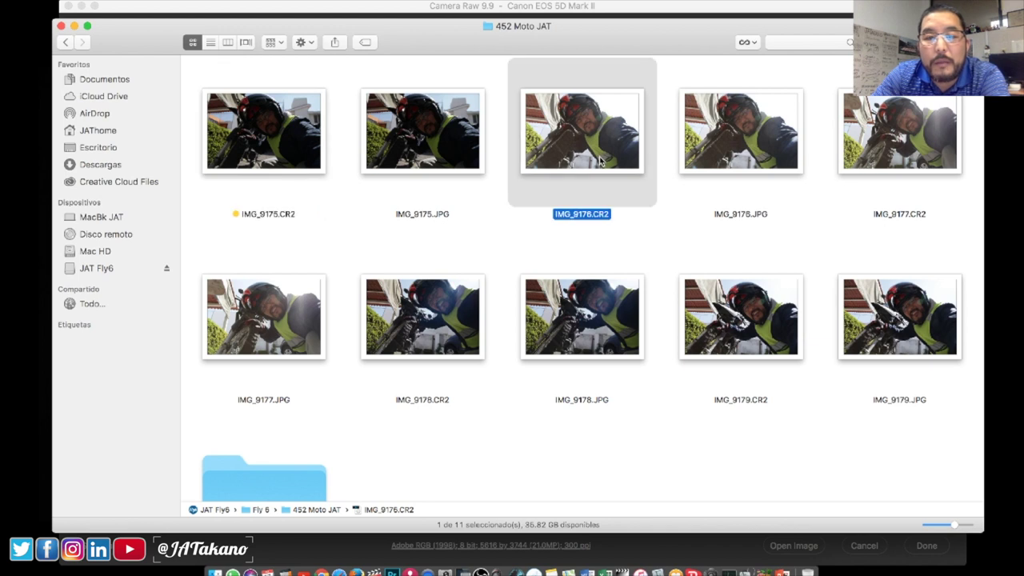
{"action": "key", "text": "space"}
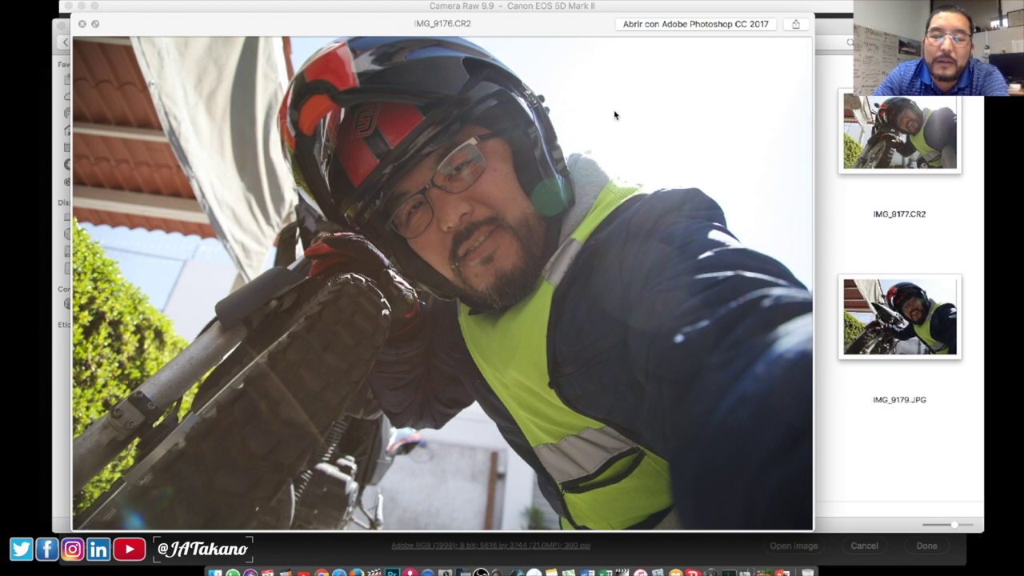
{"action": "left_click", "coordinate": [81, 26]}
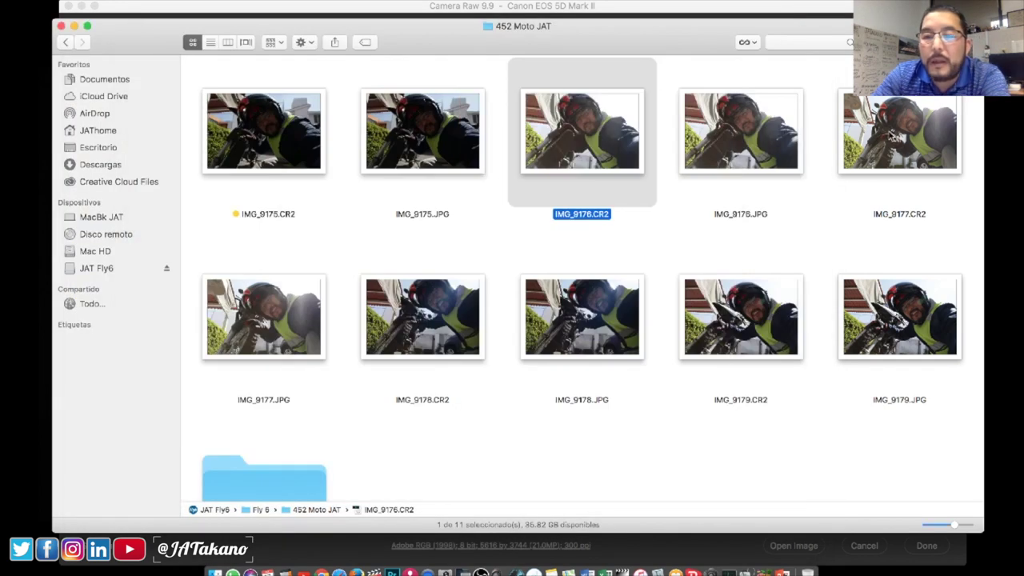
Compare IMG_9177.CR2, then preview IMG_9175.CR2 in Quick Look.
{"action": "left_click", "coordinate": [888, 133]}
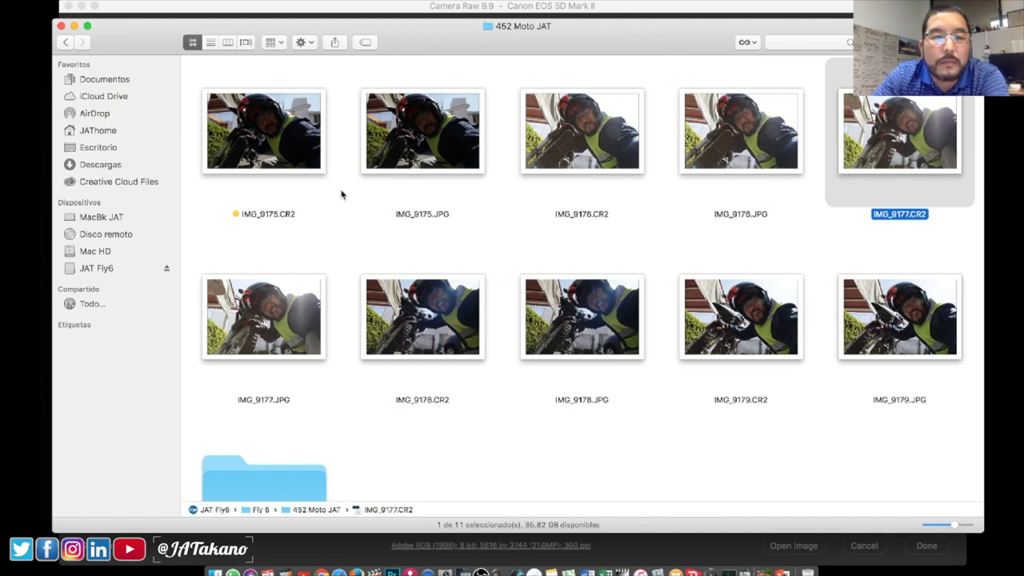
{"action": "left_click", "coordinate": [281, 146]}
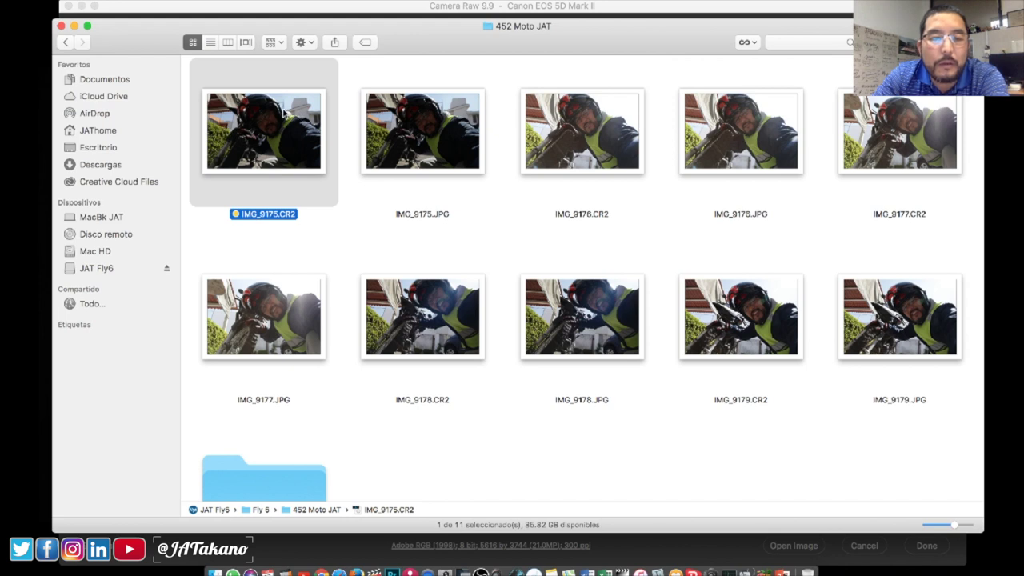
{"action": "key", "text": "space"}
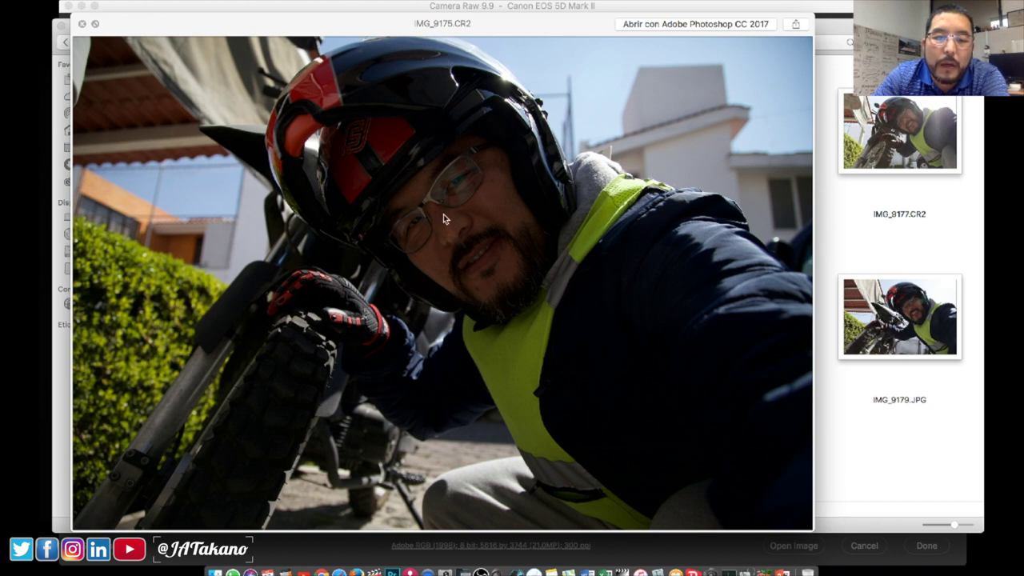
{"action": "left_click", "coordinate": [83, 25]}
Open IMG_9175.CR2 in Camera Raw and set White Balance to Auto.
{"action": "double_click", "coordinate": [285, 157]}
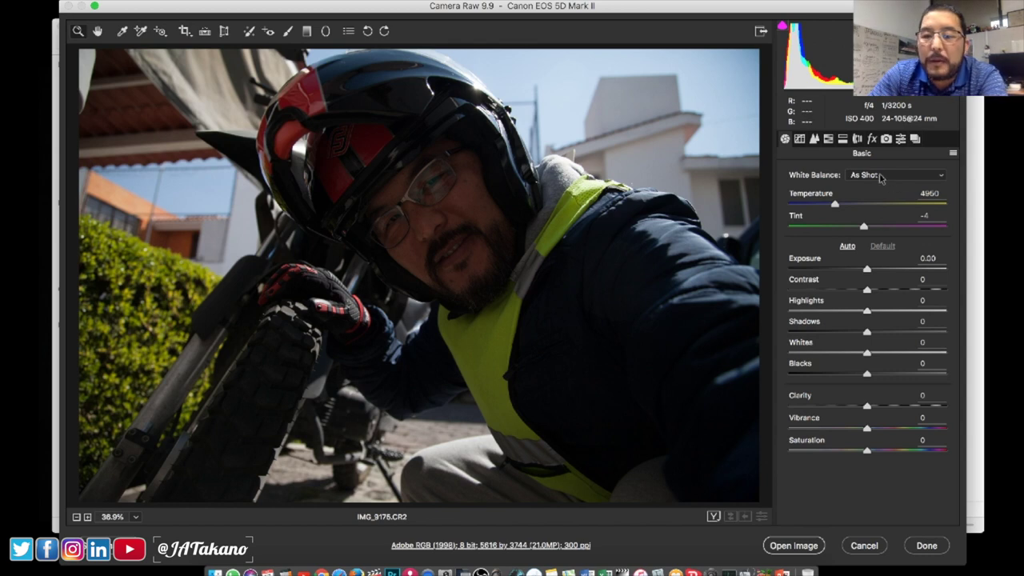
{"action": "left_click", "coordinate": [881, 176]}
{"action": "left_click", "coordinate": [866, 186]}
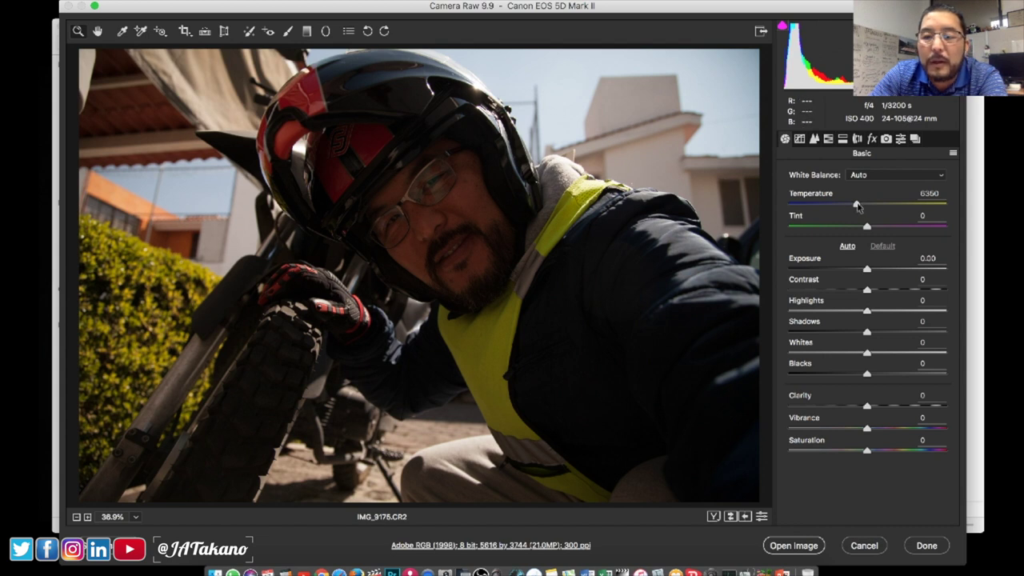
Cool Temperature to 4650 and pull Highlights down to tame the sky.
{"action": "left_click_drag", "start_coordinate": [856, 205], "coordinate": [837, 205]}
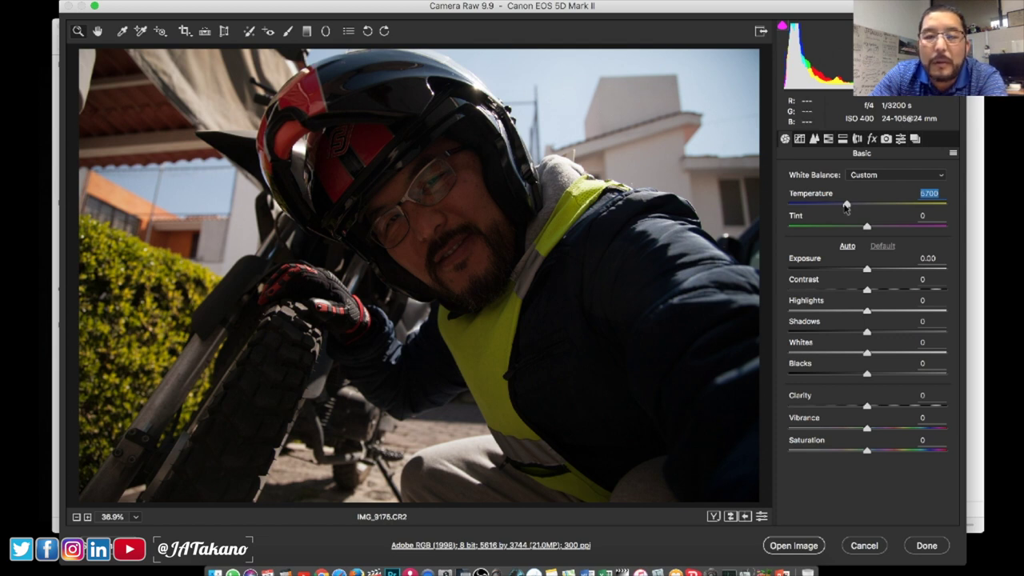
{"action": "left_click_drag", "start_coordinate": [846, 206], "coordinate": [831, 206]}
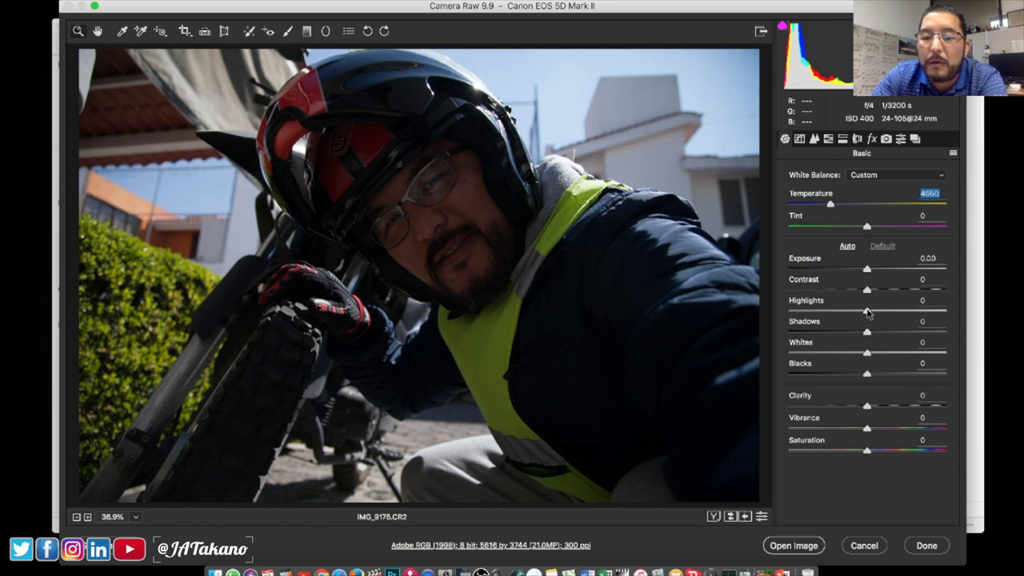
{"action": "left_click_drag", "start_coordinate": [869, 314], "coordinate": [838, 313]}
Set Highlights -38, Shadows -3, Clarity/Vibrance/Saturation +8, Tint -4 and Temperature 4300.
{"action": "left_click", "coordinate": [838, 313]}
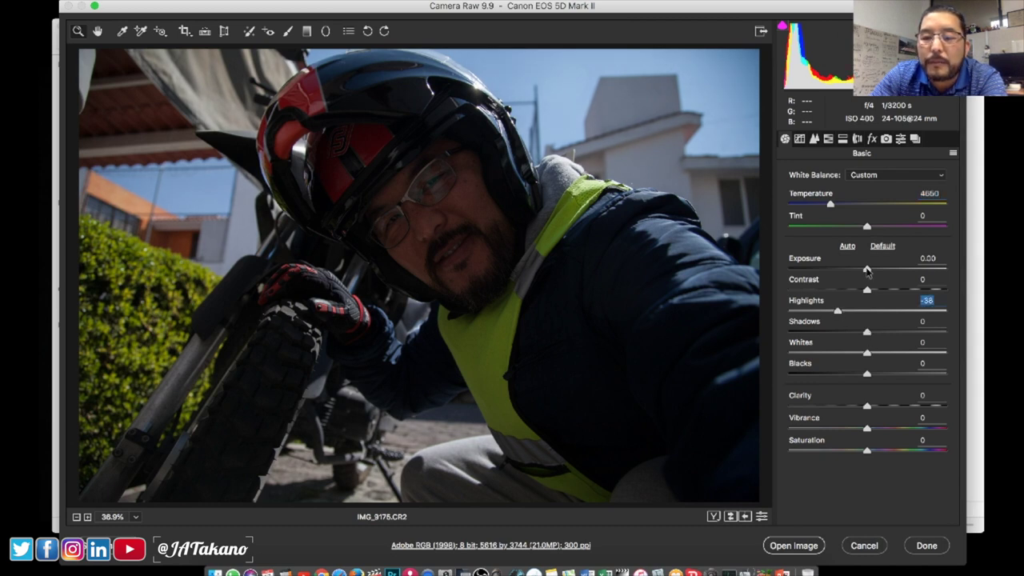
{"action": "left_click", "coordinate": [868, 353]}
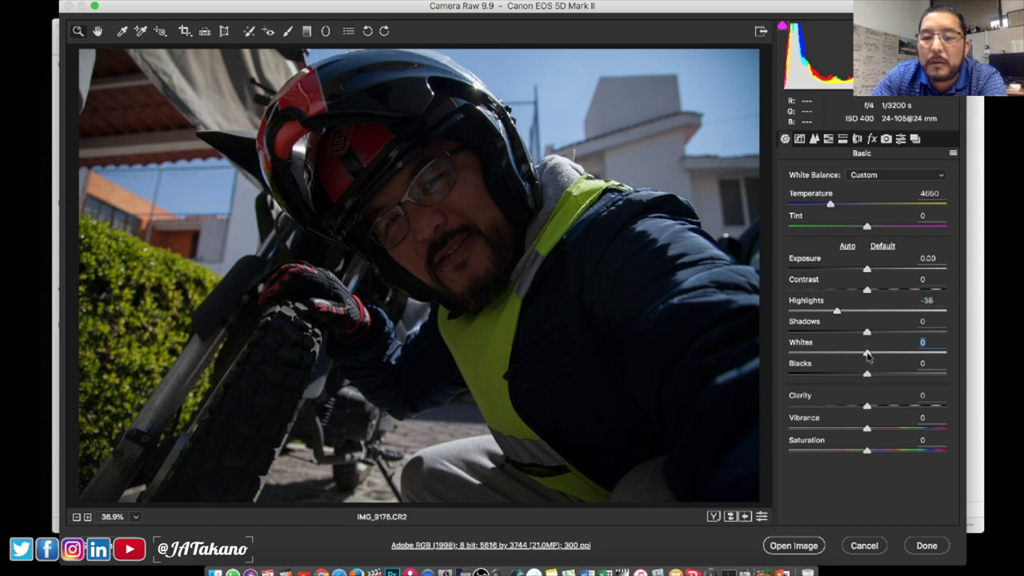
{"action": "mouse_move", "coordinate": [867, 333]}
{"action": "left_mouse_down"}
{"action": "mouse_move", "coordinate": [876, 333]}
{"action": "mouse_move", "coordinate": [864, 335]}
{"action": "left_mouse_up"}
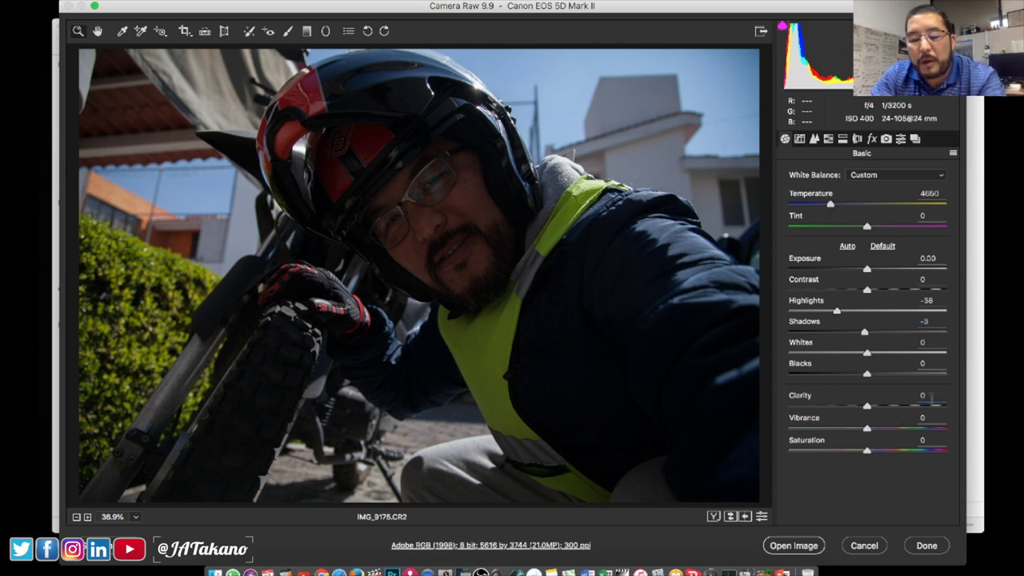
{"action": "left_click_drag", "start_coordinate": [929, 396], "coordinate": [940, 430]}
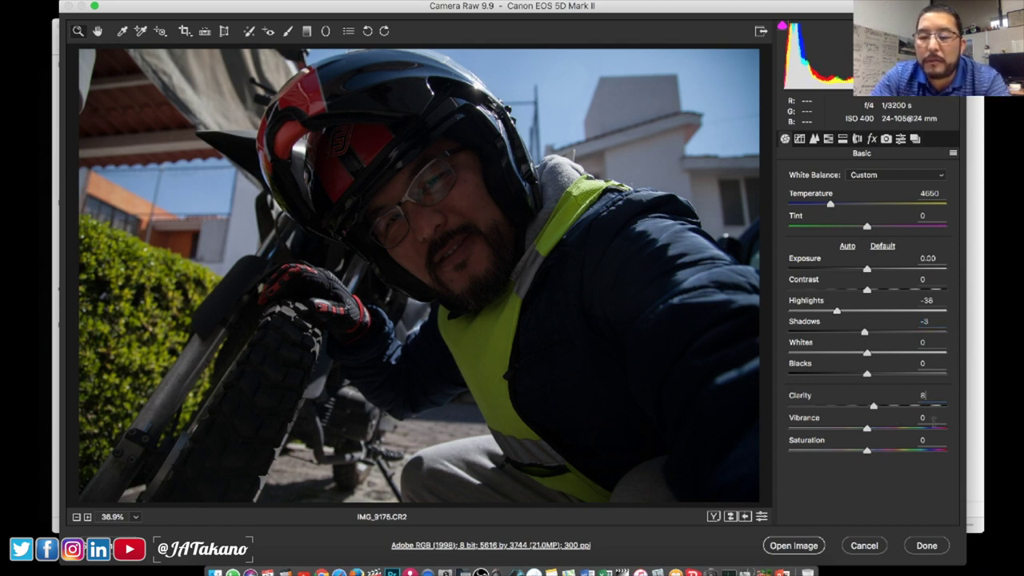
{"action": "type", "text": "8"}
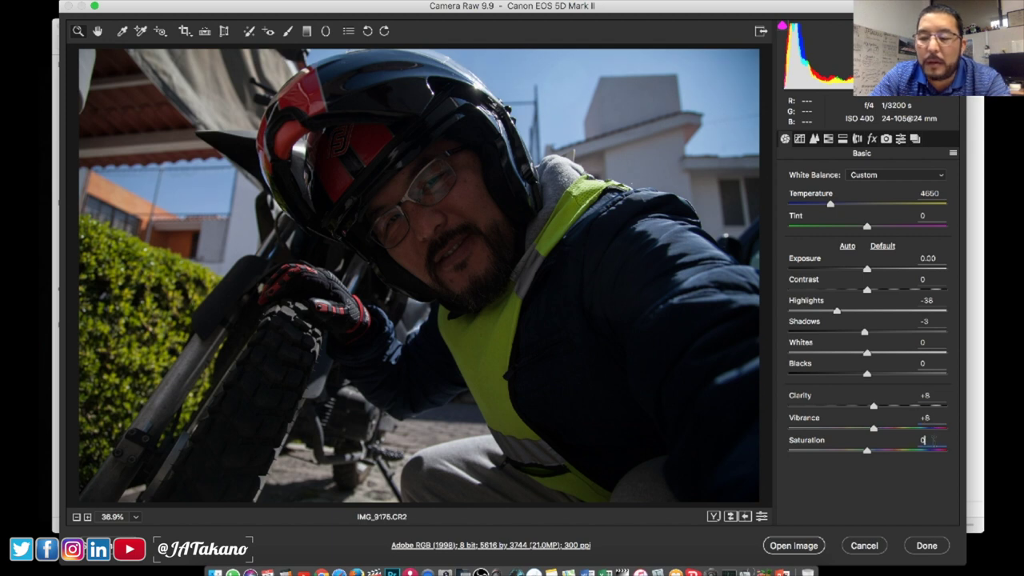
{"action": "type", "text": "8"}
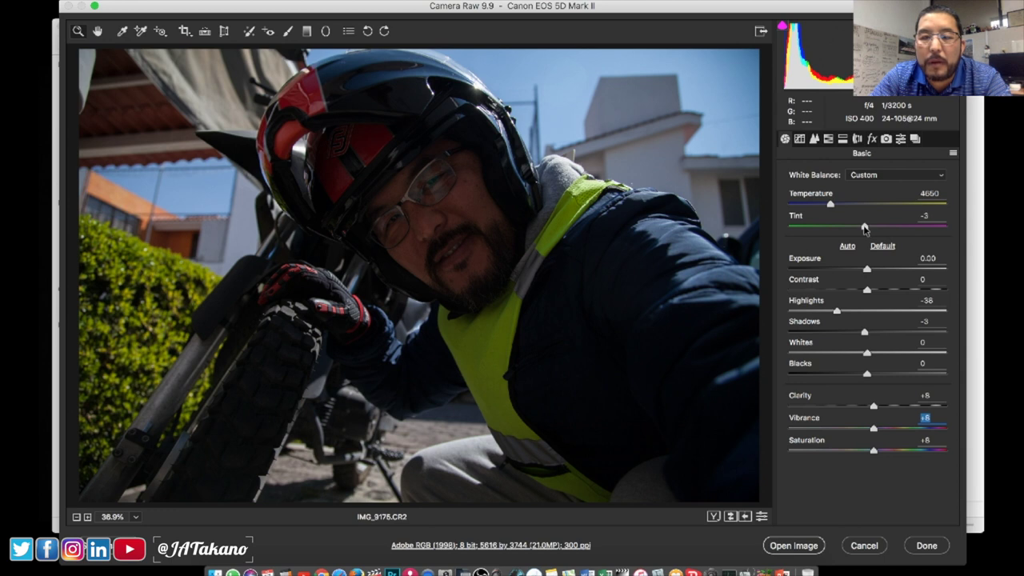
{"action": "left_click", "coordinate": [864, 227]}
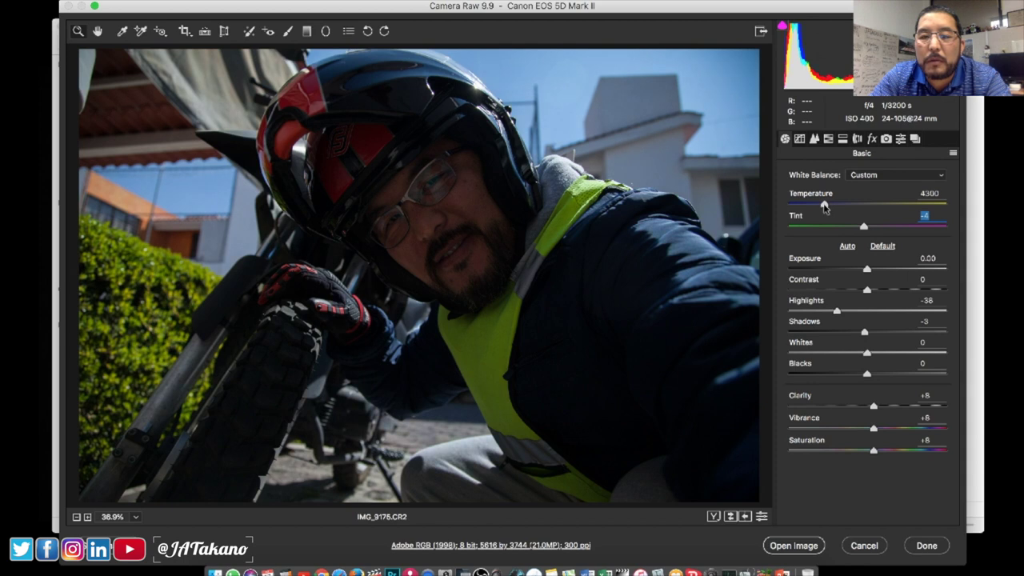
{"action": "left_click", "coordinate": [825, 207]}
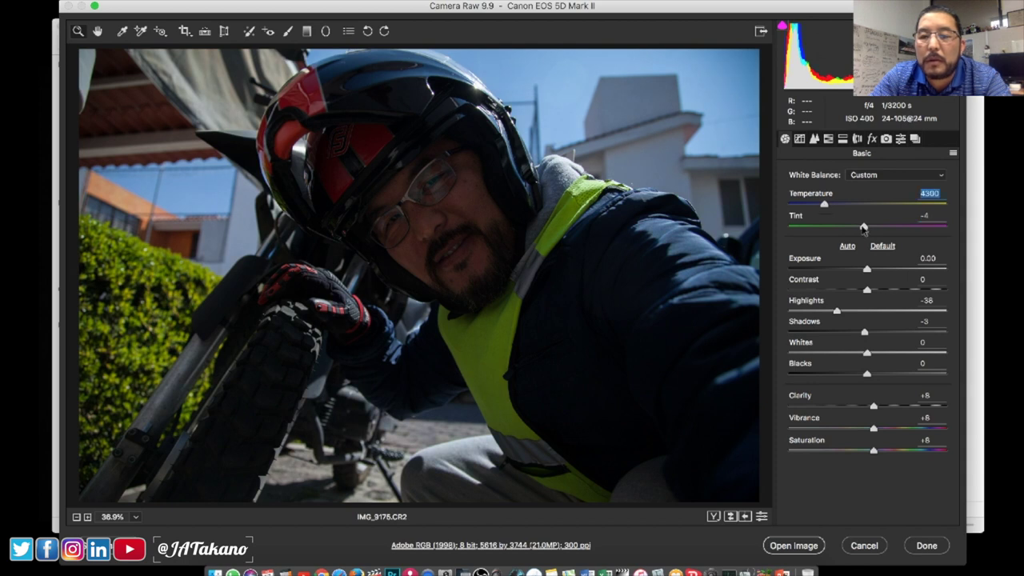
In HSL Saturation, boost Blues to +18 and raise Aquas and Reds.
{"action": "left_click", "coordinate": [842, 141]}
{"action": "left_click", "coordinate": [828, 140]}
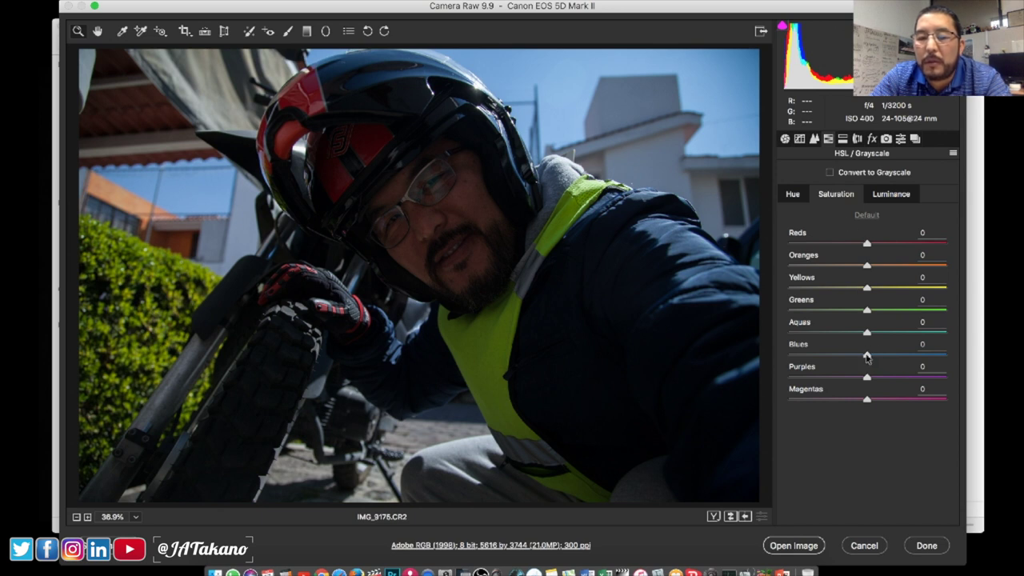
{"action": "left_click_drag", "start_coordinate": [867, 357], "coordinate": [873, 360]}
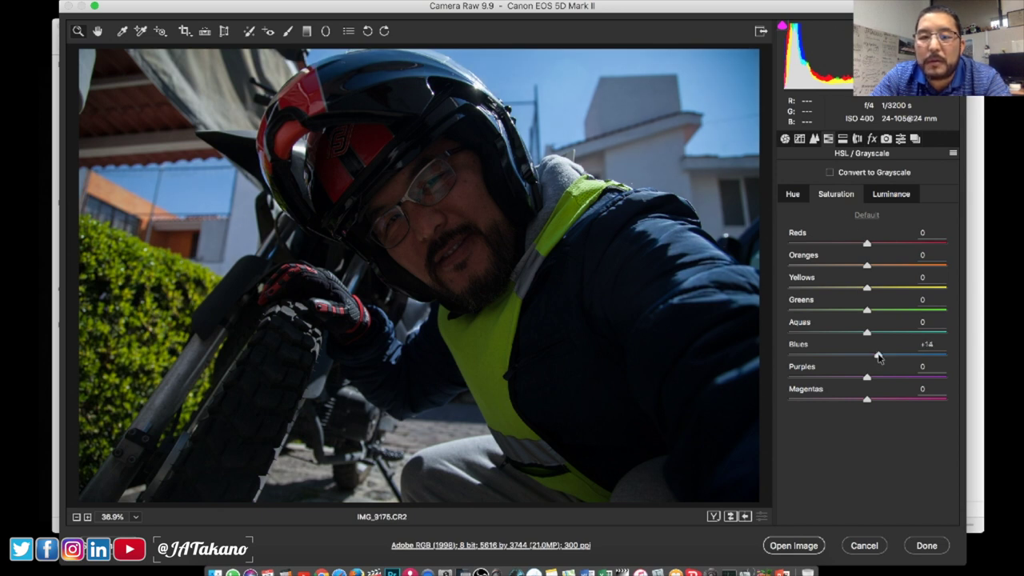
{"action": "left_click", "coordinate": [881, 357]}
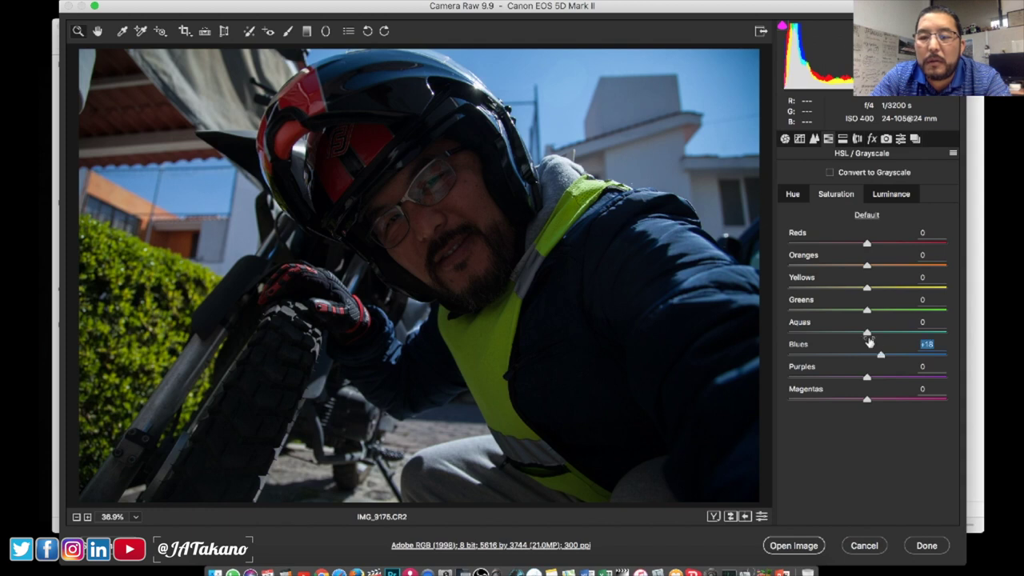
{"action": "left_click_drag", "start_coordinate": [872, 331], "coordinate": [875, 332]}
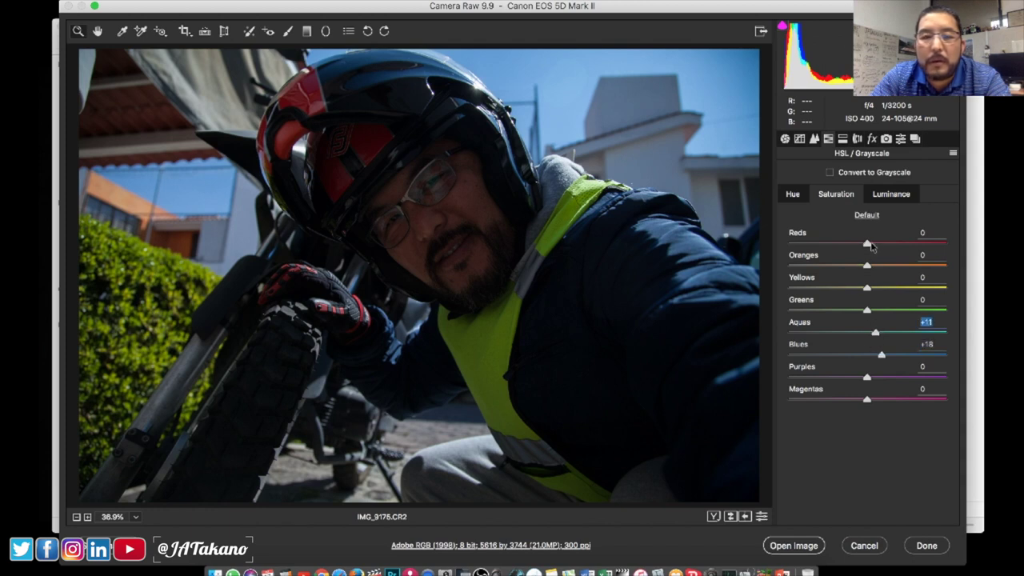
{"action": "mouse_move", "coordinate": [868, 243]}
{"action": "left_mouse_down"}
{"action": "mouse_move", "coordinate": [881, 244]}
{"action": "mouse_move", "coordinate": [873, 268]}
{"action": "left_mouse_up"}
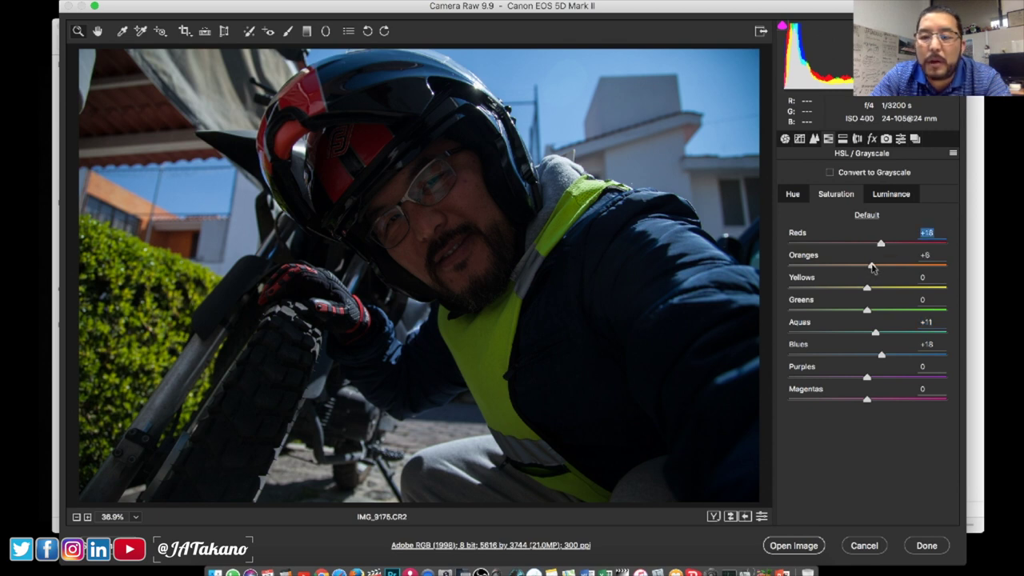
In HSL Luminance, darken Blues to -9 and brighten Reds slightly.
{"action": "left_click", "coordinate": [887, 197]}
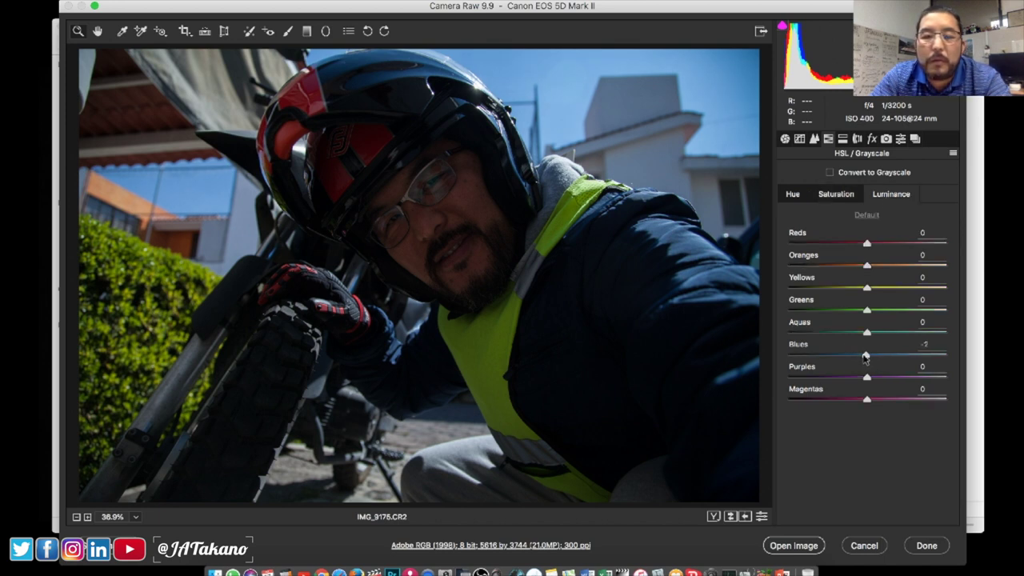
{"action": "left_click_drag", "start_coordinate": [865, 357], "coordinate": [857, 359]}
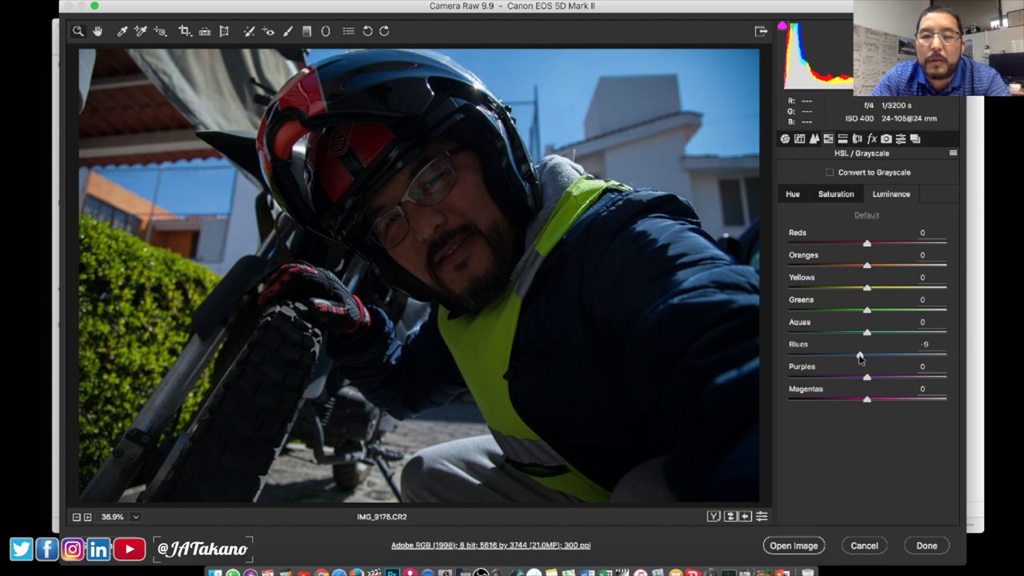
{"action": "left_click_drag", "start_coordinate": [861, 359], "coordinate": [861, 359]}
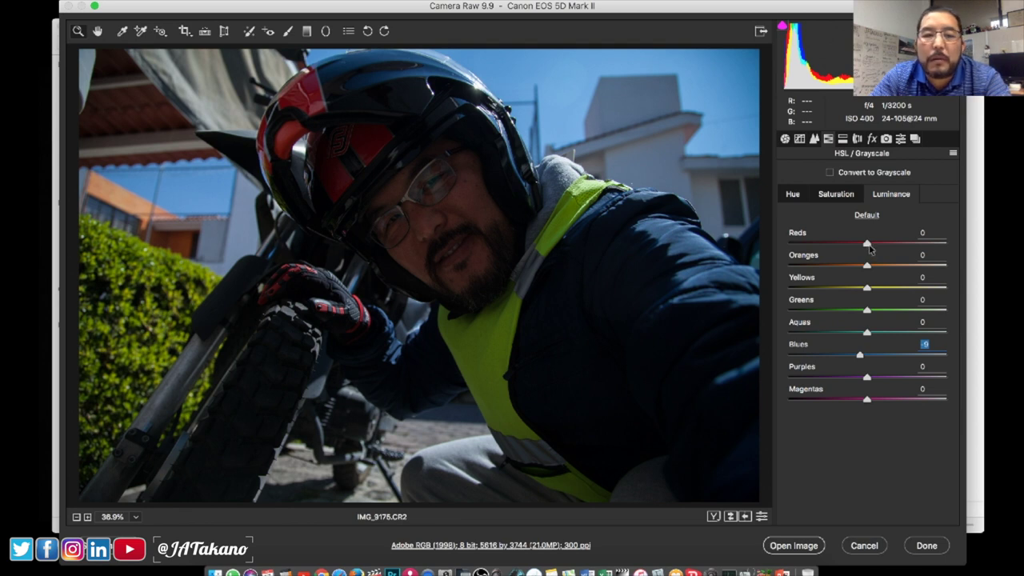
{"action": "left_click_drag", "start_coordinate": [869, 244], "coordinate": [874, 244]}
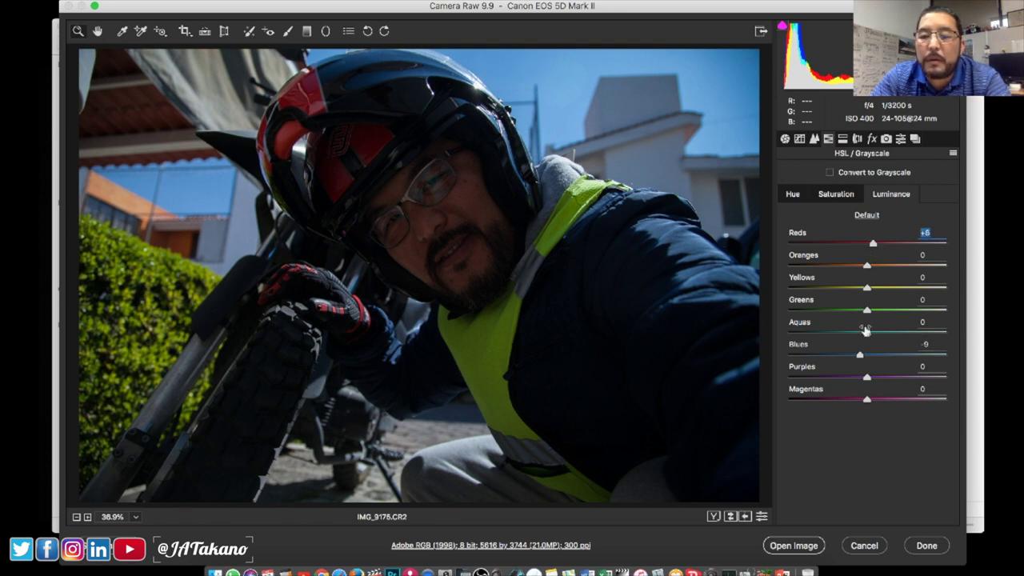
In HSL Hue, shift Purples to -14 and Aquas to +4.
{"action": "left_click", "coordinate": [794, 196]}
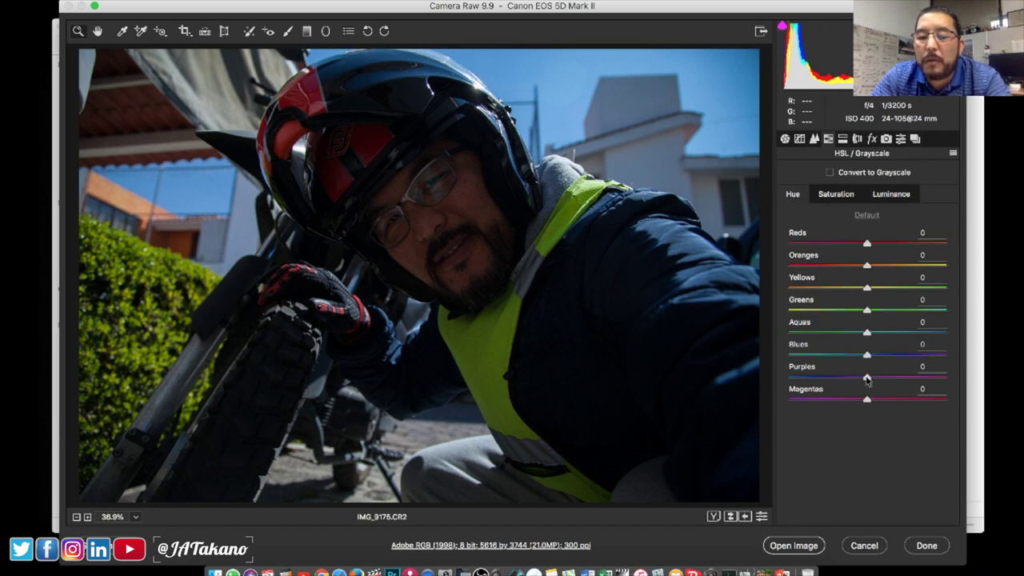
{"action": "left_click_drag", "start_coordinate": [867, 378], "coordinate": [856, 380]}
{"action": "left_click", "coordinate": [875, 356]}
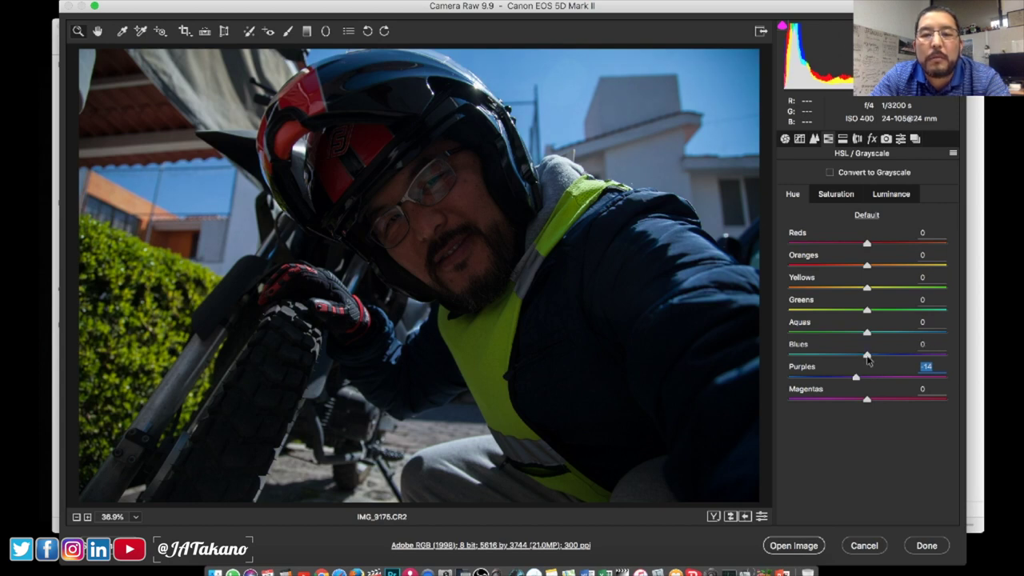
{"action": "left_click", "coordinate": [868, 355]}
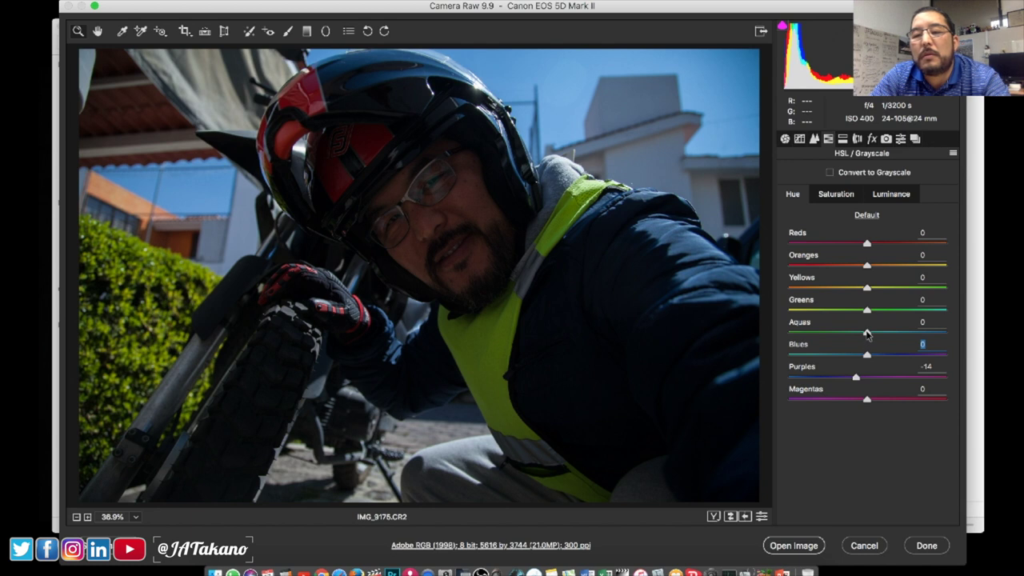
{"action": "left_click_drag", "start_coordinate": [867, 333], "coordinate": [871, 336]}
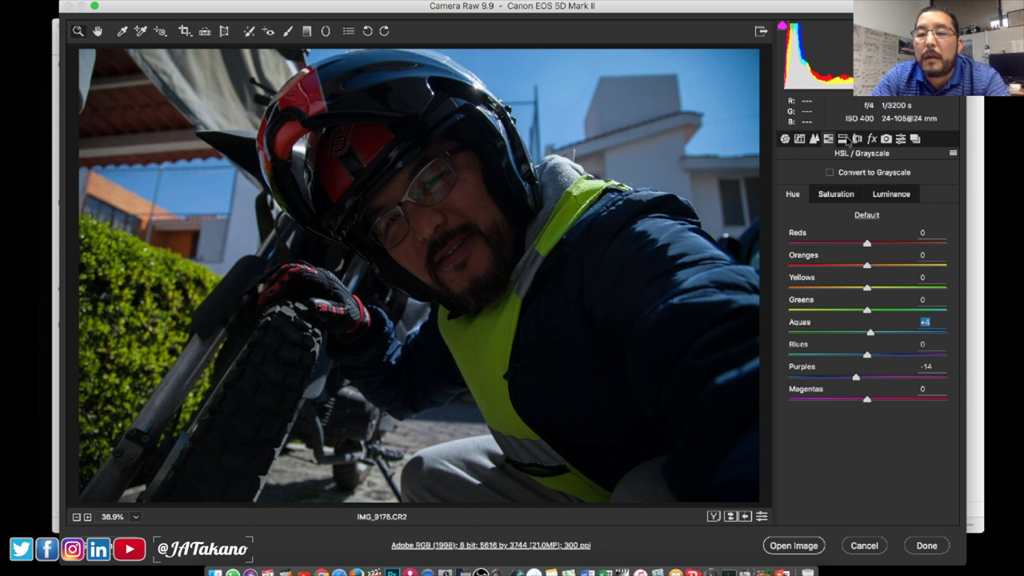
{"action": "left_click", "coordinate": [845, 140]}
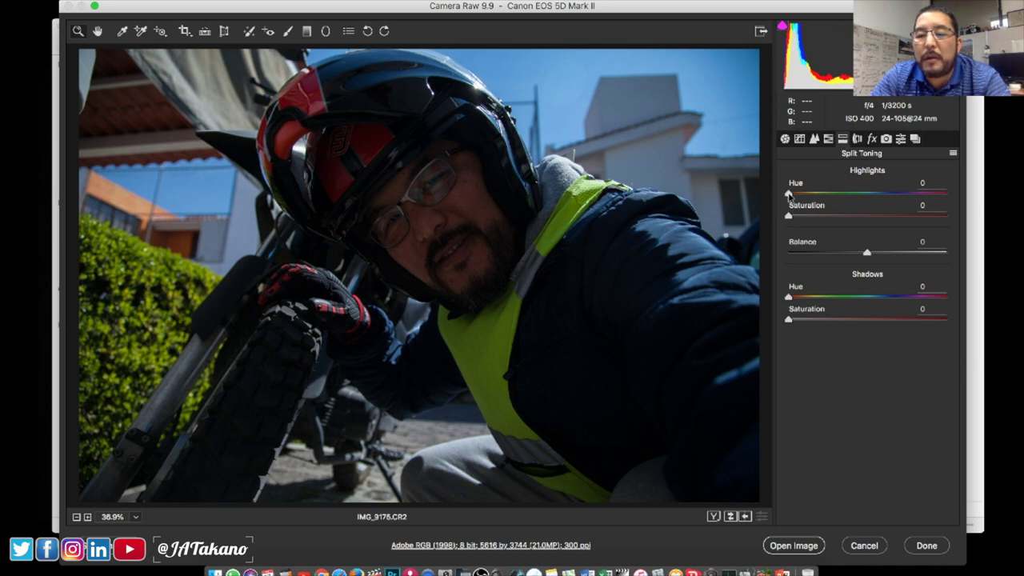
Split-tone the highlights orange at hue 30 with added saturation.
{"action": "left_click_drag", "start_coordinate": [790, 195], "coordinate": [798, 197]}
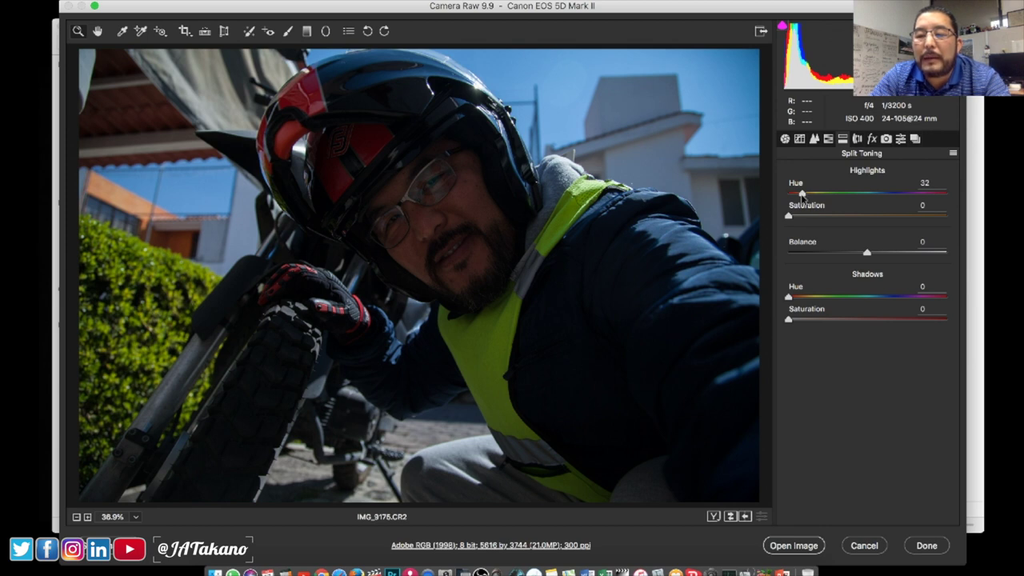
{"action": "left_click", "coordinate": [802, 195]}
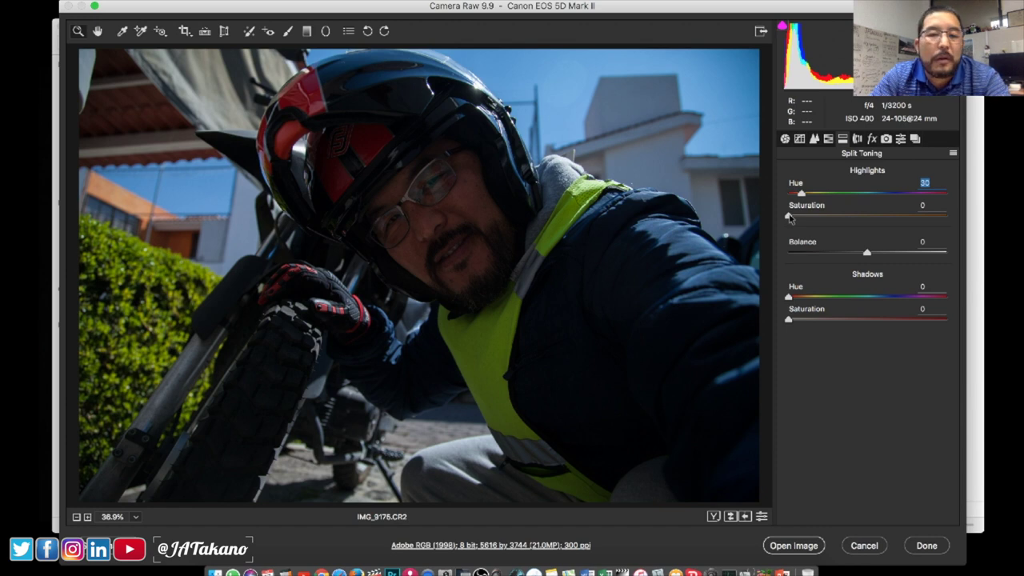
{"action": "left_click_drag", "start_coordinate": [789, 217], "coordinate": [812, 221]}
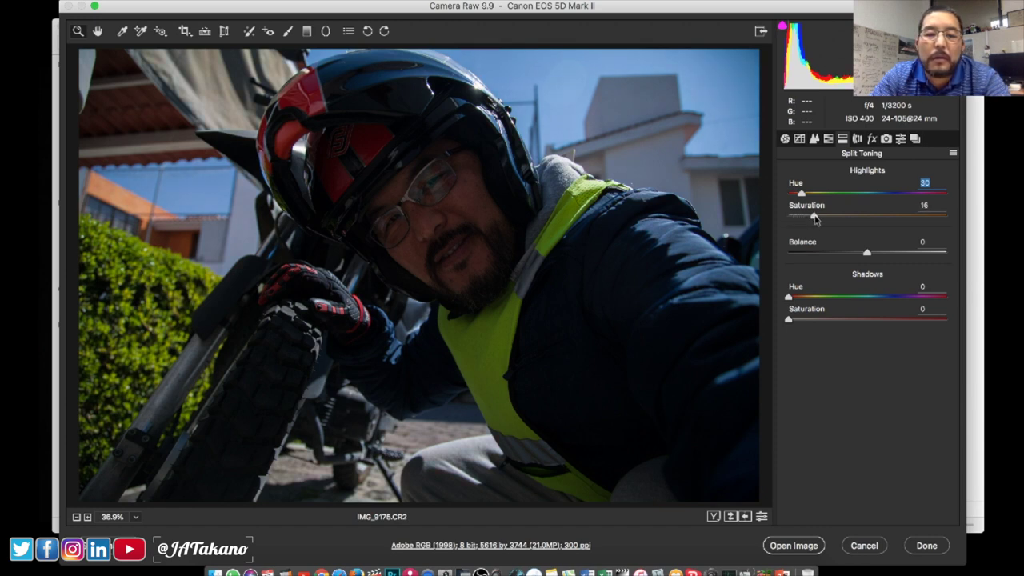
{"action": "mouse_move", "coordinate": [817, 219]}
{"action": "left_mouse_down"}
{"action": "mouse_move", "coordinate": [853, 219]}
{"action": "mouse_move", "coordinate": [813, 217]}
{"action": "left_mouse_up"}
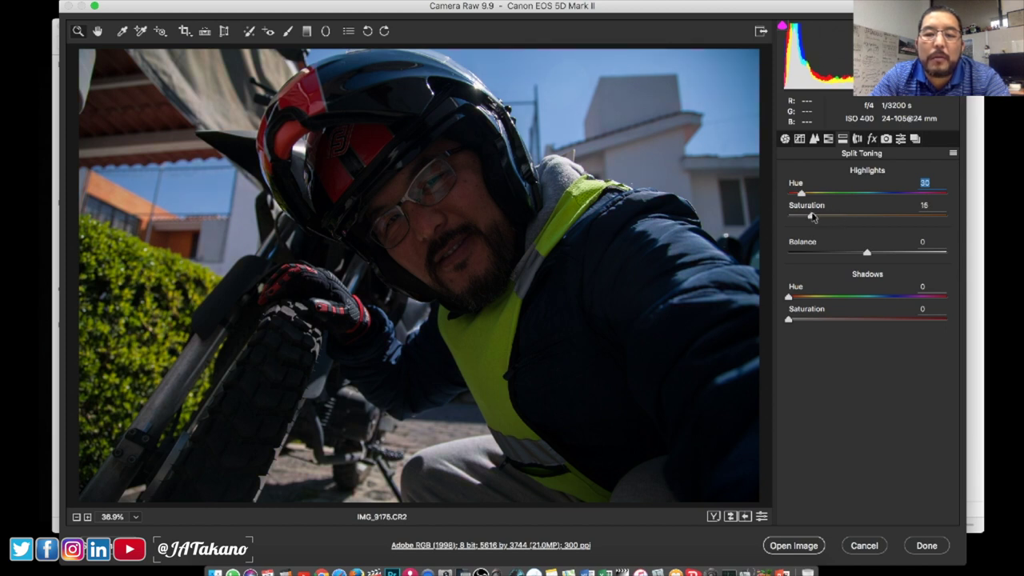
{"action": "left_click", "coordinate": [816, 218]}
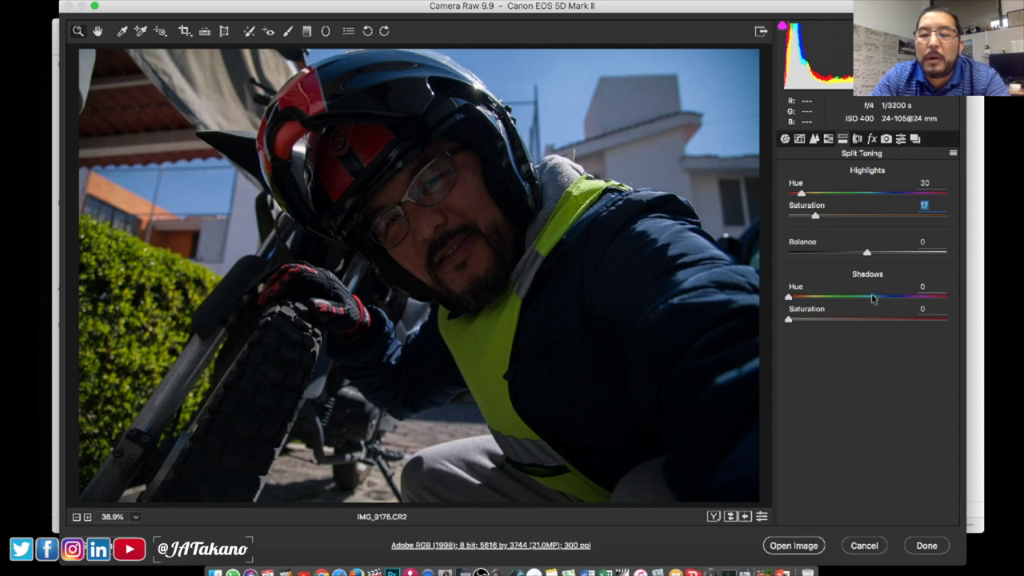
Tint shadows blue at hue 198, saturation 10, and set highlight saturation to 20.
{"action": "left_click_drag", "start_coordinate": [874, 299], "coordinate": [882, 300]}
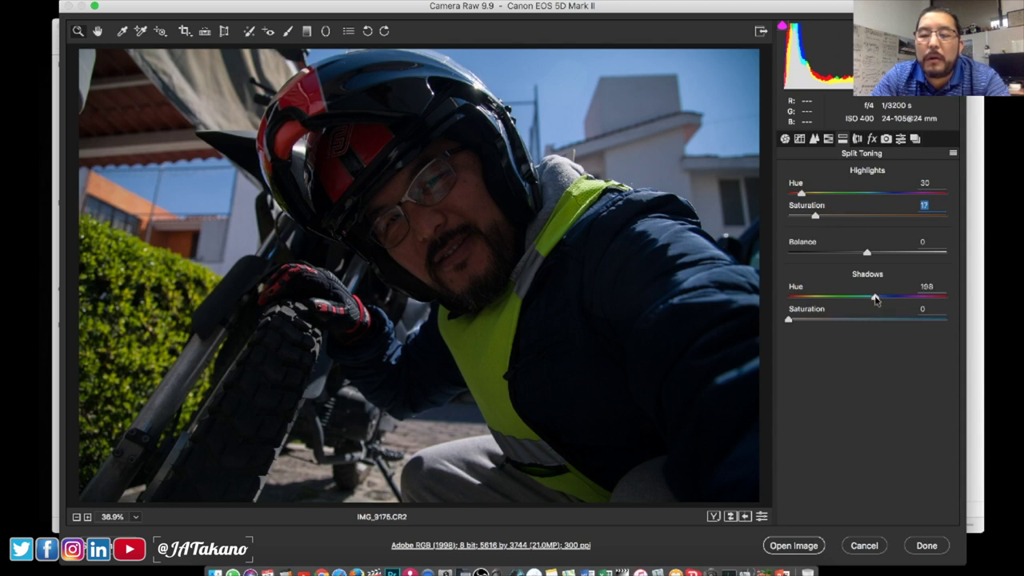
{"action": "left_click", "coordinate": [877, 299]}
{"action": "left_click_drag", "start_coordinate": [789, 320], "coordinate": [808, 322]}
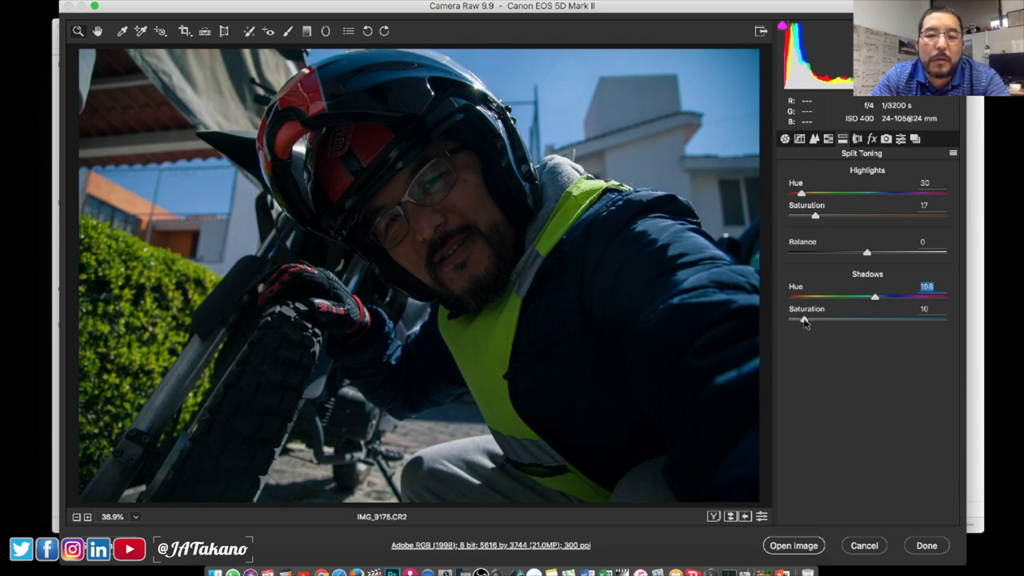
{"action": "left_click", "coordinate": [805, 321]}
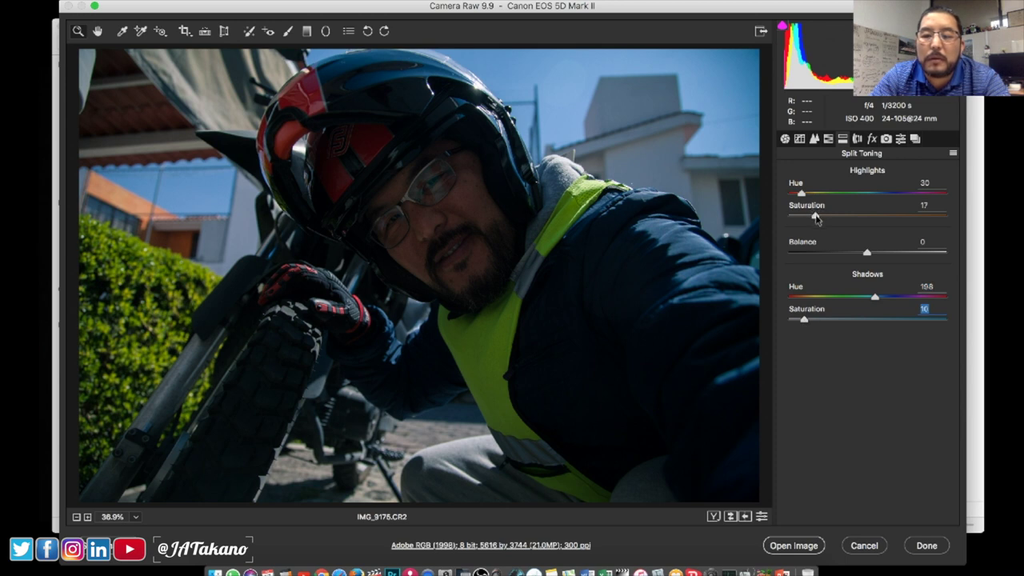
{"action": "left_click", "coordinate": [822, 219]}
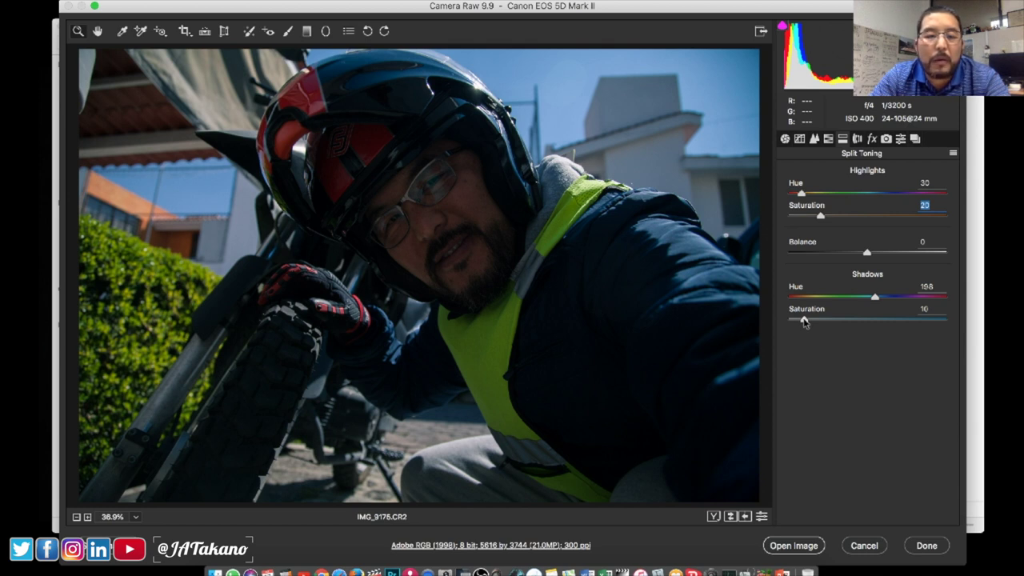
{"action": "left_click", "coordinate": [804, 320]}
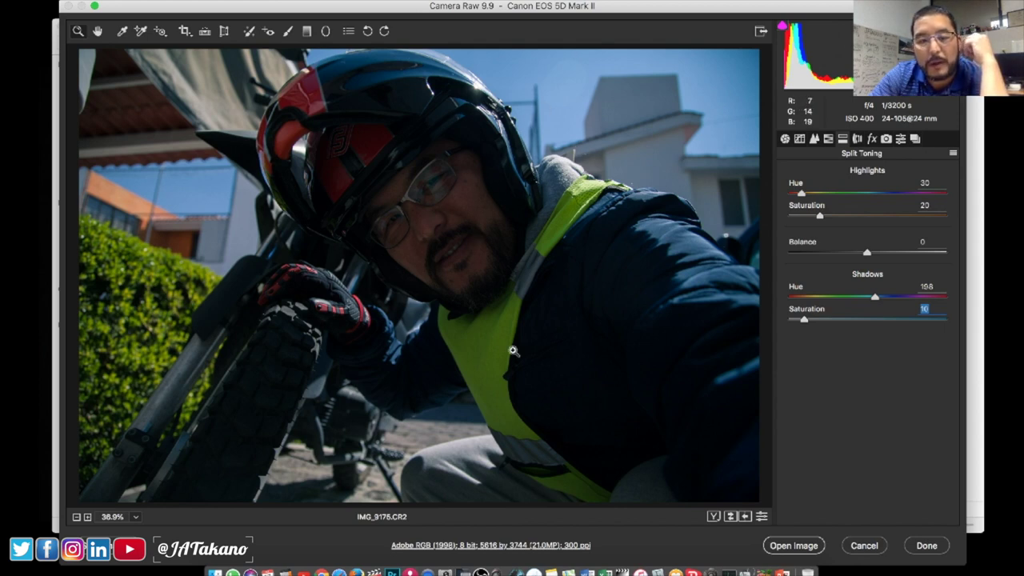
In Camera Calibration, set Red Primary Hue to +3 and Blue Primary Hue to -1.
{"action": "left_click", "coordinate": [887, 139]}
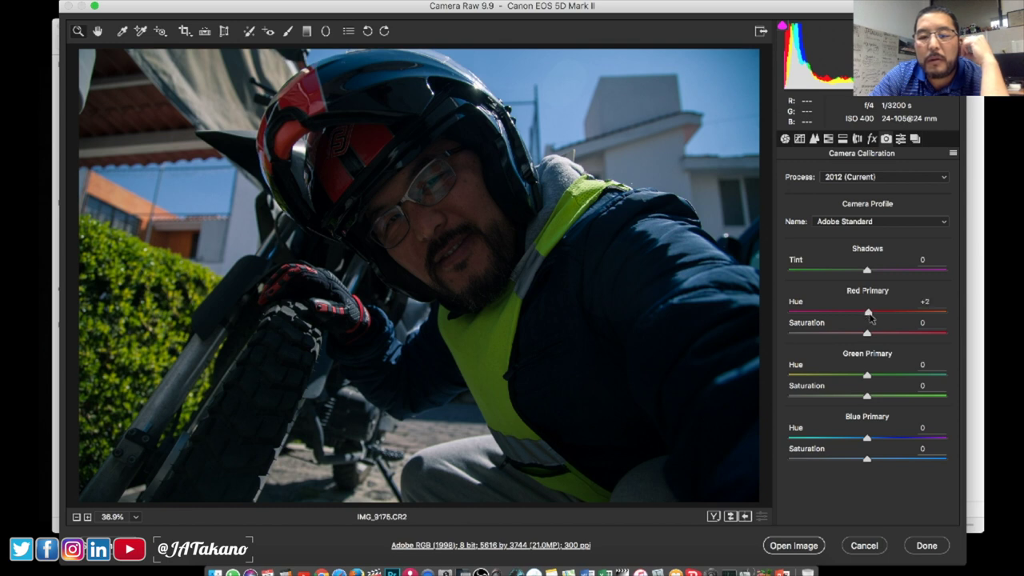
{"action": "left_click_drag", "start_coordinate": [871, 319], "coordinate": [871, 318]}
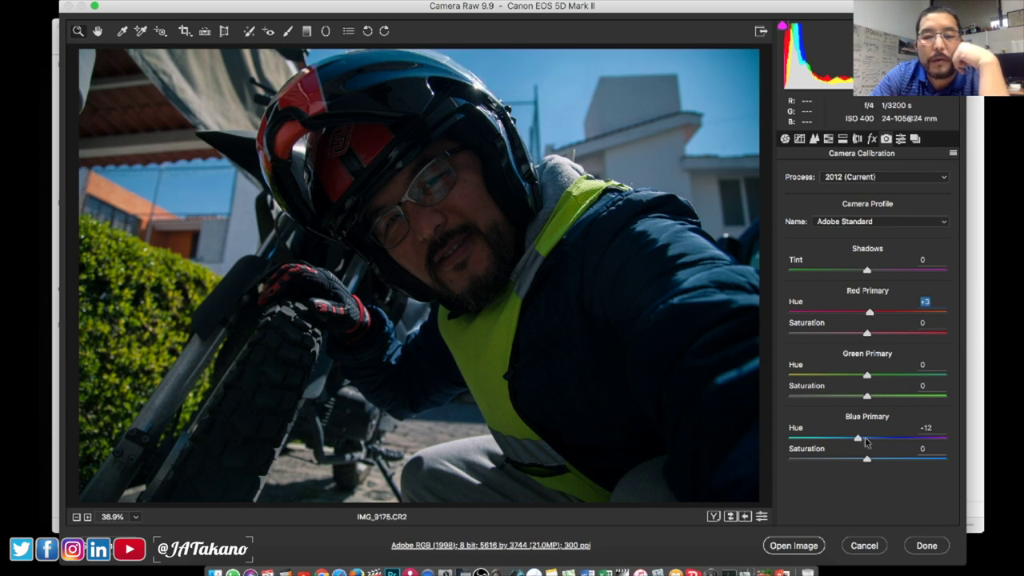
{"action": "left_click_drag", "start_coordinate": [865, 437], "coordinate": [865, 438]}
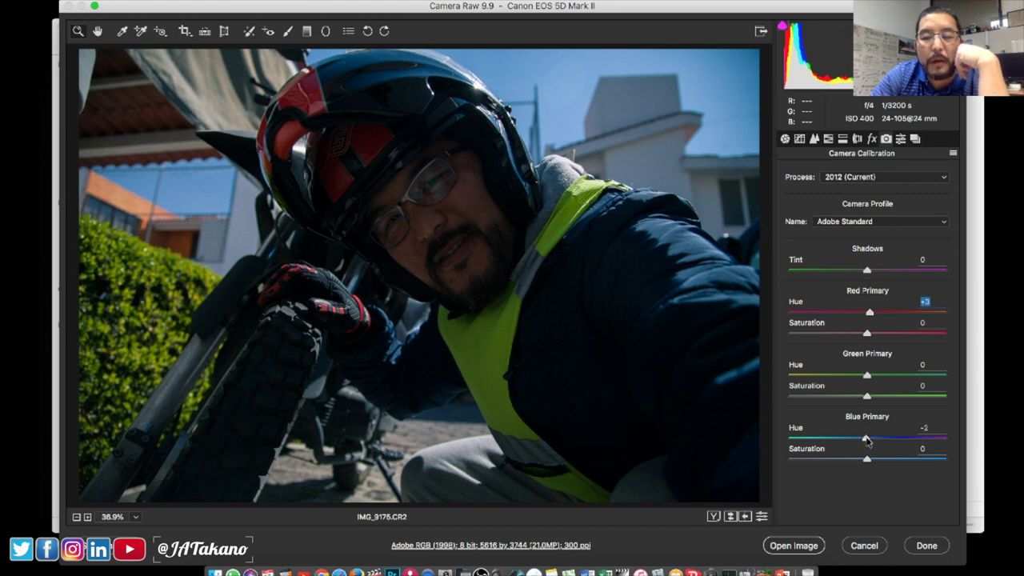
{"action": "left_click_drag", "start_coordinate": [868, 440], "coordinate": [869, 440]}
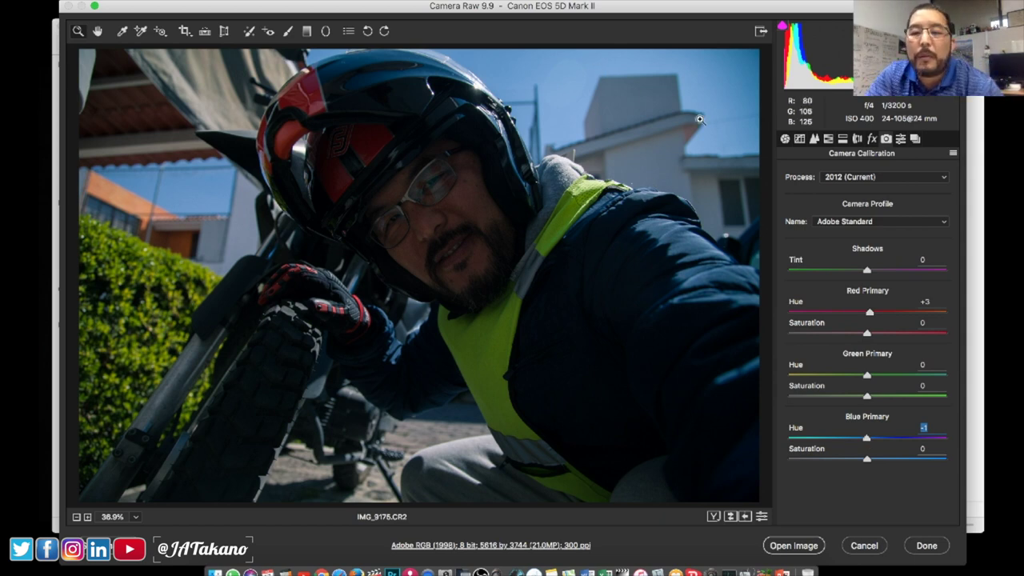
{"action": "left_click", "coordinate": [785, 139]}
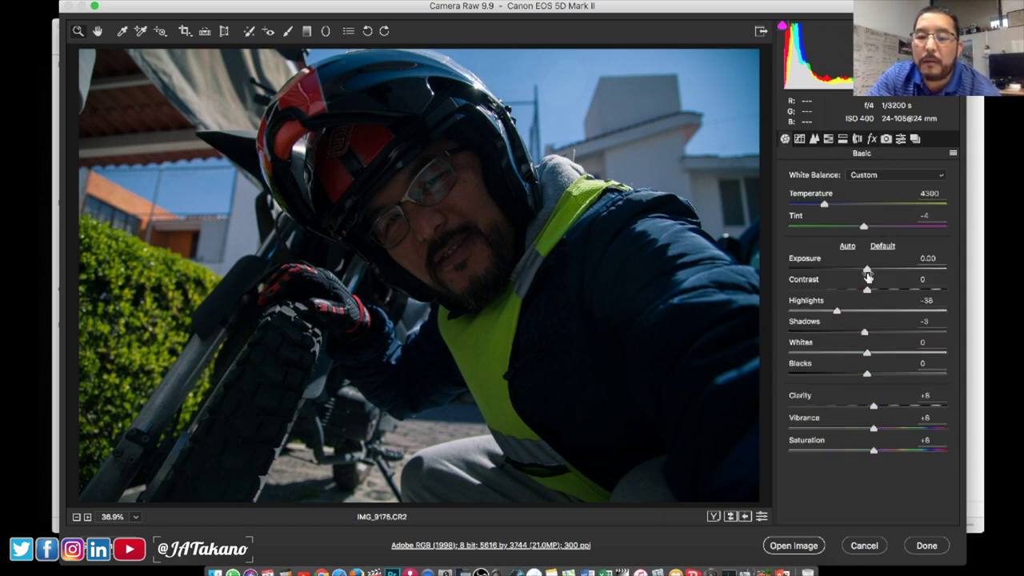
Try Exposure but reset it to 0.00, and lower Highlights to -46.
{"action": "left_click_drag", "start_coordinate": [871, 275], "coordinate": [875, 276]}
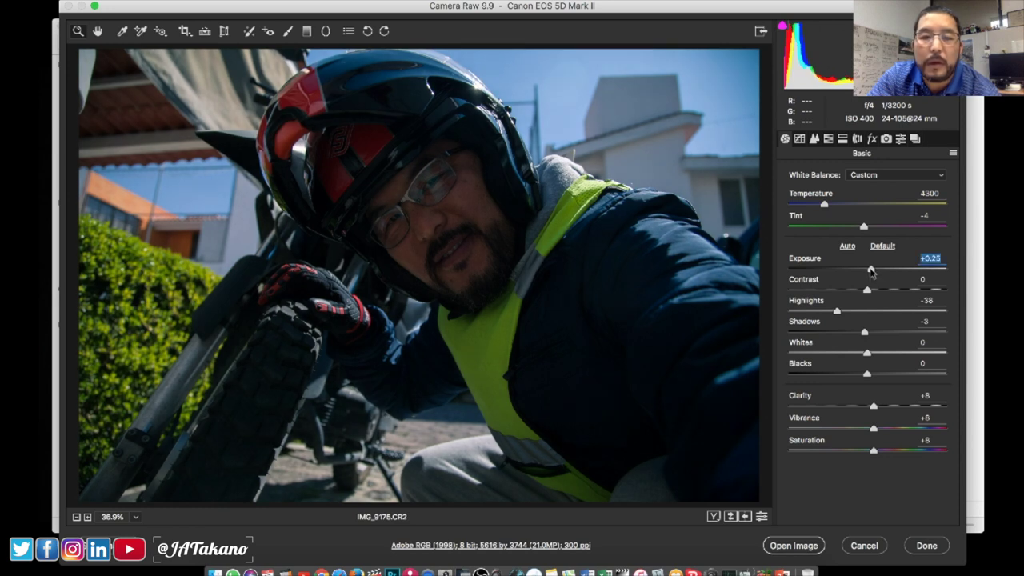
{"action": "left_click_drag", "start_coordinate": [871, 273], "coordinate": [867, 273]}
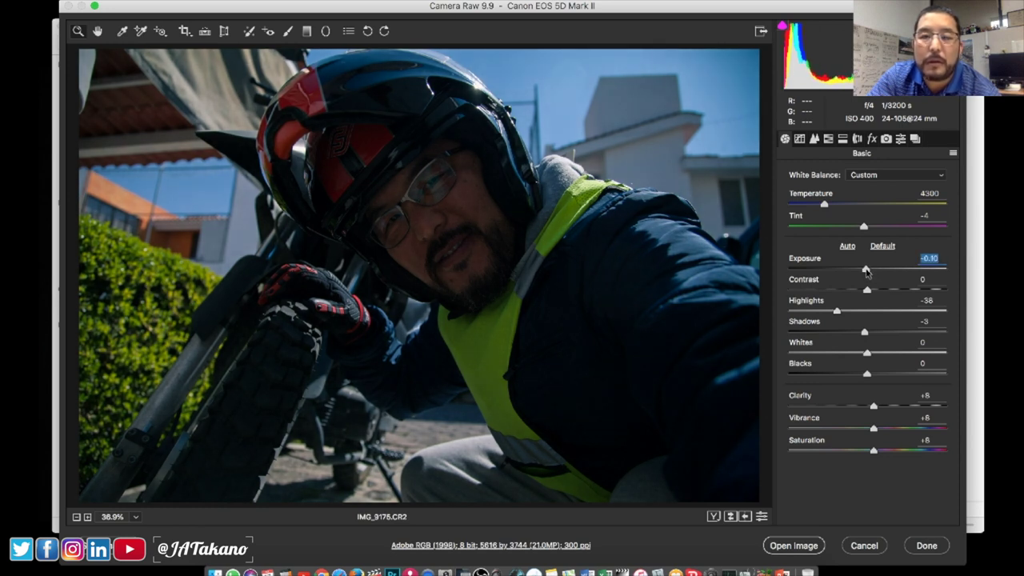
{"action": "double_click", "coordinate": [865, 271]}
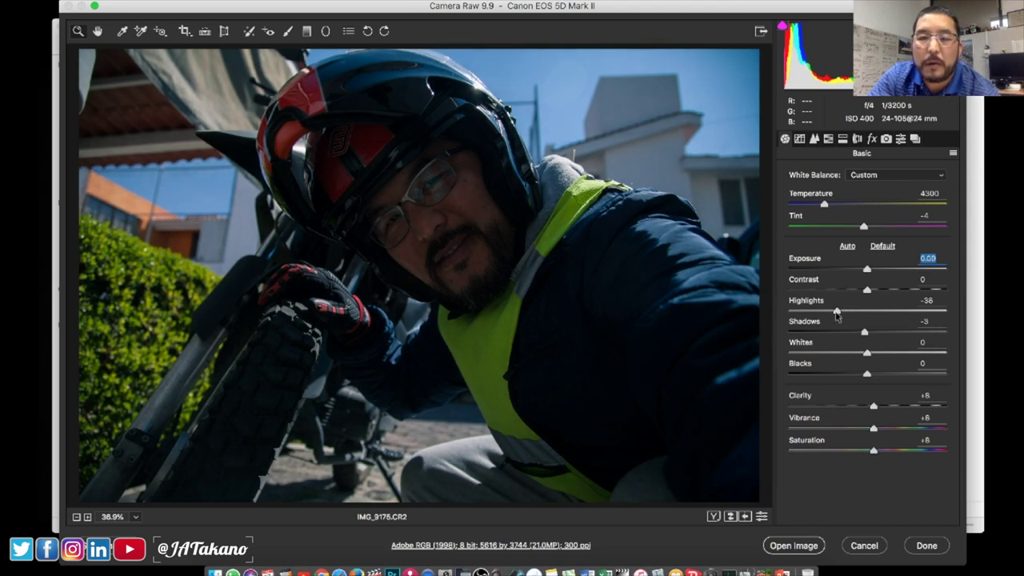
{"action": "left_click_drag", "start_coordinate": [831, 312], "coordinate": [828, 312]}
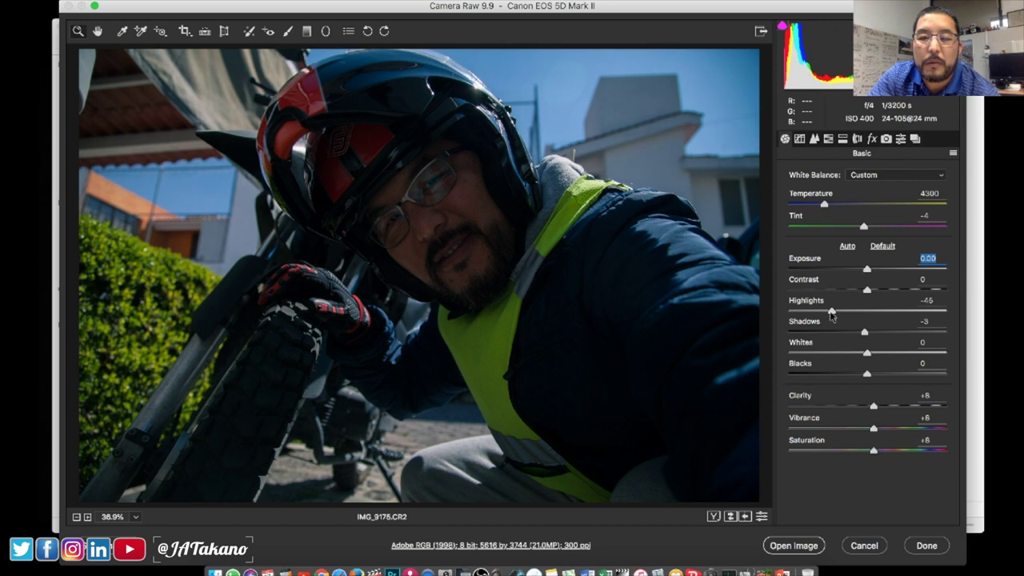
{"action": "left_click", "coordinate": [831, 312]}
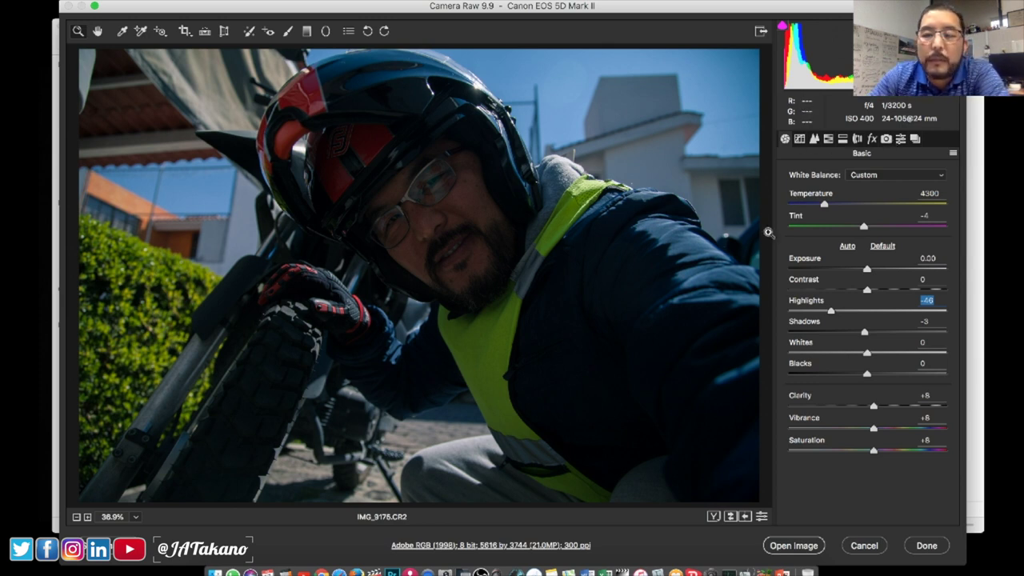
{"action": "left_click", "coordinate": [828, 140]}
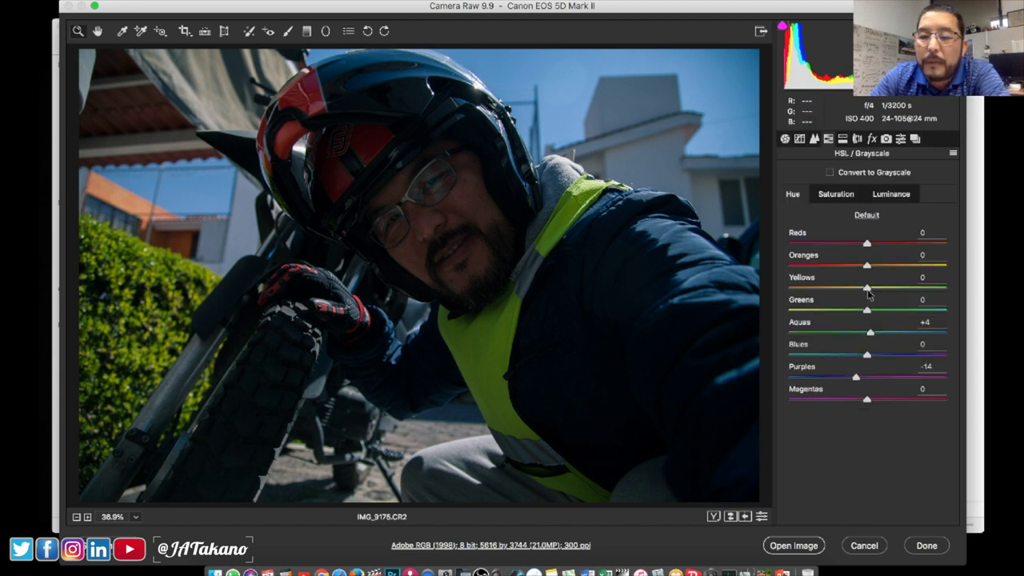
Boost the Greens saturation to +21 in HSL, then open the image in Photoshop.
{"action": "left_click", "coordinate": [885, 196]}
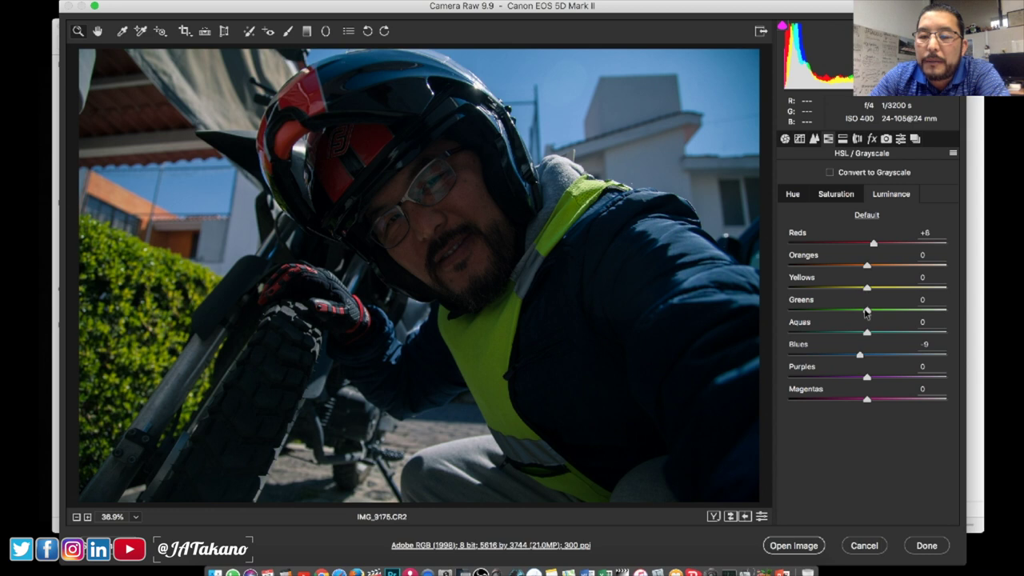
{"action": "left_click_drag", "start_coordinate": [877, 314], "coordinate": [882, 313]}
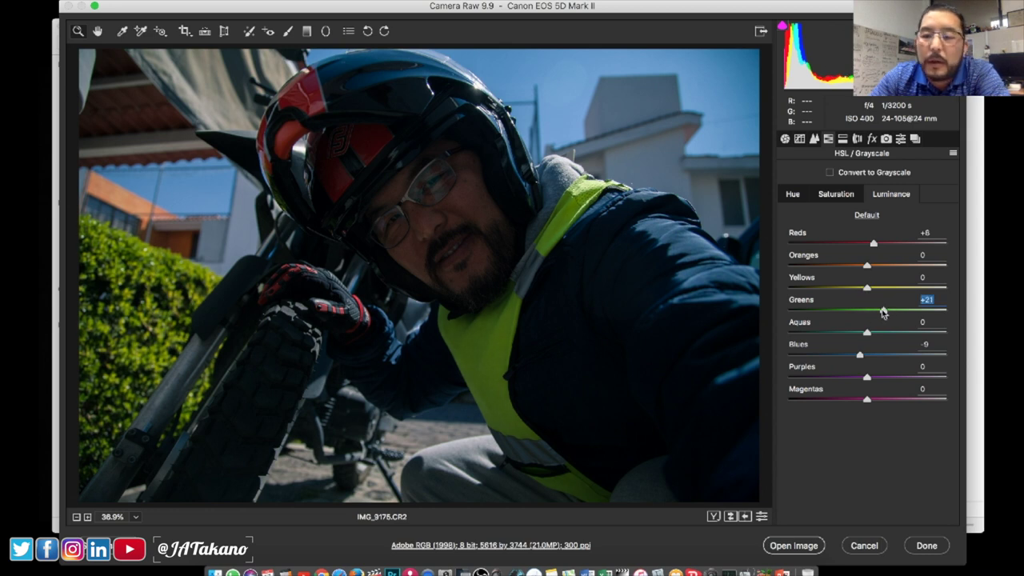
{"action": "left_click", "coordinate": [796, 200]}
{"action": "left_click", "coordinate": [831, 199]}
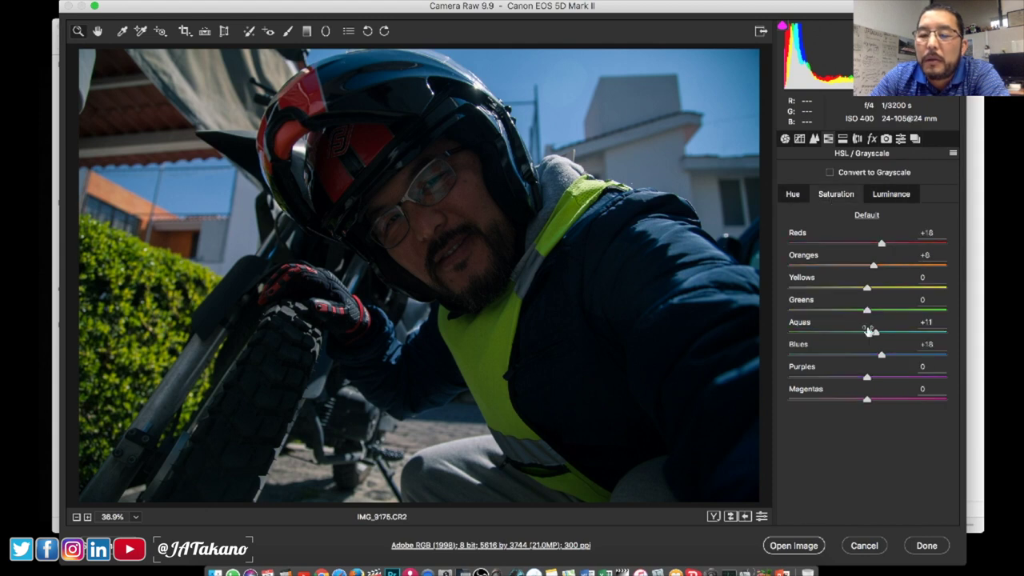
{"action": "left_click_drag", "start_coordinate": [868, 312], "coordinate": [883, 312]}
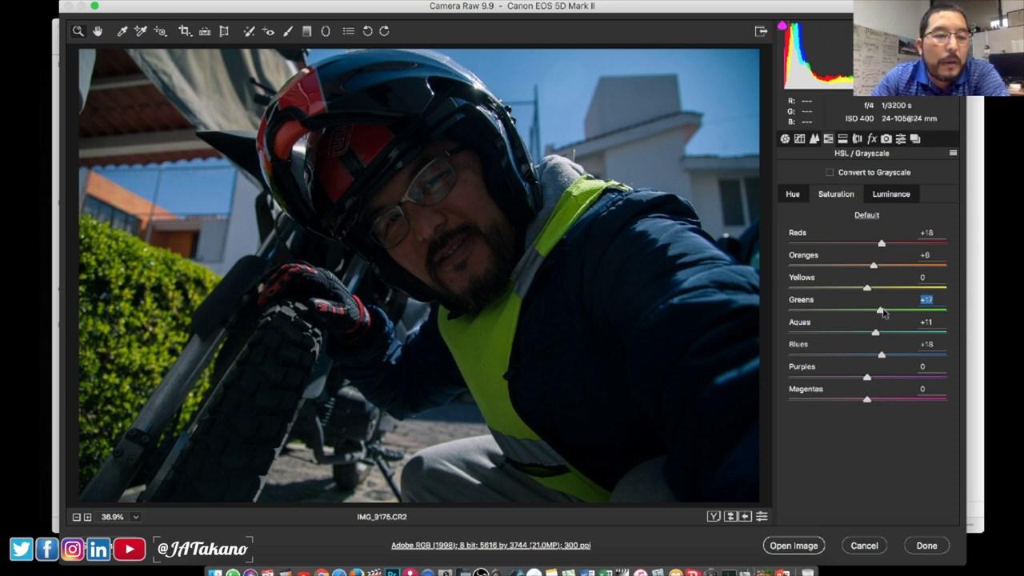
{"action": "left_click", "coordinate": [888, 194]}
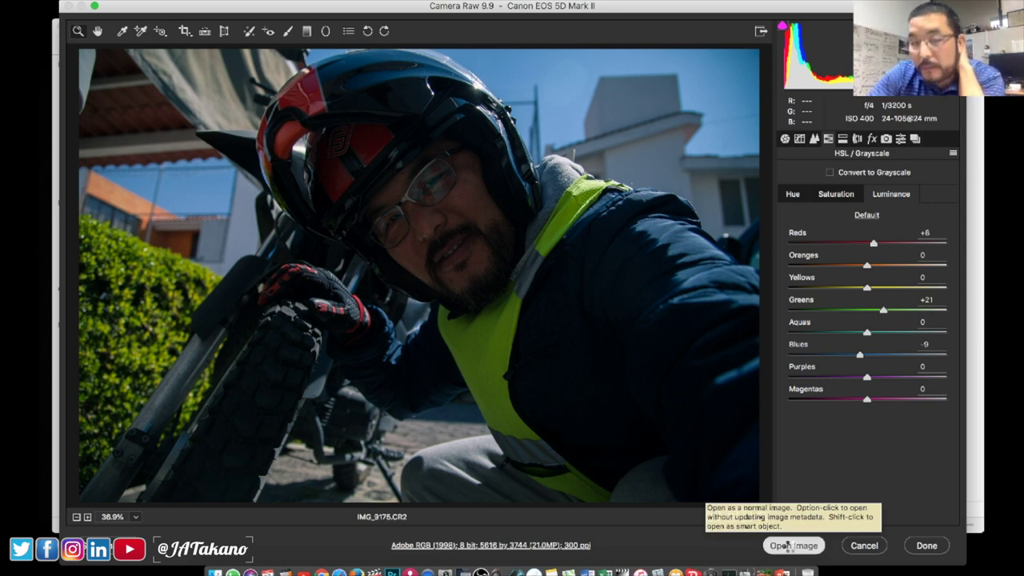
{"action": "left_click", "coordinate": [789, 546]}
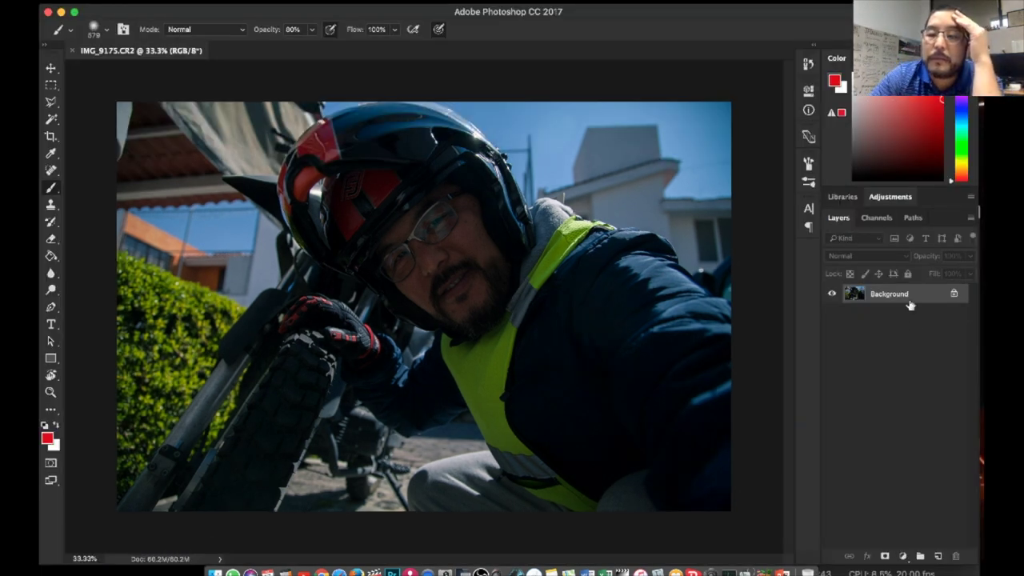
Bring the 452 Moto JAT Finder window forward and reopen IMG_9175.CR2 in Camera Raw.
{"action": "key", "text": "ctrl+Up"}
{"action": "left_click", "coordinate": [793, 137]}
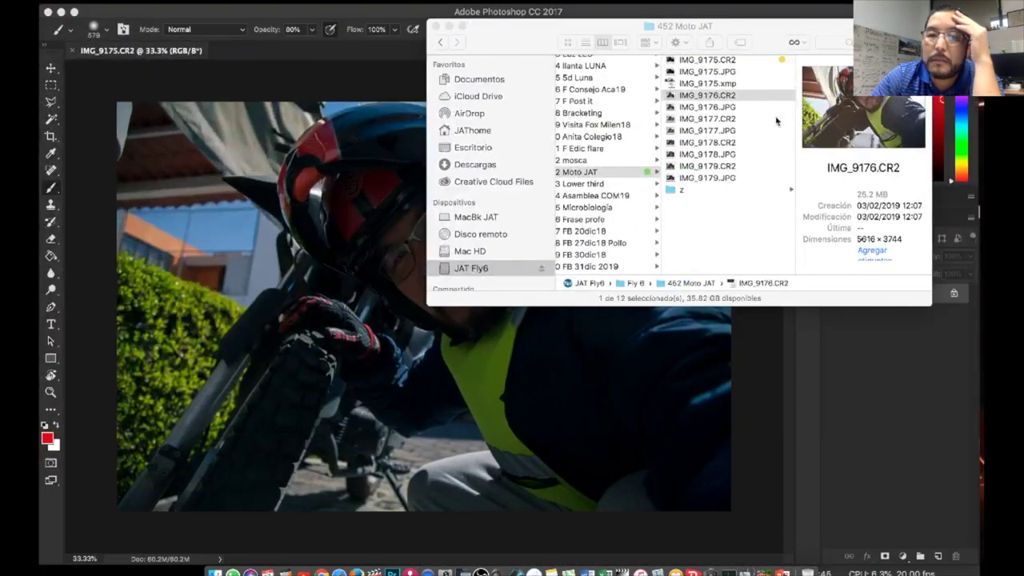
{"action": "left_click", "coordinate": [751, 95]}
{"action": "double_click", "coordinate": [725, 61]}
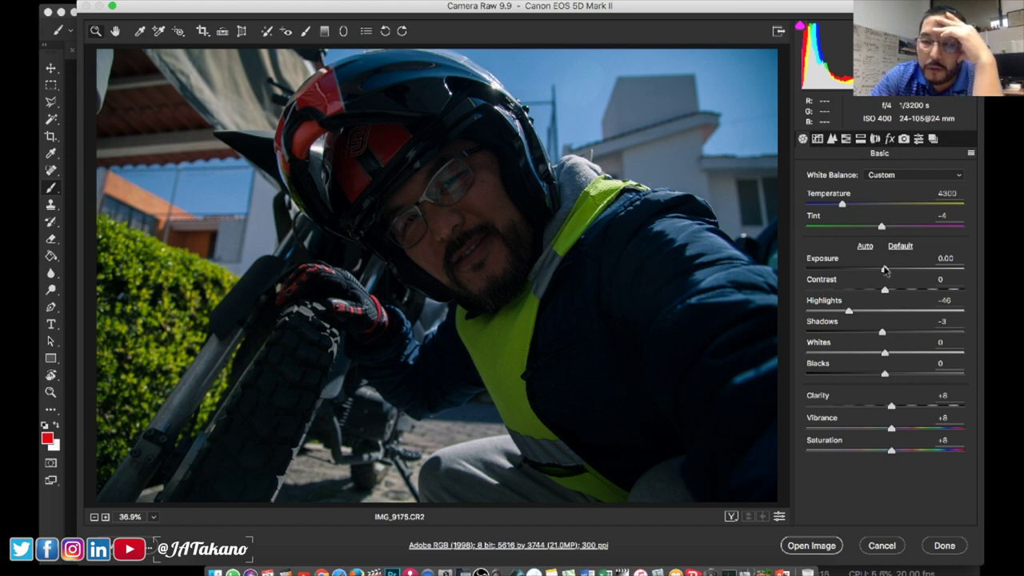
Raise Exposure to +1.65 and deepen Blacks to -13.
{"action": "left_click_drag", "start_coordinate": [885, 270], "coordinate": [904, 270]}
{"action": "left_click_drag", "start_coordinate": [907, 269], "coordinate": [910, 270]}
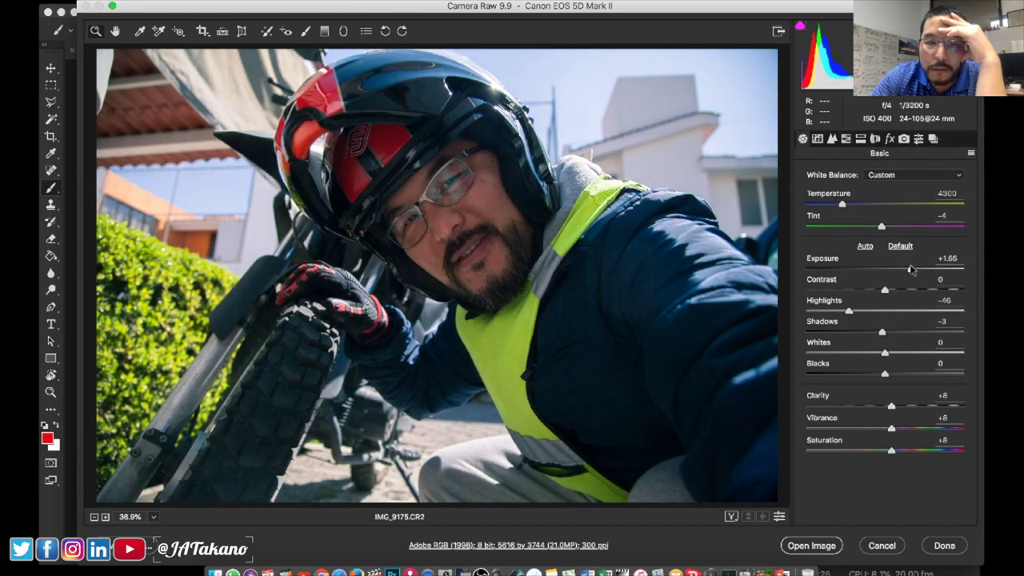
{"action": "left_click", "coordinate": [912, 270]}
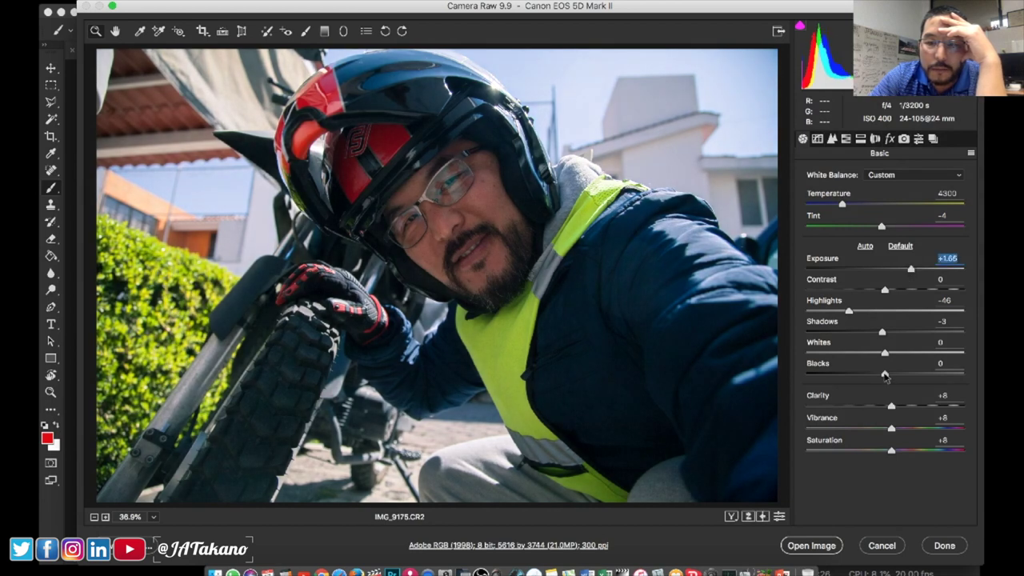
{"action": "mouse_move", "coordinate": [885, 376]}
{"action": "left_mouse_down"}
{"action": "mouse_move", "coordinate": [871, 376]}
{"action": "mouse_move", "coordinate": [899, 334]}
{"action": "left_mouse_up"}
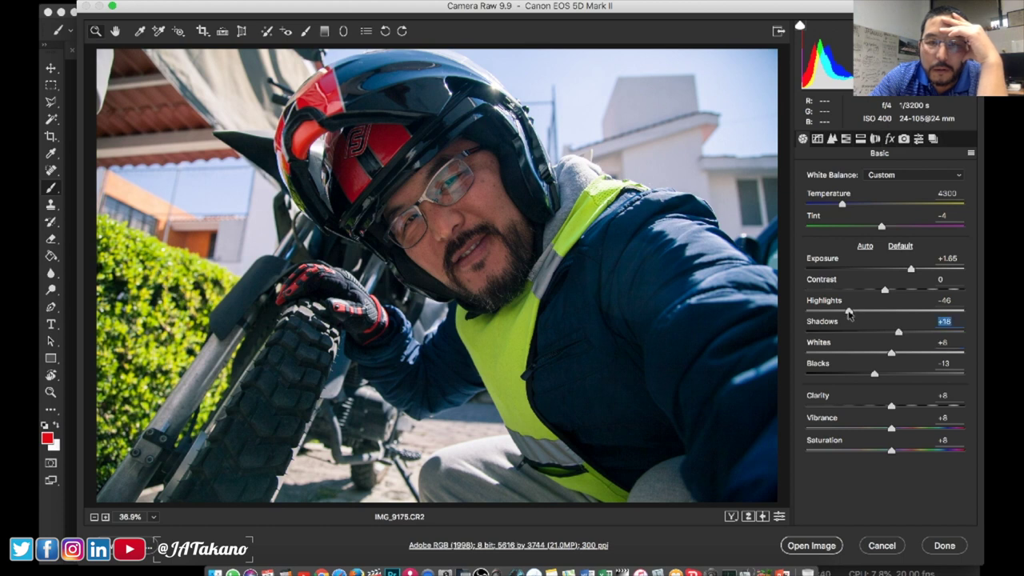
Set Highlights -61, Shadows +18, Contrast +13 and open it as a second document.
{"action": "left_click_drag", "start_coordinate": [849, 311], "coordinate": [837, 313]}
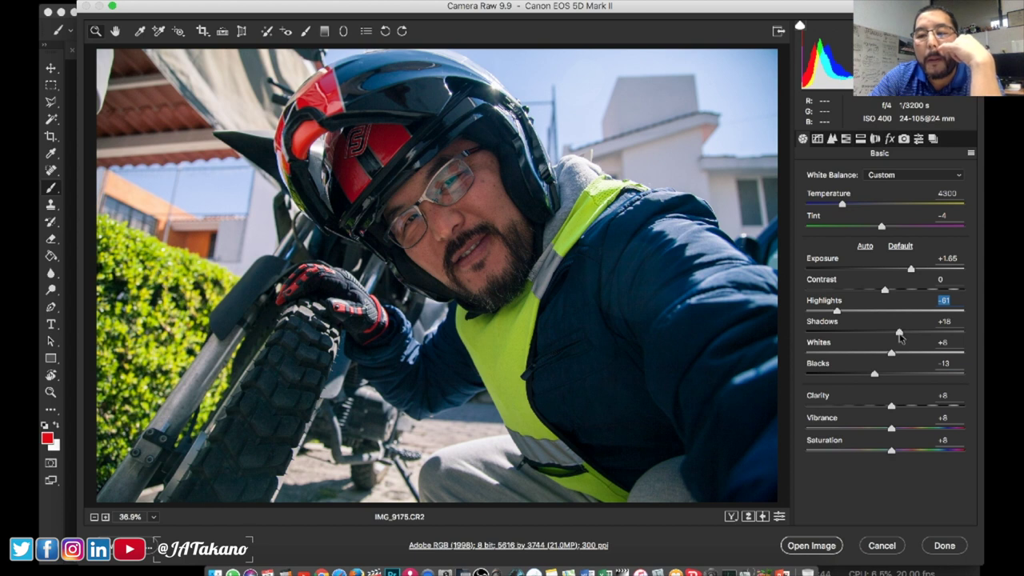
{"action": "left_click", "coordinate": [899, 334]}
{"action": "left_click_drag", "start_coordinate": [885, 289], "coordinate": [895, 293]}
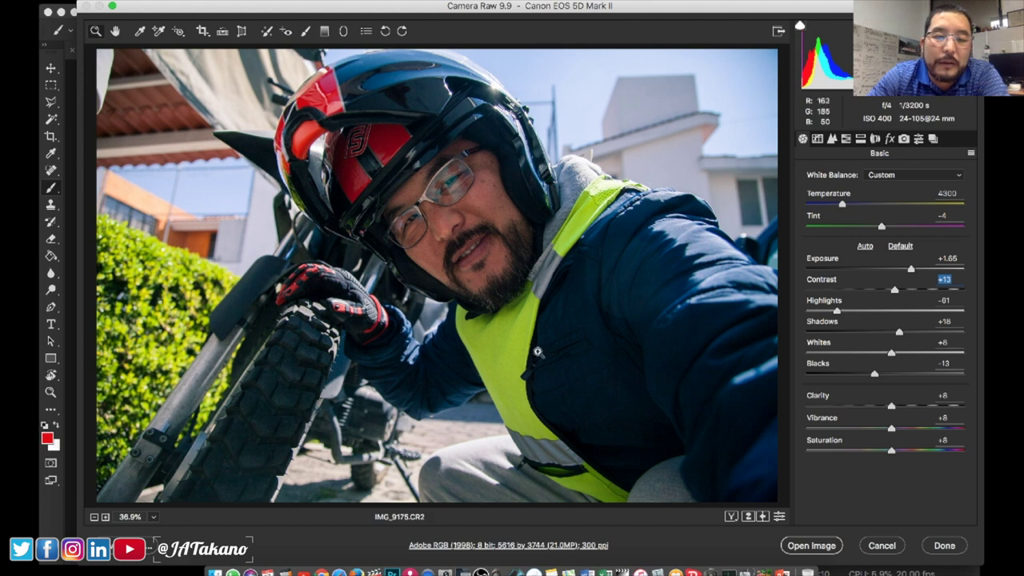
{"action": "left_click", "coordinate": [821, 545]}
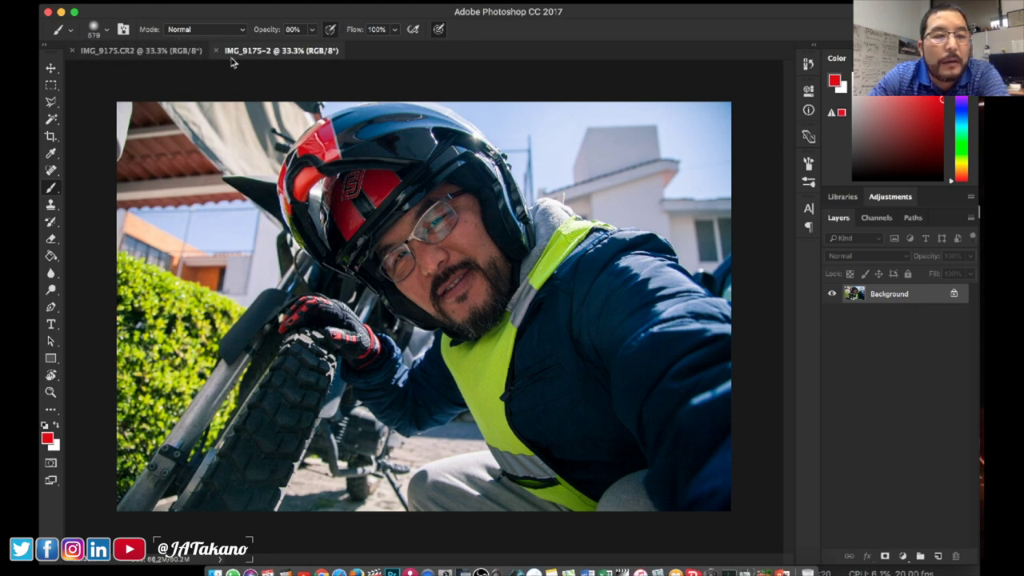
Copy the brightened IMG_9175-2 image into IMG_9175.CR2 as Layer 1, aligned over the original.
{"action": "left_click", "coordinate": [163, 54]}
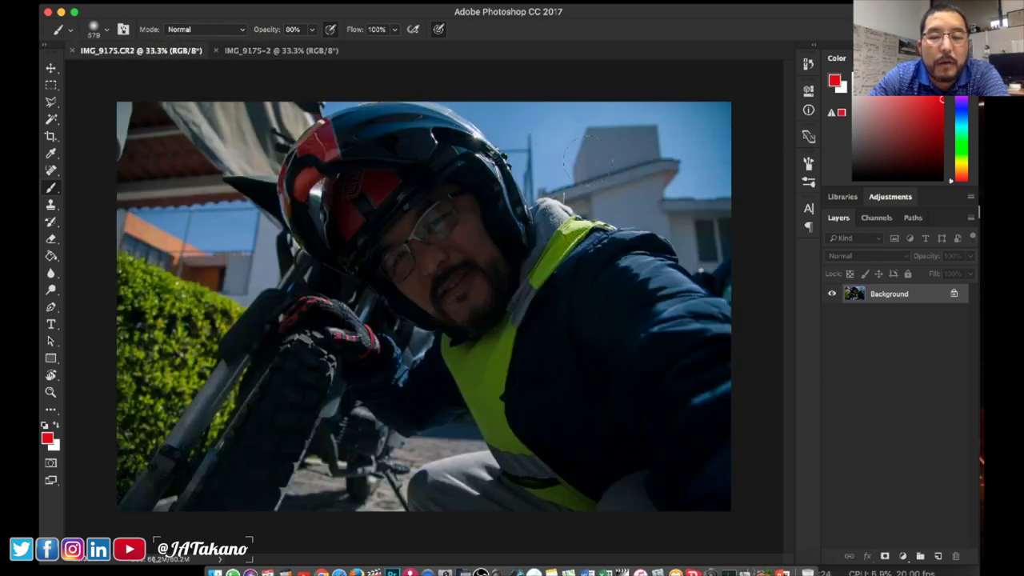
{"action": "left_click", "coordinate": [252, 51]}
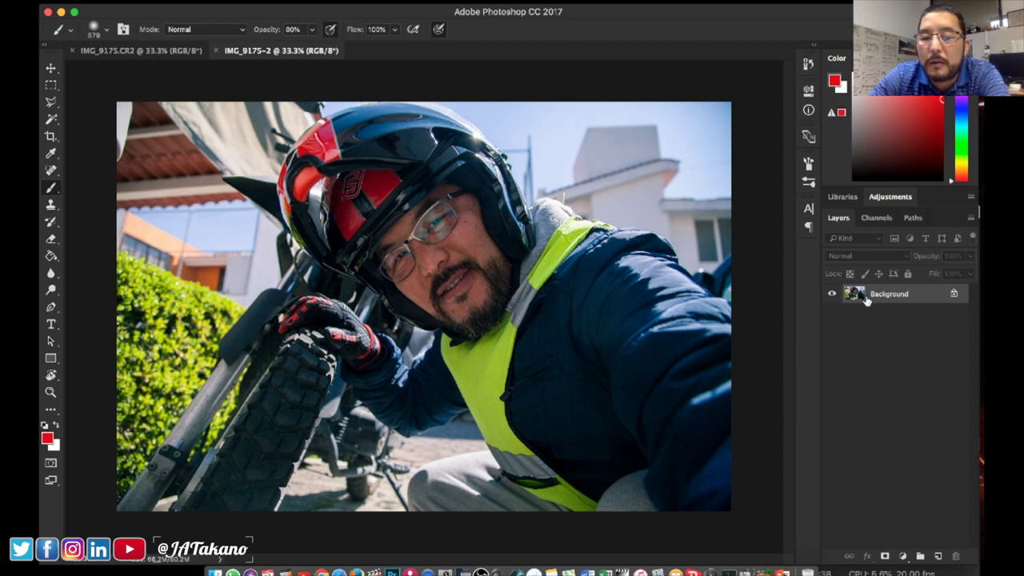
{"action": "mouse_move", "coordinate": [855, 296]}
{"action": "left_mouse_down"}
{"action": "mouse_move", "coordinate": [458, 246]}
{"action": "mouse_move", "coordinate": [126, 53]}
{"action": "mouse_move", "coordinate": [423, 296]}
{"action": "mouse_move", "coordinate": [434, 323]}
{"action": "left_mouse_up"}
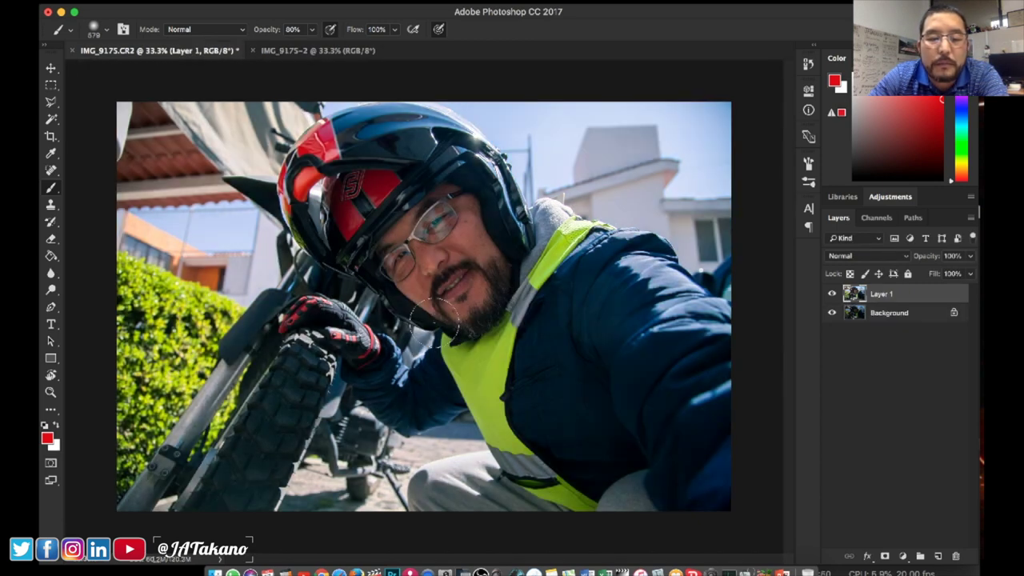
{"action": "left_click", "coordinate": [60, 71]}
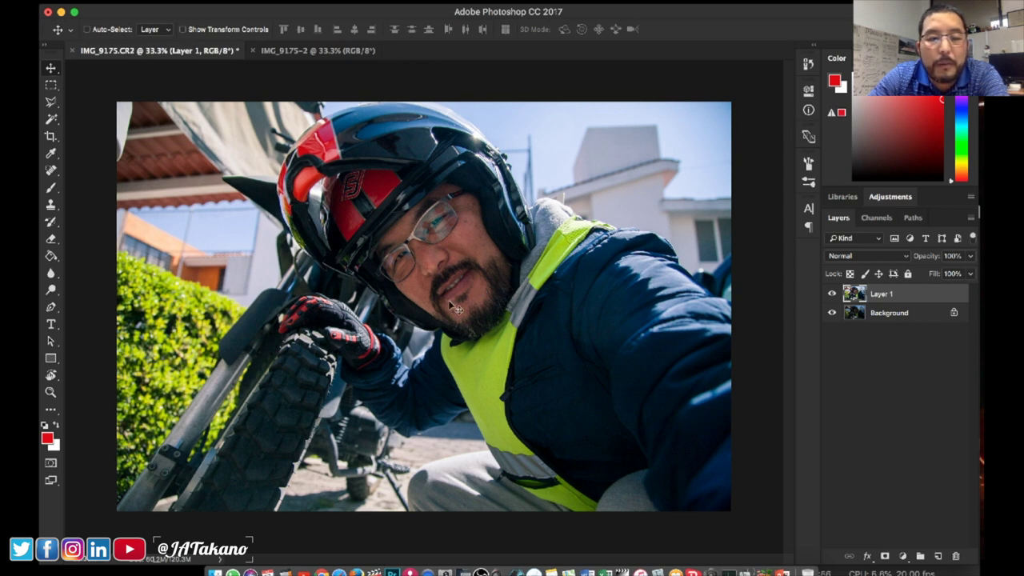
{"action": "left_click_drag", "start_coordinate": [453, 303], "coordinate": [450, 305]}
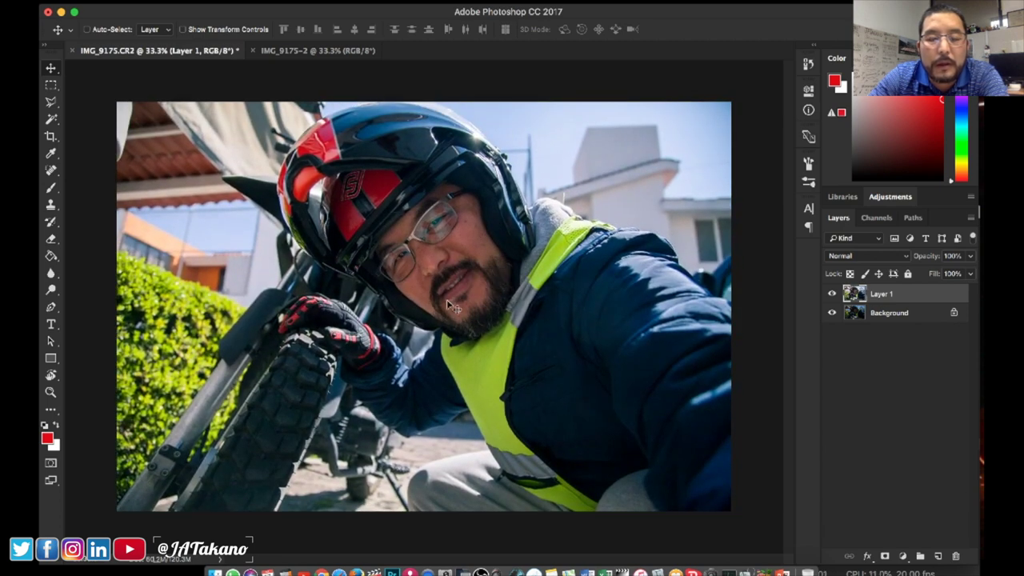
{"action": "left_click", "coordinate": [884, 315]}
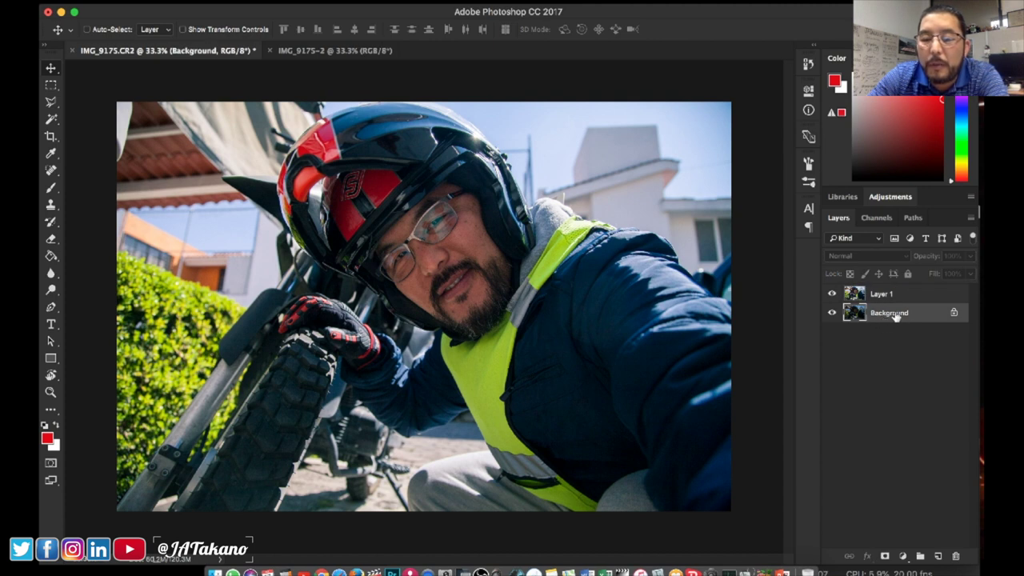
Convert the Background into an editable Layer 0 and hide Layer 1 to see the darker image.
{"action": "double_click", "coordinate": [895, 316]}
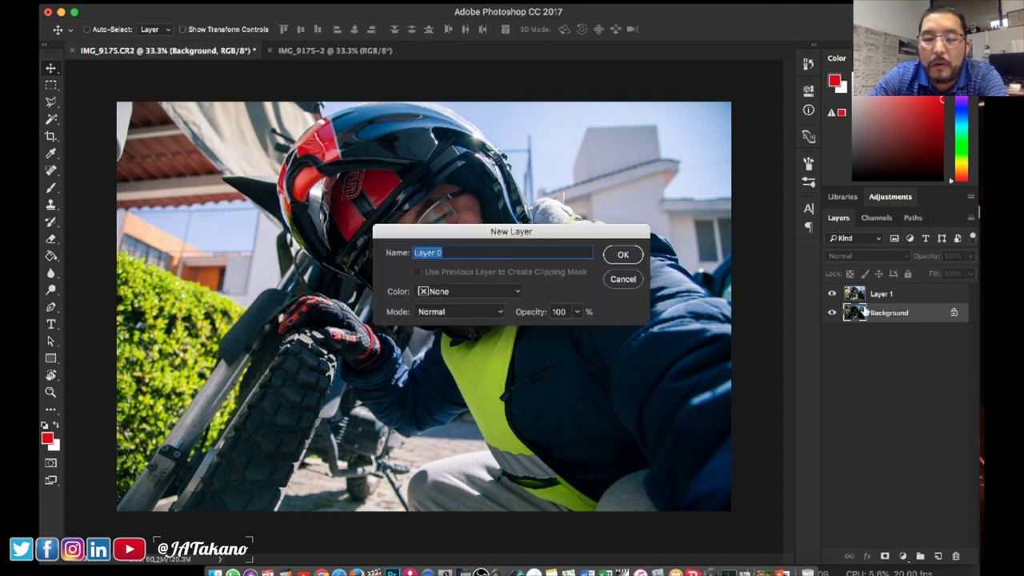
{"action": "left_click", "coordinate": [621, 256]}
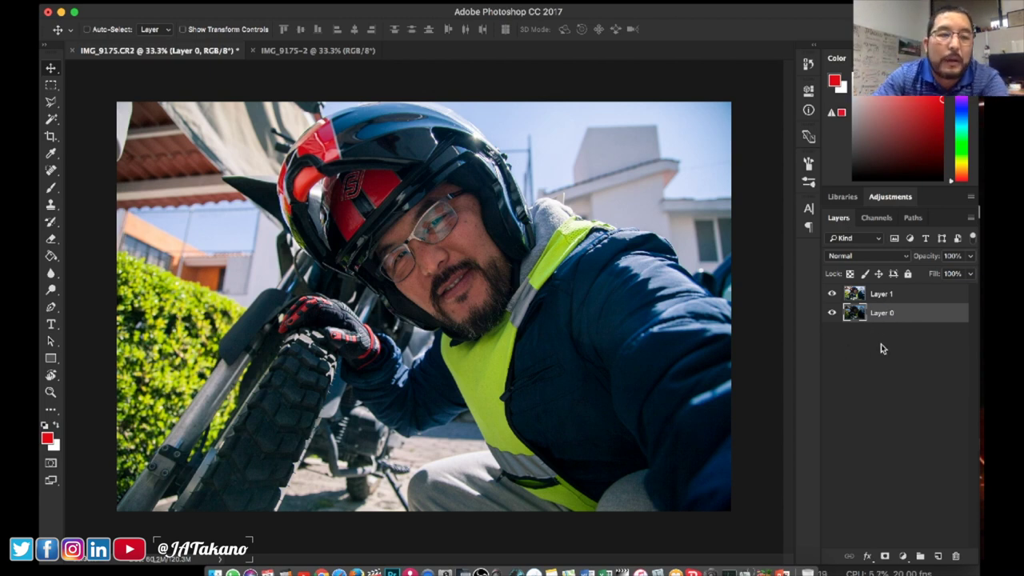
{"action": "left_click", "coordinate": [832, 295]}
Toggle Layer 0 and Layer 1 visibility to compare, ending with both shown and Layer 1 selected.
{"action": "left_click", "coordinate": [833, 313]}
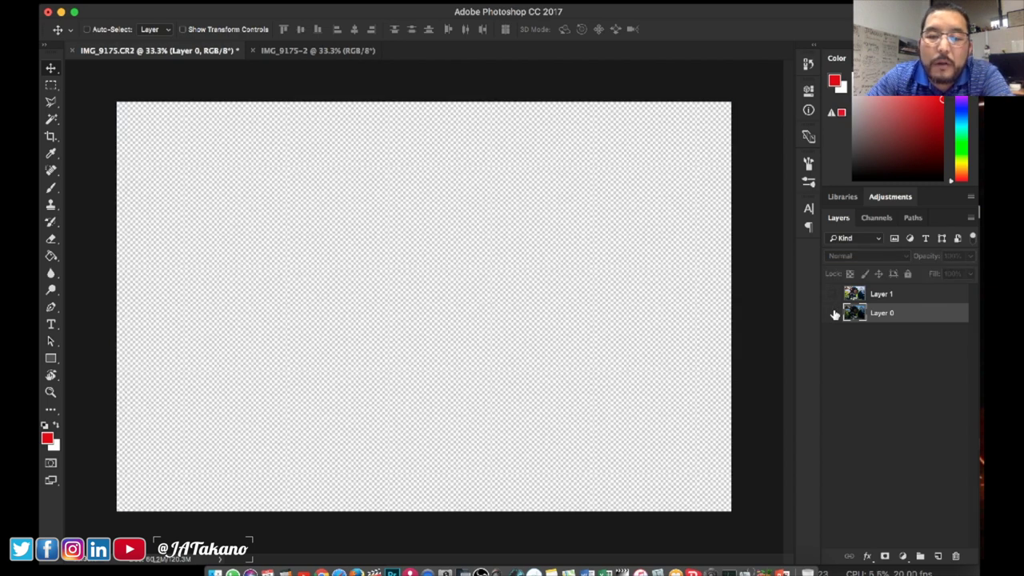
{"action": "left_click", "coordinate": [833, 313]}
{"action": "left_click", "coordinate": [834, 294]}
{"action": "left_click", "coordinate": [834, 294]}
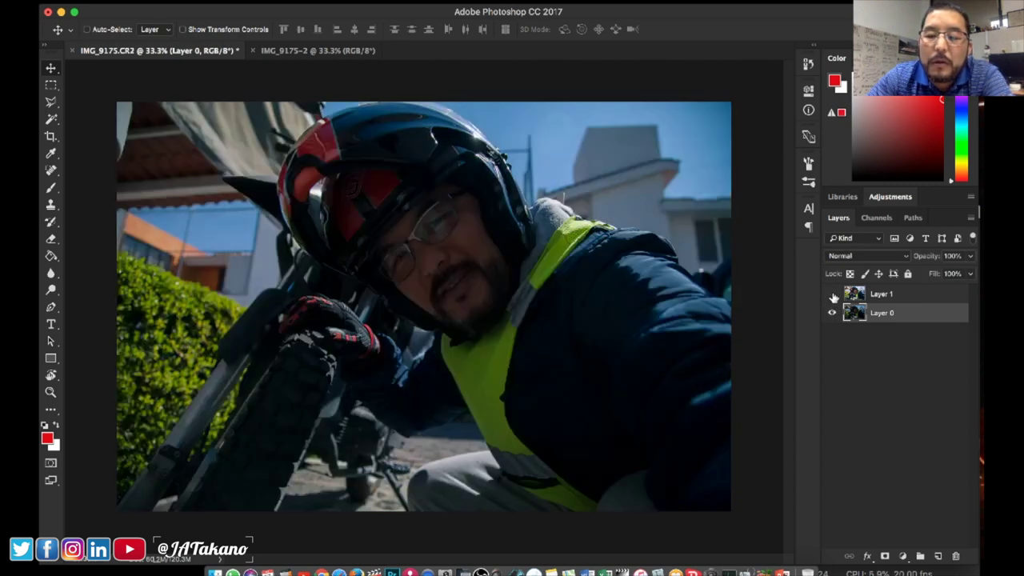
{"action": "left_click", "coordinate": [833, 313]}
{"action": "left_click", "coordinate": [833, 313]}
{"action": "left_click", "coordinate": [833, 294]}
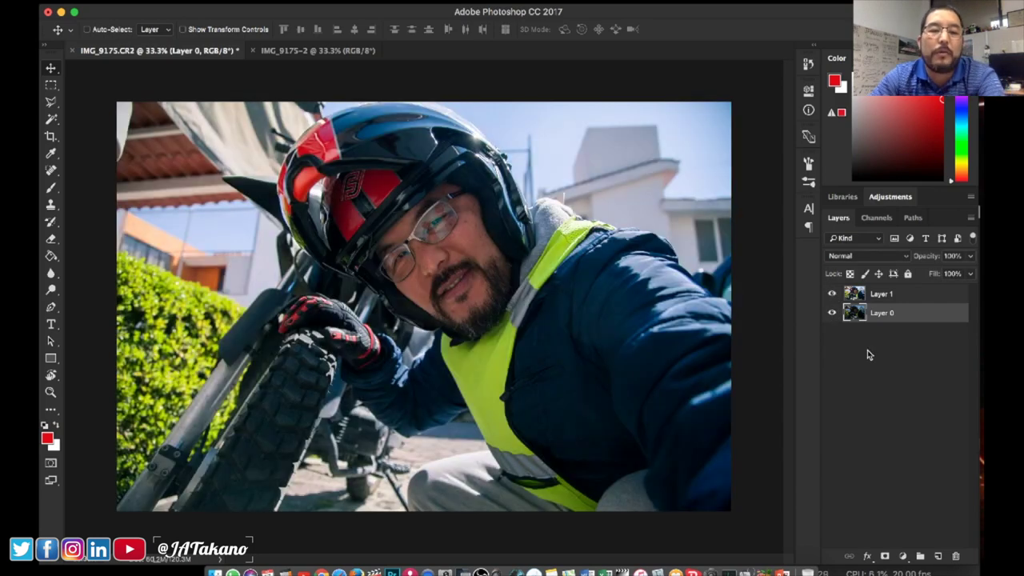
{"action": "left_click", "coordinate": [886, 295]}
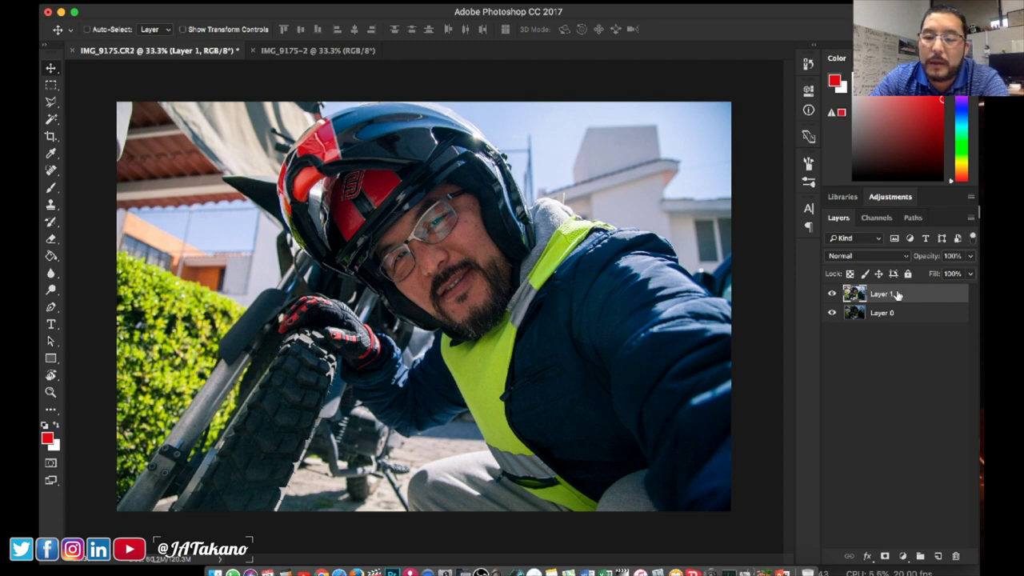
Replace Layer 1's white layer mask with a black mask that hides it entirely.
{"action": "left_click", "coordinate": [886, 557]}
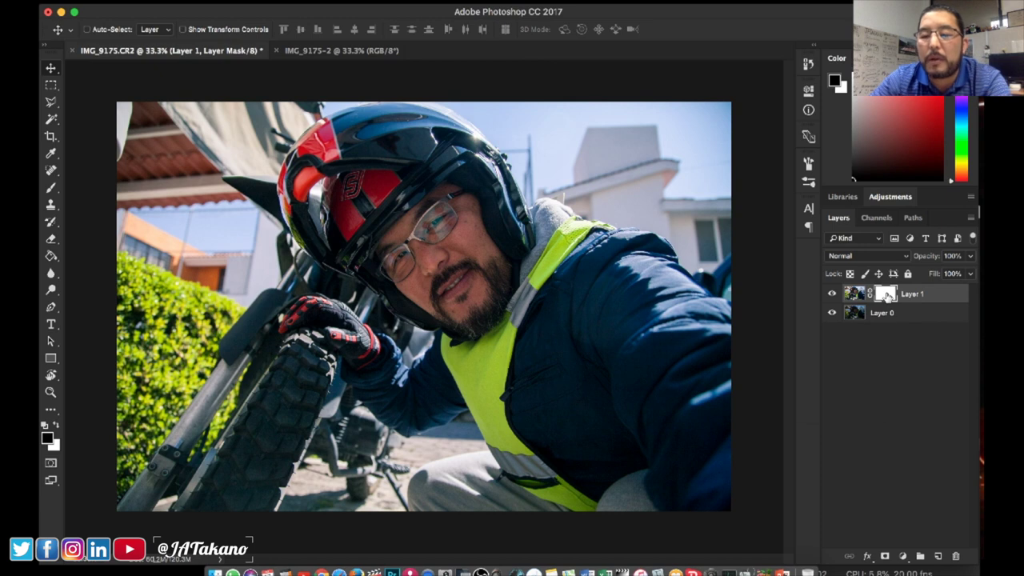
{"action": "right_click", "coordinate": [887, 295]}
{"action": "left_click", "coordinate": [824, 317]}
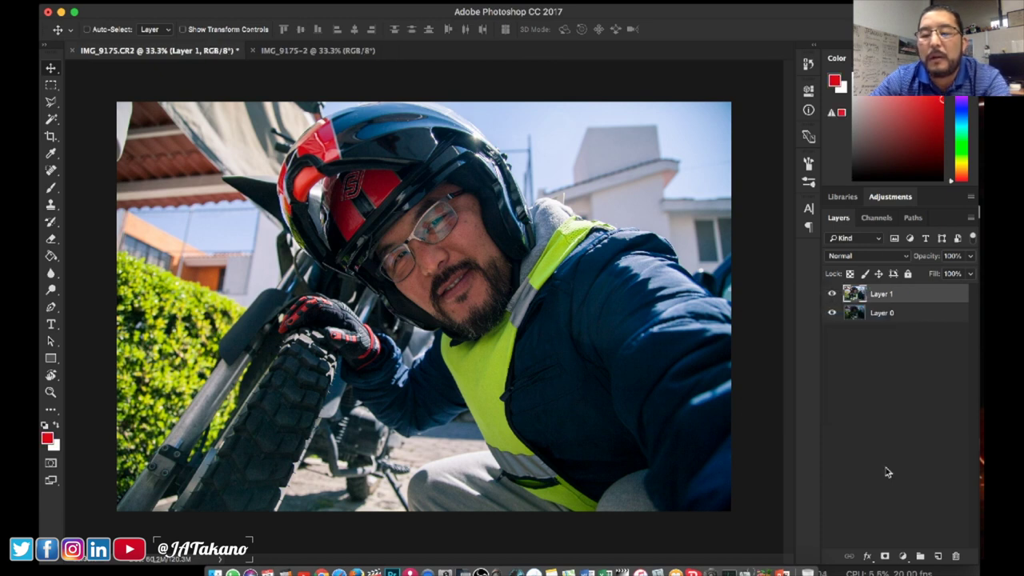
{"action": "left_click", "coordinate": [886, 557], "text": "alt"}
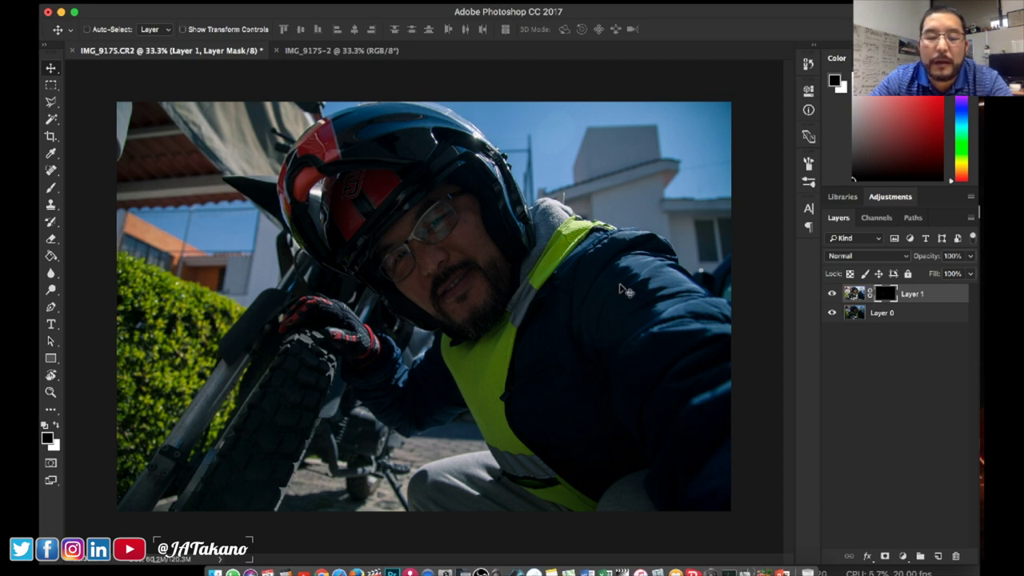
Set up a soft brush of about 415 px at 20% opacity.
{"action": "left_click", "coordinate": [50, 188]}
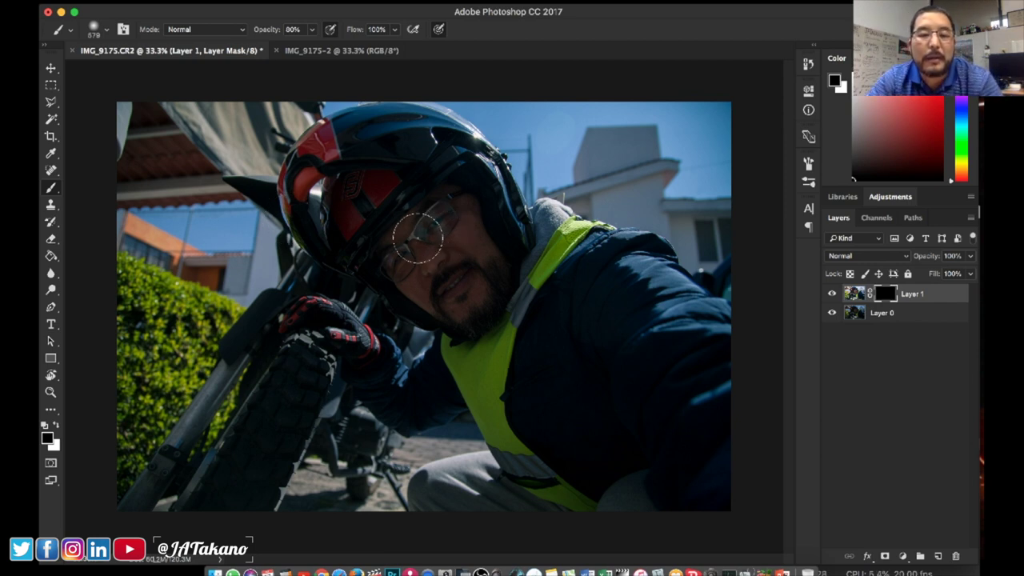
{"action": "mouse_move", "coordinate": [416, 237]}
{"action": "left_mouse_down"}
{"action": "mouse_move", "coordinate": [454, 228]}
{"action": "mouse_move", "coordinate": [418, 177]}
{"action": "left_mouse_up"}
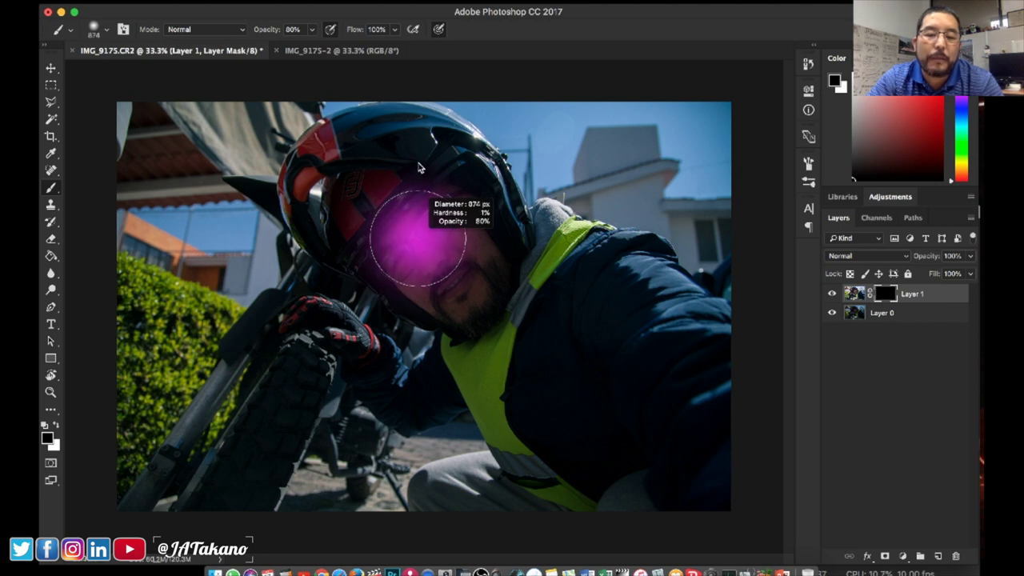
{"action": "mouse_move", "coordinate": [418, 178]}
{"action": "left_mouse_down"}
{"action": "mouse_move", "coordinate": [370, 184]}
{"action": "mouse_move", "coordinate": [380, 185]}
{"action": "mouse_move", "coordinate": [383, 95]}
{"action": "left_mouse_up"}
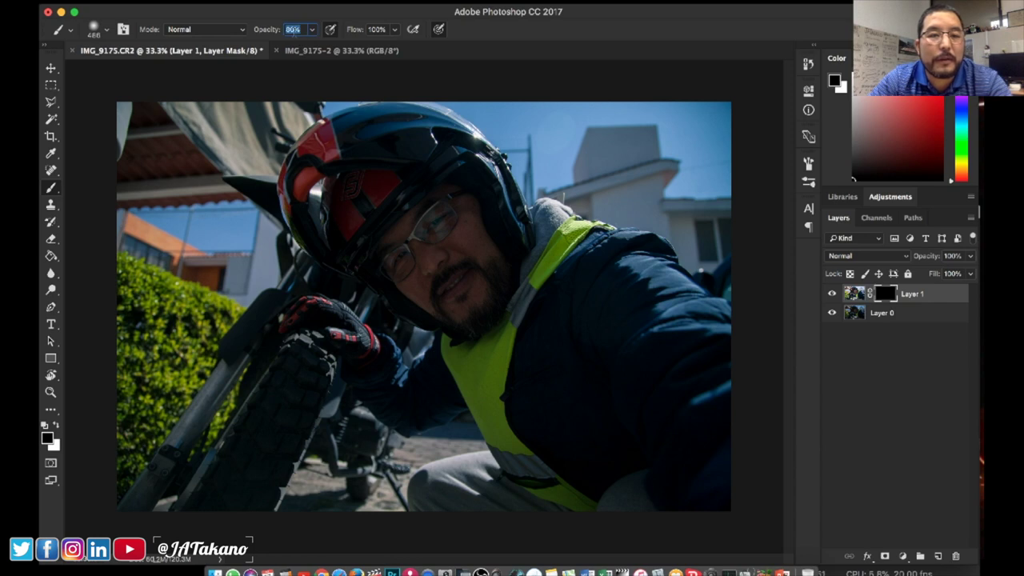
{"action": "left_click", "coordinate": [294, 29]}
{"action": "type", "text": "2"}
{"action": "key", "text": "Return"}
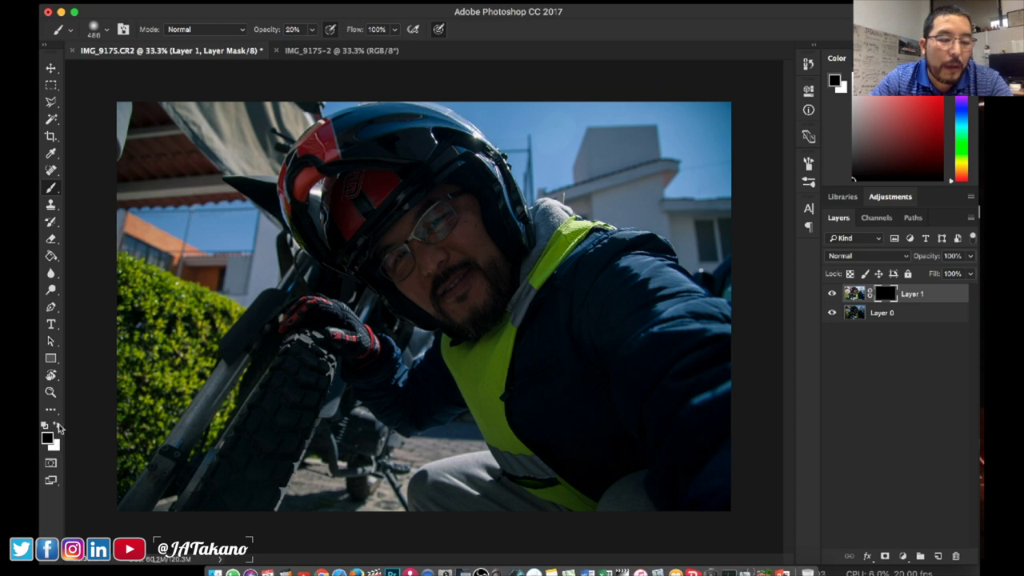
With white as painting colour, softly paint the mask around the glasses and eyes.
{"action": "left_click", "coordinate": [56, 427]}
{"action": "left_click", "coordinate": [56, 428]}
{"action": "left_click", "coordinate": [56, 427]}
{"action": "left_click", "coordinate": [56, 428]}
{"action": "left_click", "coordinate": [56, 427]}
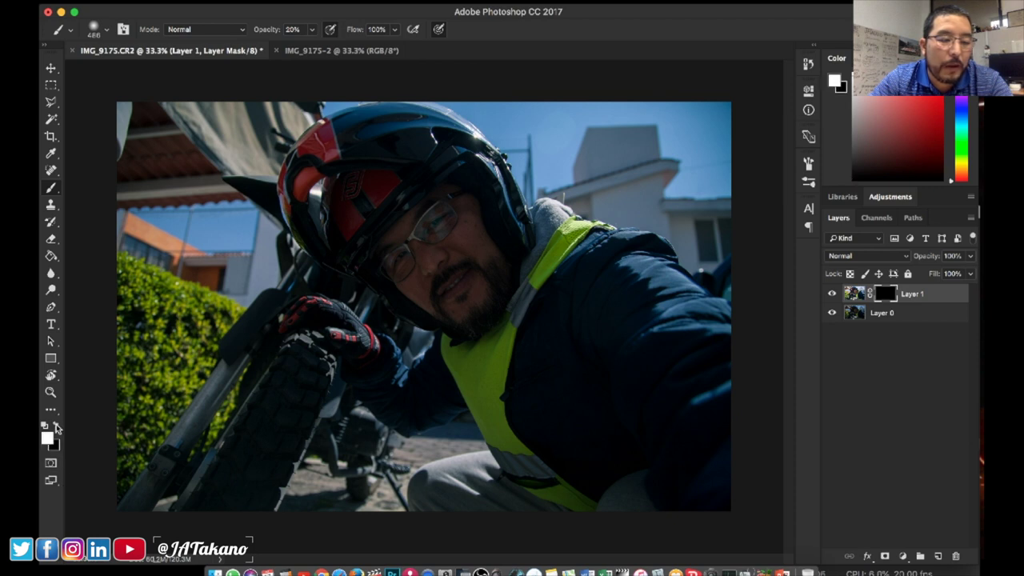
{"action": "left_click", "coordinate": [56, 428]}
{"action": "left_click", "coordinate": [56, 427]}
{"action": "left_click", "coordinate": [56, 427]}
{"action": "left_click", "coordinate": [56, 427]}
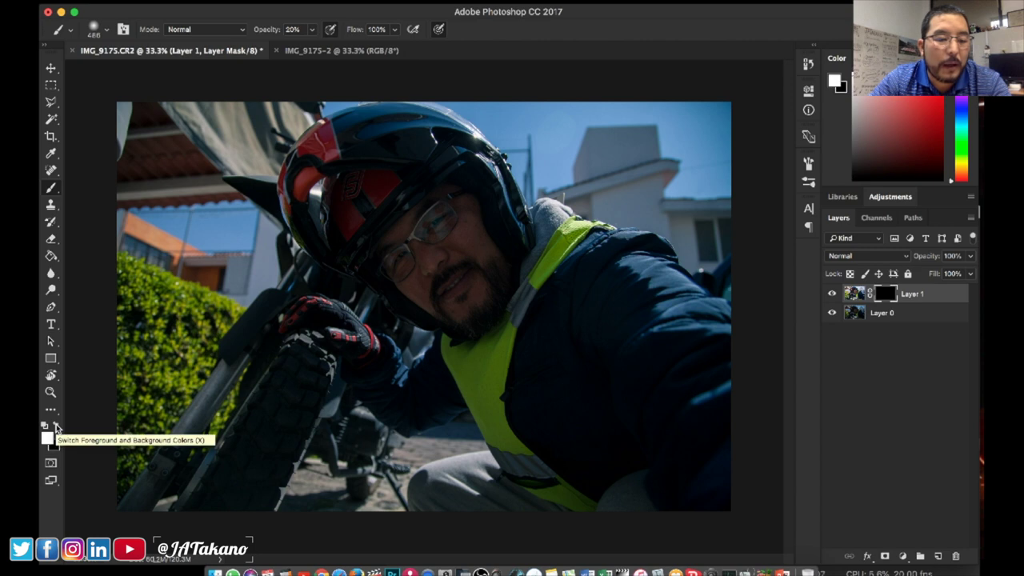
{"action": "left_click", "coordinate": [56, 427]}
{"action": "left_click", "coordinate": [56, 427]}
{"action": "left_click", "coordinate": [56, 428]}
{"action": "left_click", "coordinate": [56, 428]}
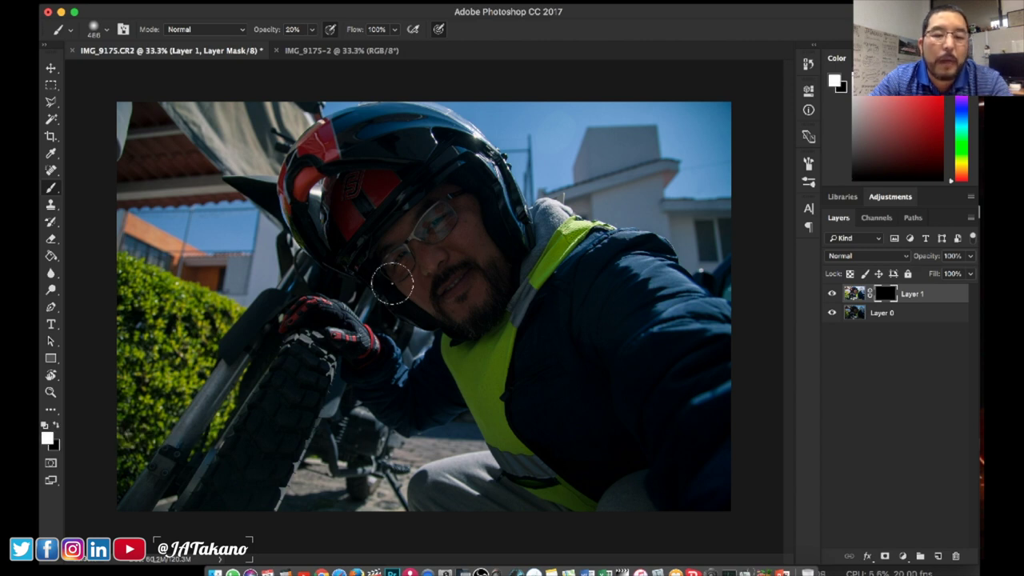
{"action": "mouse_move", "coordinate": [402, 214]}
{"action": "left_mouse_down"}
{"action": "mouse_move", "coordinate": [459, 239]}
{"action": "mouse_move", "coordinate": [467, 232]}
{"action": "mouse_move", "coordinate": [384, 233]}
{"action": "left_mouse_up"}
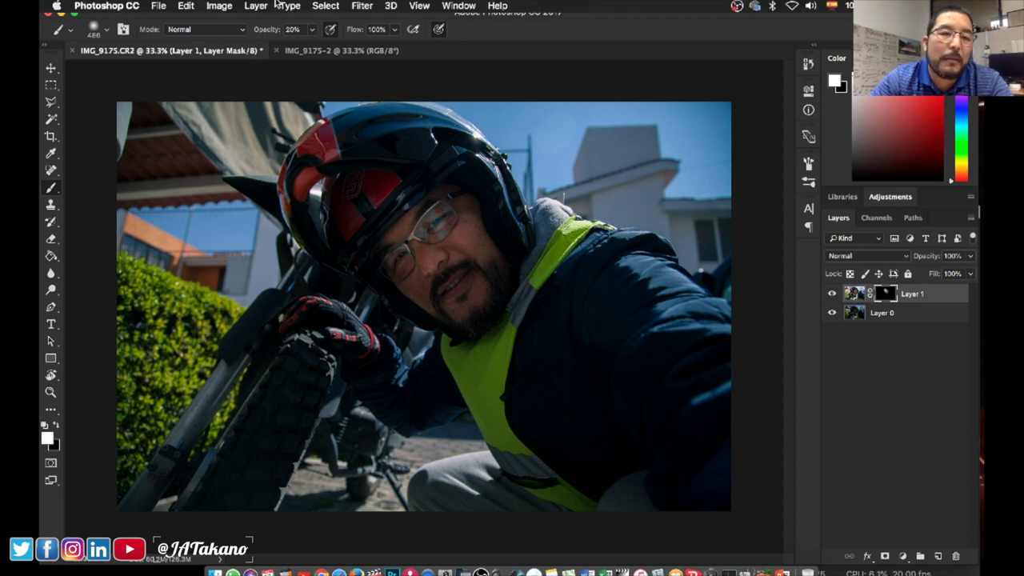
Set the brush opacity to 100%.
{"action": "left_click", "coordinate": [293, 31]}
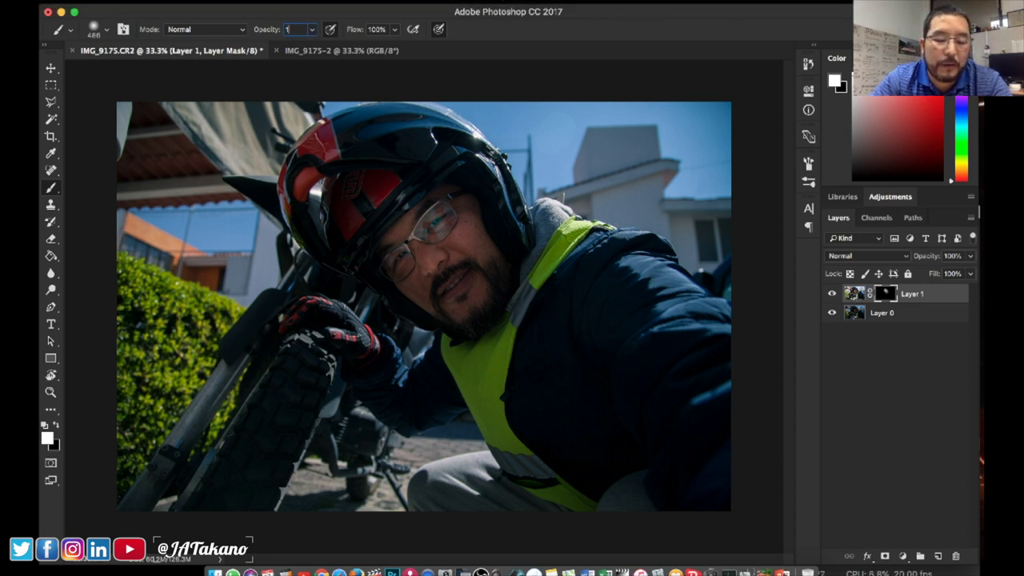
{"action": "type", "text": "100"}
{"action": "key", "text": "Return"}
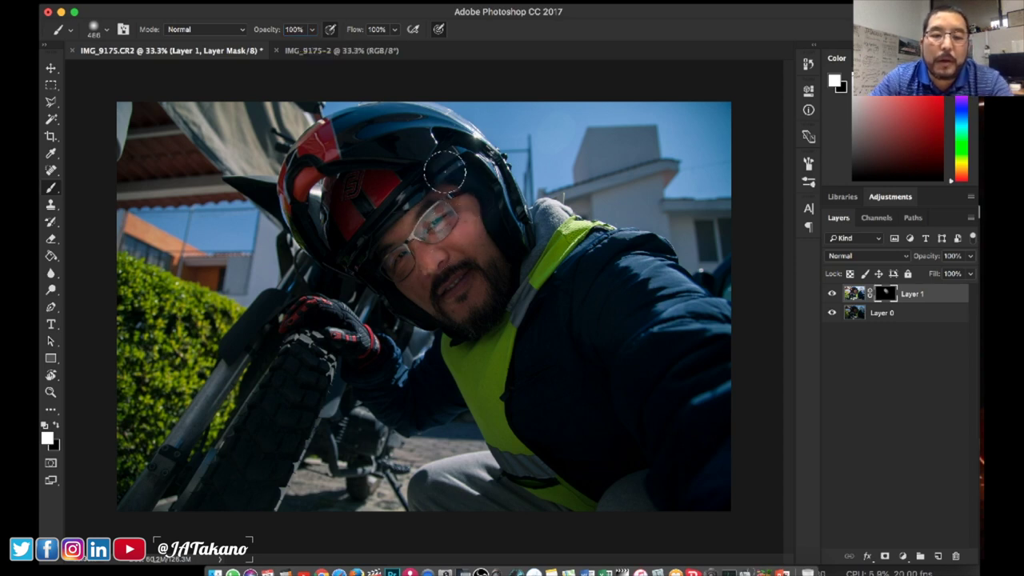
Paint white on the mask over the helmet and visor, jacket and vest, and the fork.
{"action": "mouse_move", "coordinate": [440, 163]}
{"action": "left_mouse_down"}
{"action": "mouse_move", "coordinate": [314, 213]}
{"action": "mouse_move", "coordinate": [324, 281]}
{"action": "mouse_move", "coordinate": [447, 282]}
{"action": "mouse_move", "coordinate": [500, 210]}
{"action": "mouse_move", "coordinate": [551, 254]}
{"action": "mouse_move", "coordinate": [635, 299]}
{"action": "mouse_move", "coordinate": [531, 324]}
{"action": "mouse_move", "coordinate": [570, 342]}
{"action": "left_mouse_up"}
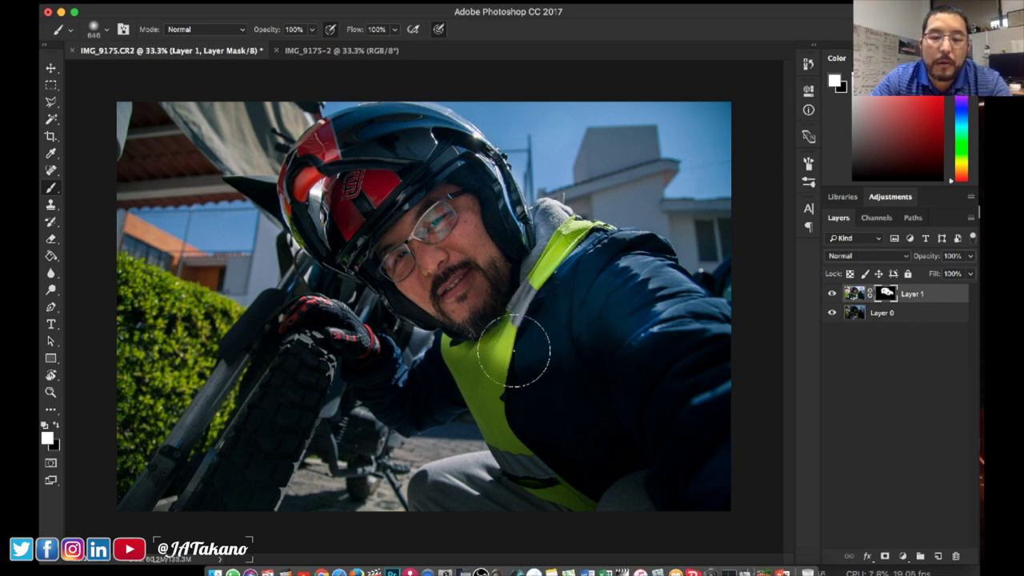
{"action": "mouse_move", "coordinate": [486, 350]}
{"action": "left_mouse_down"}
{"action": "mouse_move", "coordinate": [521, 377]}
{"action": "mouse_move", "coordinate": [531, 418]}
{"action": "mouse_move", "coordinate": [563, 448]}
{"action": "mouse_move", "coordinate": [618, 389]}
{"action": "mouse_move", "coordinate": [674, 365]}
{"action": "mouse_move", "coordinate": [697, 400]}
{"action": "mouse_move", "coordinate": [679, 457]}
{"action": "mouse_move", "coordinate": [630, 493]}
{"action": "mouse_move", "coordinate": [568, 475]}
{"action": "mouse_move", "coordinate": [469, 496]}
{"action": "mouse_move", "coordinate": [562, 406]}
{"action": "mouse_move", "coordinate": [544, 355]}
{"action": "mouse_move", "coordinate": [428, 386]}
{"action": "mouse_move", "coordinate": [399, 381]}
{"action": "mouse_move", "coordinate": [309, 328]}
{"action": "mouse_move", "coordinate": [292, 392]}
{"action": "mouse_move", "coordinate": [201, 514]}
{"action": "mouse_move", "coordinate": [251, 469]}
{"action": "mouse_move", "coordinate": [240, 469]}
{"action": "mouse_move", "coordinate": [286, 368]}
{"action": "mouse_move", "coordinate": [233, 392]}
{"action": "left_mouse_up"}
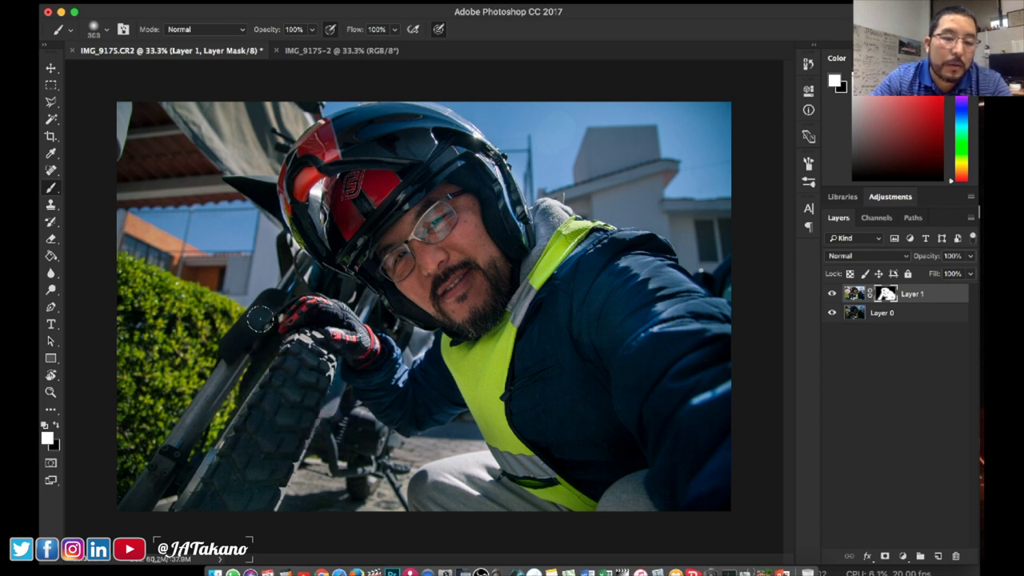
{"action": "mouse_move", "coordinate": [247, 334]}
{"action": "left_mouse_down"}
{"action": "mouse_move", "coordinate": [128, 520]}
{"action": "mouse_move", "coordinate": [167, 459]}
{"action": "left_mouse_up"}
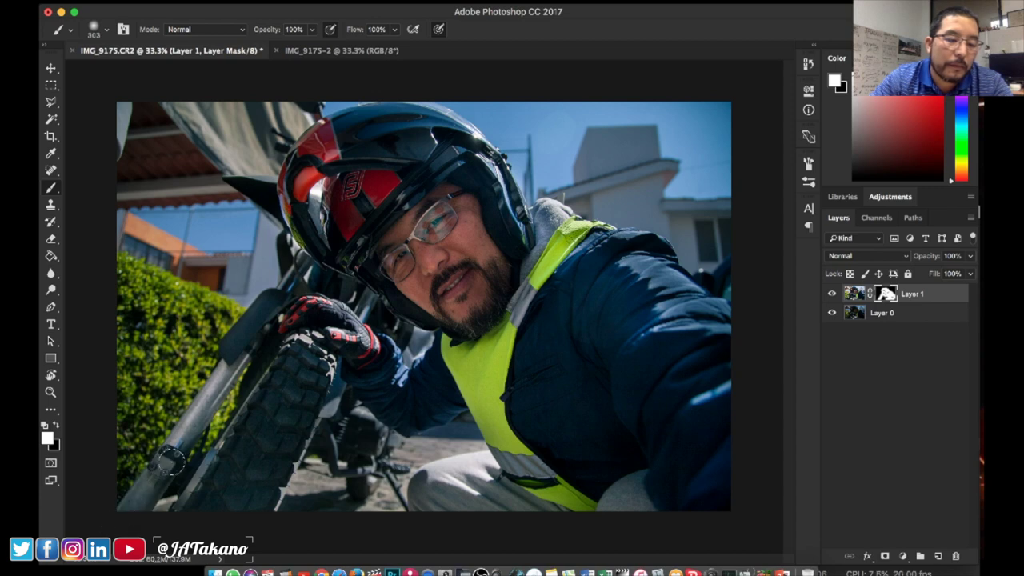
{"action": "left_click_drag", "start_coordinate": [197, 427], "coordinate": [227, 382]}
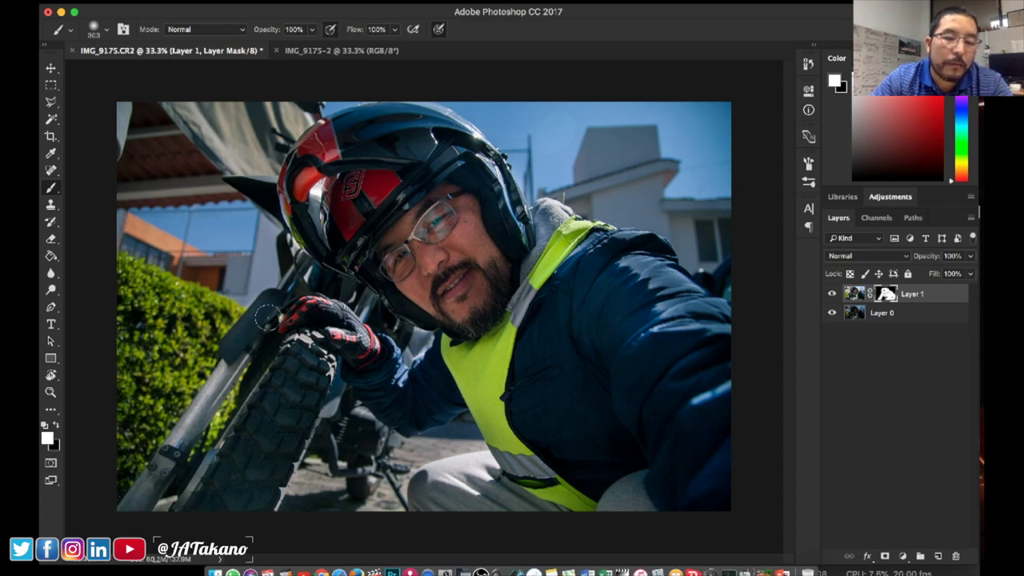
{"action": "mouse_move", "coordinate": [268, 318]}
{"action": "left_mouse_down"}
{"action": "mouse_move", "coordinate": [264, 293]}
{"action": "mouse_move", "coordinate": [204, 353]}
{"action": "mouse_move", "coordinate": [242, 329]}
{"action": "left_mouse_up"}
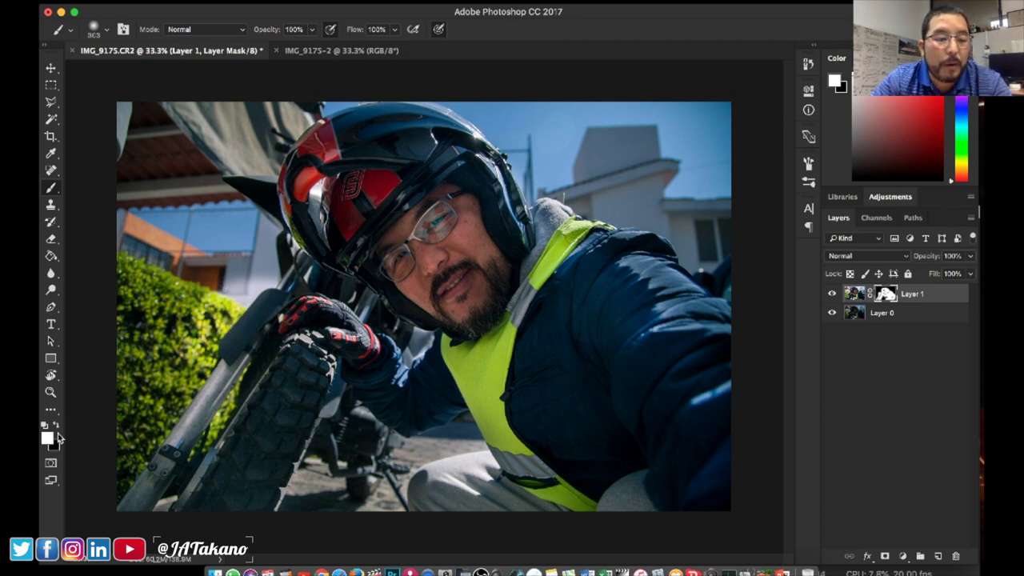
Paint black over the fork and wall to hide the brightening, then shrink the brush to 187 px.
{"action": "key", "text": "x"}
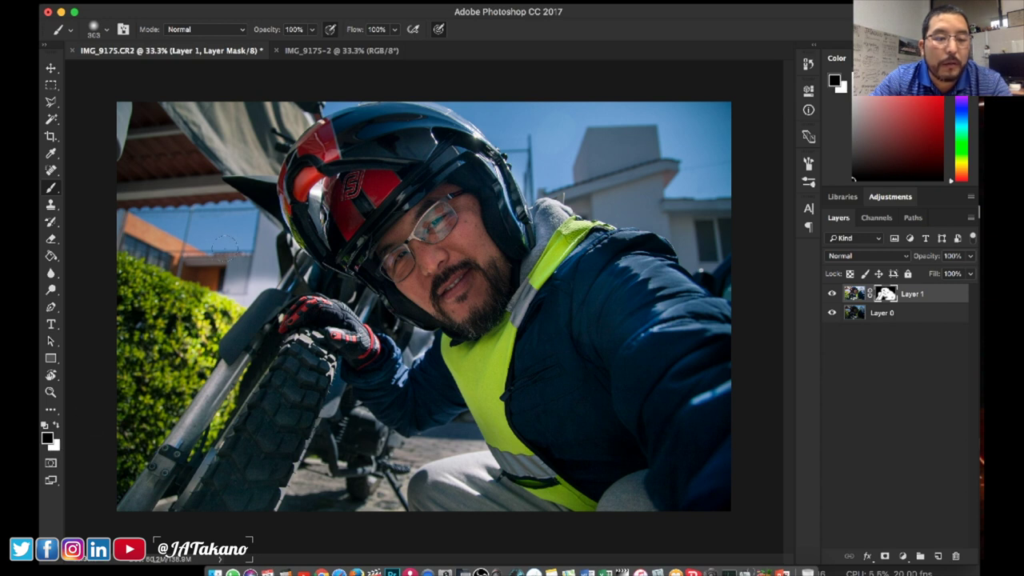
{"action": "mouse_move", "coordinate": [241, 259]}
{"action": "left_mouse_down"}
{"action": "mouse_move", "coordinate": [197, 322]}
{"action": "mouse_move", "coordinate": [261, 275]}
{"action": "mouse_move", "coordinate": [192, 352]}
{"action": "mouse_move", "coordinate": [182, 384]}
{"action": "left_mouse_up"}
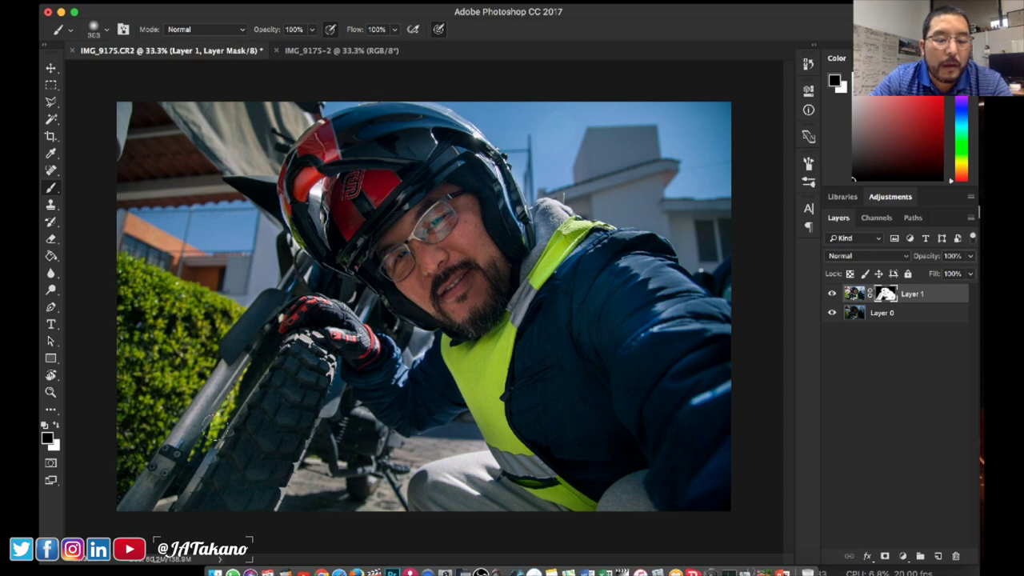
{"action": "left_click_drag", "start_coordinate": [214, 432], "coordinate": [200, 427]}
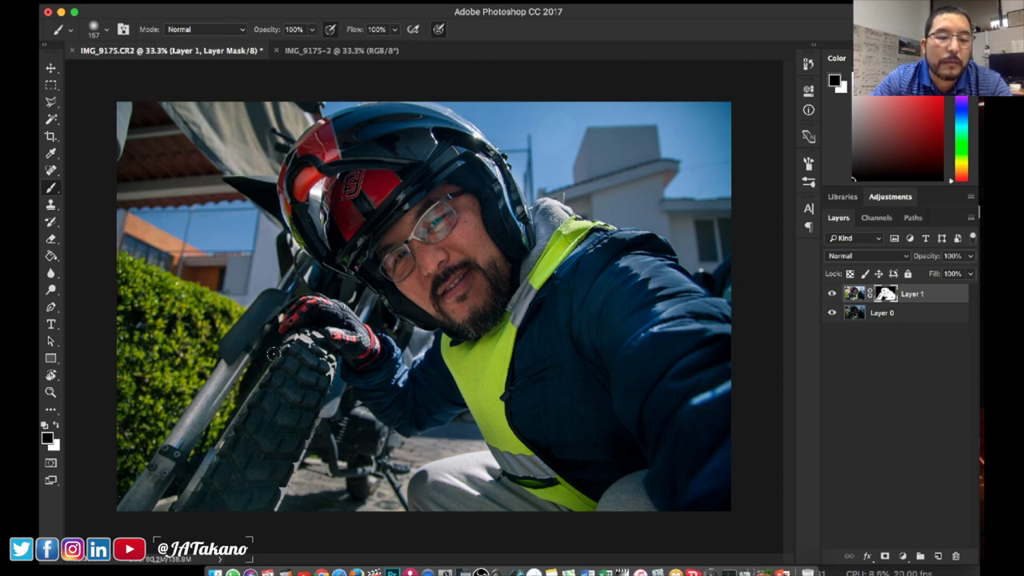
Toggle Layer 1 to compare, then paint black over the grey knee with a 378 px brush.
{"action": "left_click", "coordinate": [833, 294]}
{"action": "left_click", "coordinate": [832, 295]}
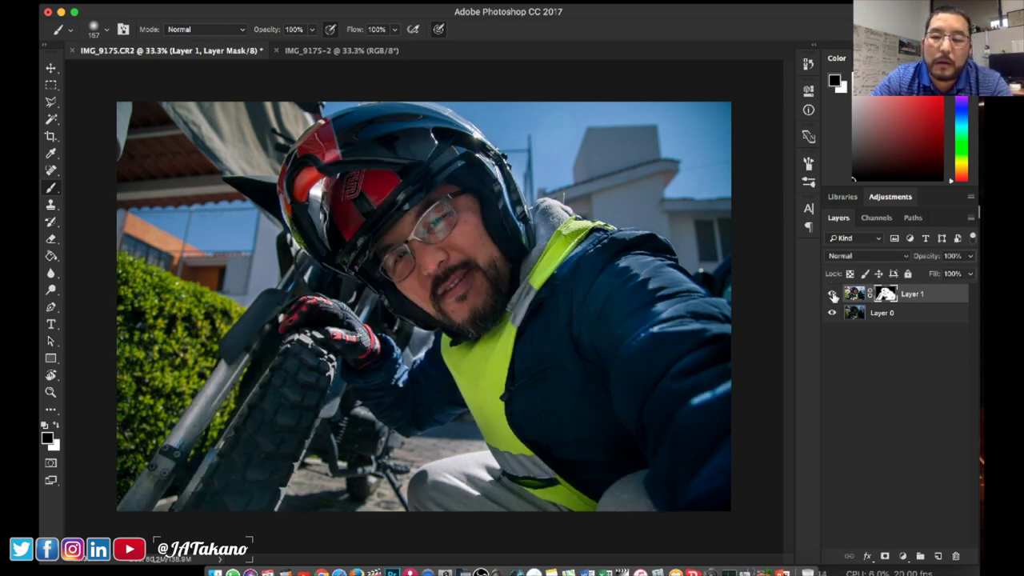
{"action": "left_click", "coordinate": [832, 295]}
{"action": "left_click", "coordinate": [833, 295]}
{"action": "left_click", "coordinate": [833, 296]}
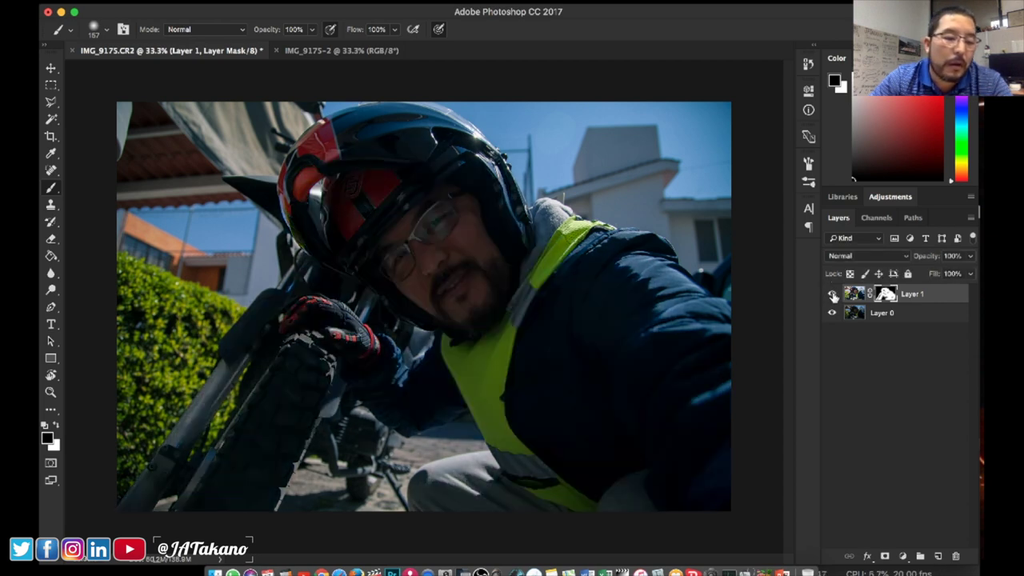
{"action": "left_click", "coordinate": [832, 295]}
{"action": "left_click", "coordinate": [832, 295]}
{"action": "left_click", "coordinate": [833, 295]}
{"action": "left_click", "coordinate": [832, 295]}
{"action": "left_click", "coordinate": [832, 295]}
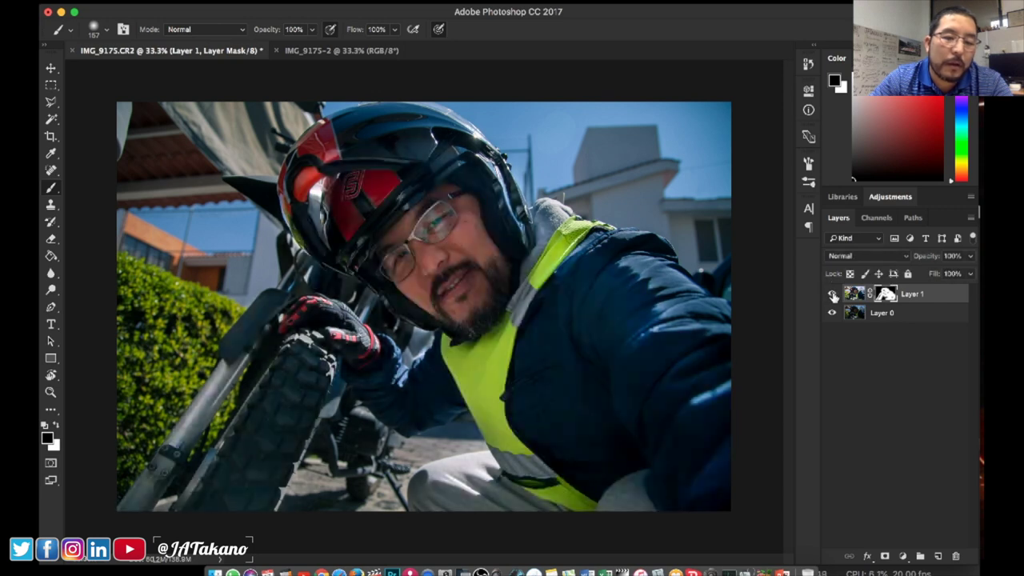
{"action": "left_click", "coordinate": [832, 296]}
{"action": "left_click", "coordinate": [832, 295]}
{"action": "left_click", "coordinate": [833, 295]}
{"action": "left_click", "coordinate": [832, 295]}
{"action": "left_click", "coordinate": [833, 295]}
{"action": "left_click", "coordinate": [832, 295]}
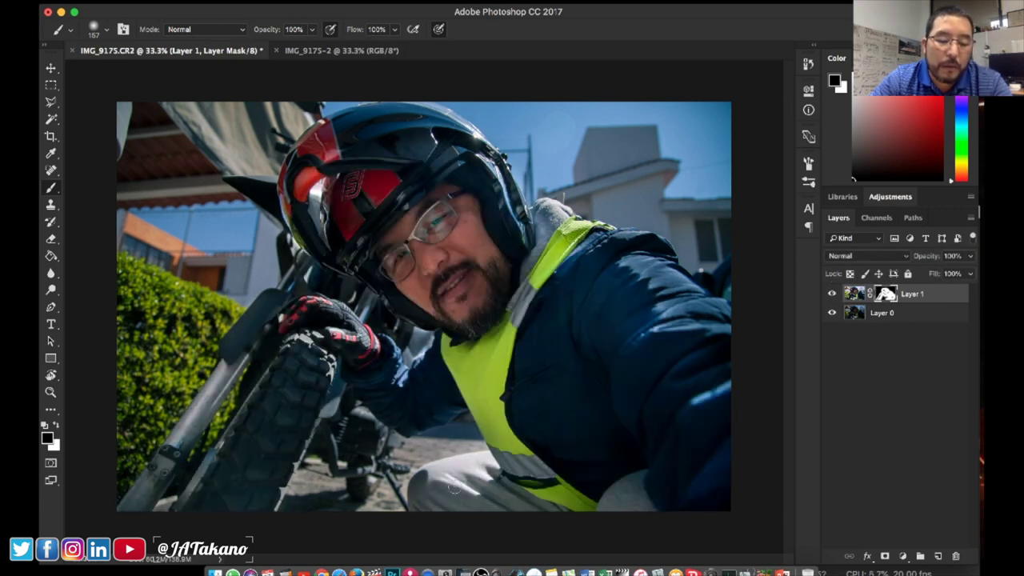
{"action": "left_click_drag", "start_coordinate": [454, 488], "coordinate": [494, 480]}
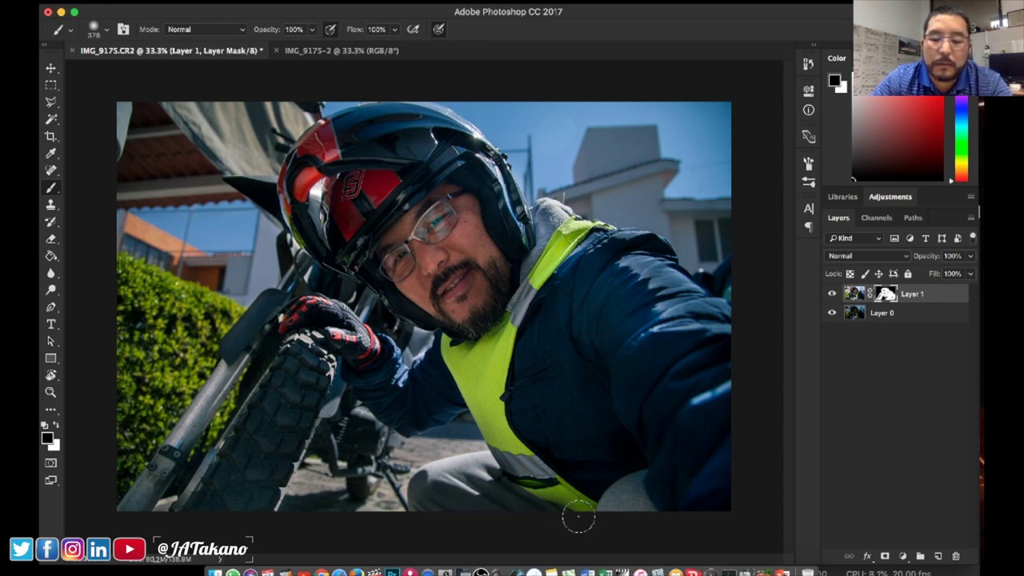
{"action": "mouse_move", "coordinate": [507, 507]}
{"action": "left_mouse_down"}
{"action": "mouse_move", "coordinate": [605, 518]}
{"action": "mouse_move", "coordinate": [636, 485]}
{"action": "mouse_move", "coordinate": [606, 517]}
{"action": "mouse_move", "coordinate": [617, 500]}
{"action": "mouse_move", "coordinate": [572, 515]}
{"action": "mouse_move", "coordinate": [479, 494]}
{"action": "left_mouse_up"}
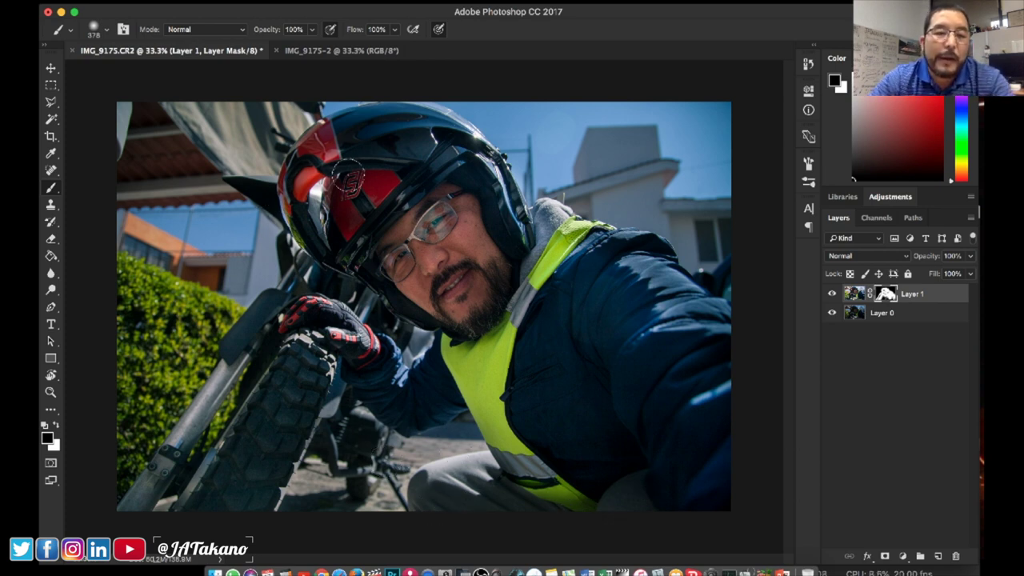
Toggle Layer 1's visibility to compare before and after.
{"action": "left_click", "coordinate": [832, 294]}
{"action": "left_click", "coordinate": [832, 294]}
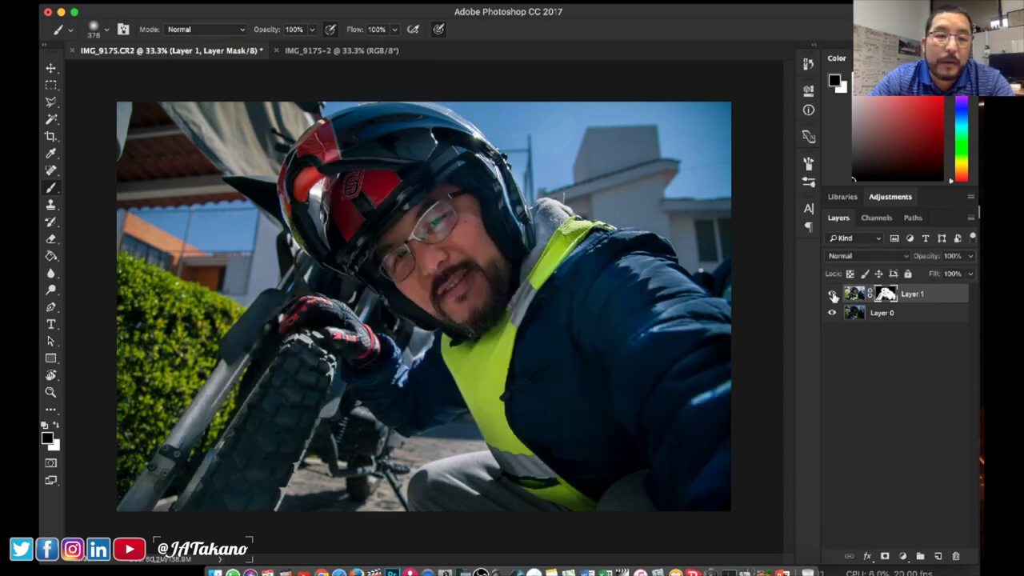
{"action": "left_click", "coordinate": [831, 294]}
{"action": "left_click", "coordinate": [832, 295]}
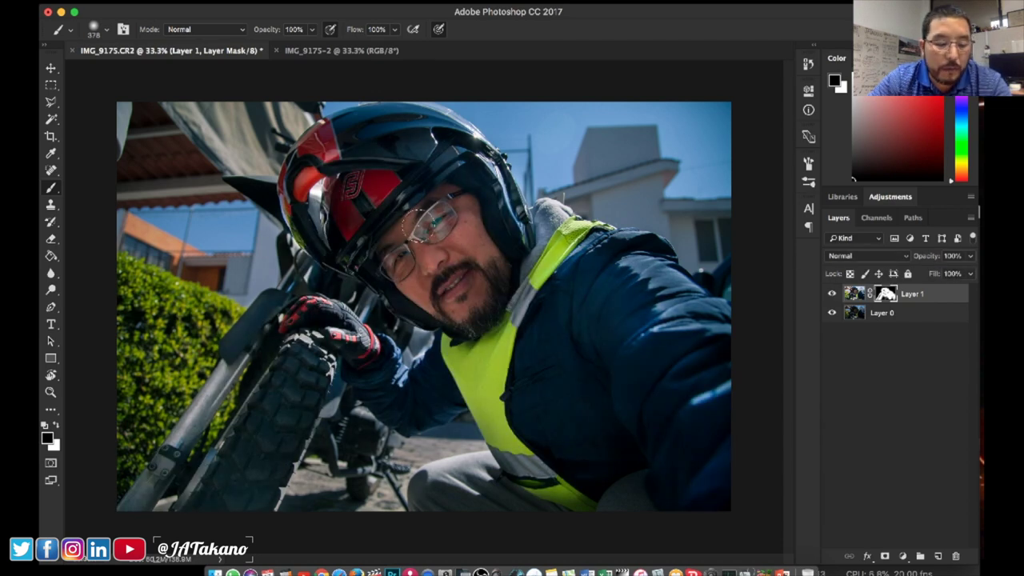
With a 708 px white brush, brighten the face, glasses and top of the helmet.
{"action": "left_click_drag", "start_coordinate": [416, 228], "coordinate": [456, 230]}
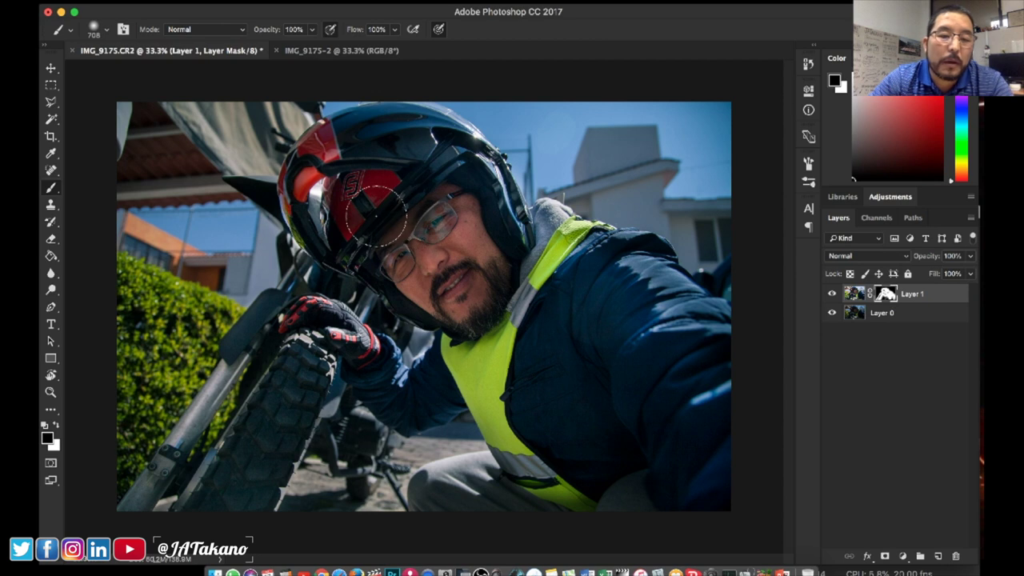
{"action": "key", "text": "x"}
{"action": "left_click_drag", "start_coordinate": [376, 212], "coordinate": [456, 204]}
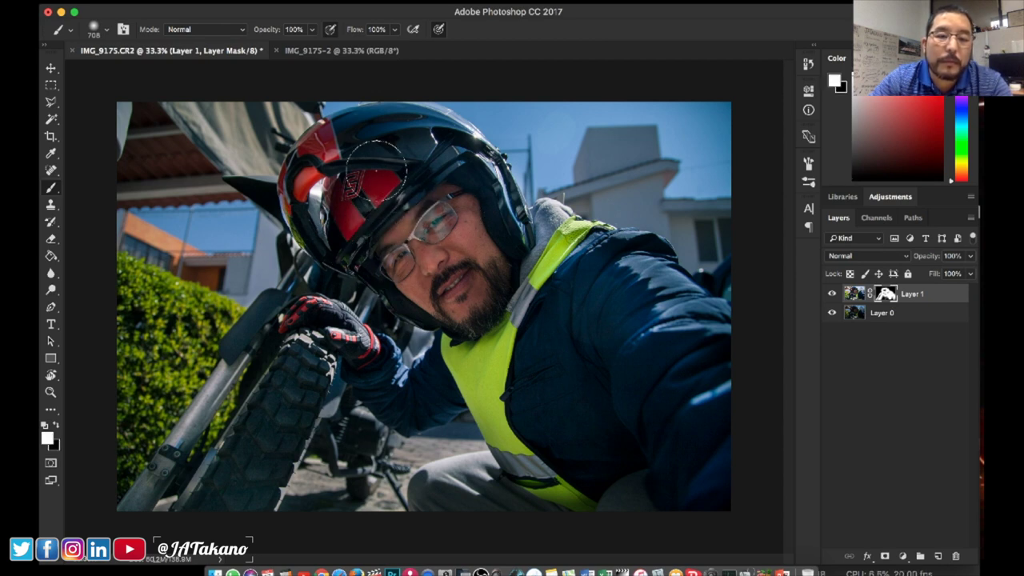
{"action": "mouse_move", "coordinate": [325, 164]}
{"action": "left_mouse_down"}
{"action": "mouse_move", "coordinate": [352, 144]}
{"action": "mouse_move", "coordinate": [408, 140]}
{"action": "mouse_move", "coordinate": [424, 156]}
{"action": "mouse_move", "coordinate": [347, 200]}
{"action": "left_mouse_up"}
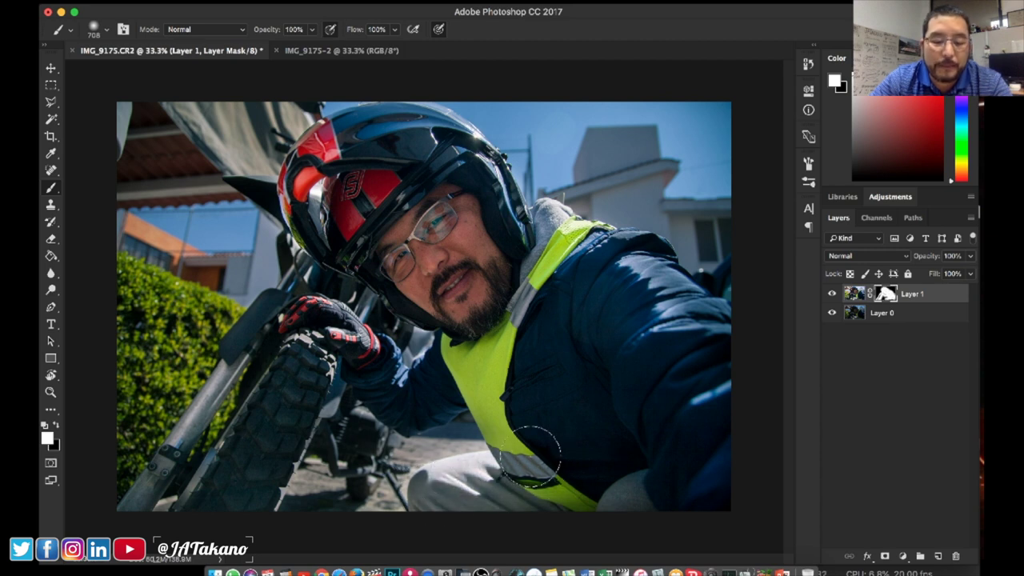
Set a 367 px black brush, then toggle Layer 1 to compare against the background.
{"action": "key", "text": "x"}
{"action": "mouse_move", "coordinate": [411, 469]}
{"action": "left_mouse_down"}
{"action": "mouse_move", "coordinate": [357, 470]}
{"action": "mouse_move", "coordinate": [408, 471]}
{"action": "left_mouse_up"}
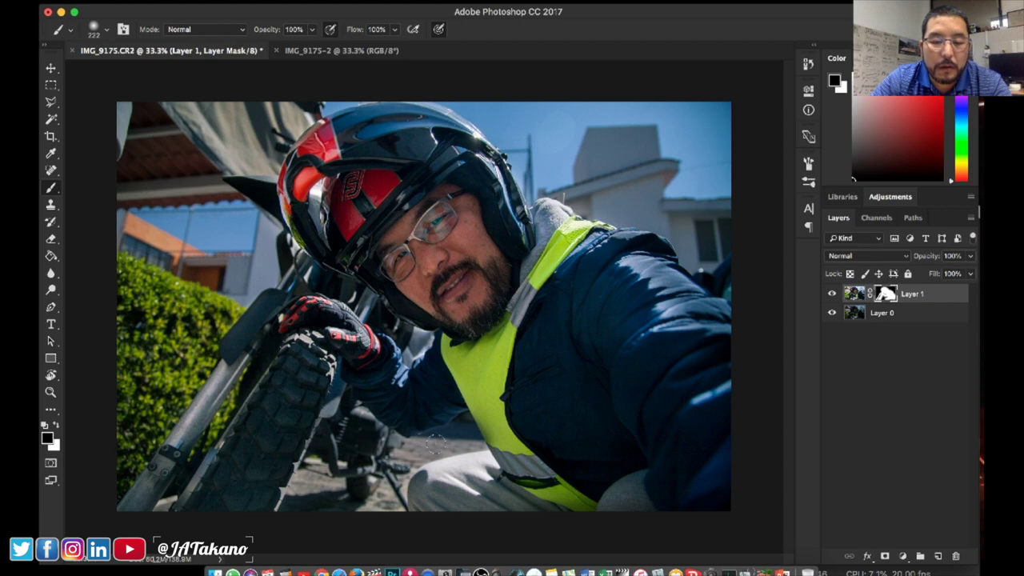
{"action": "key", "text": "x"}
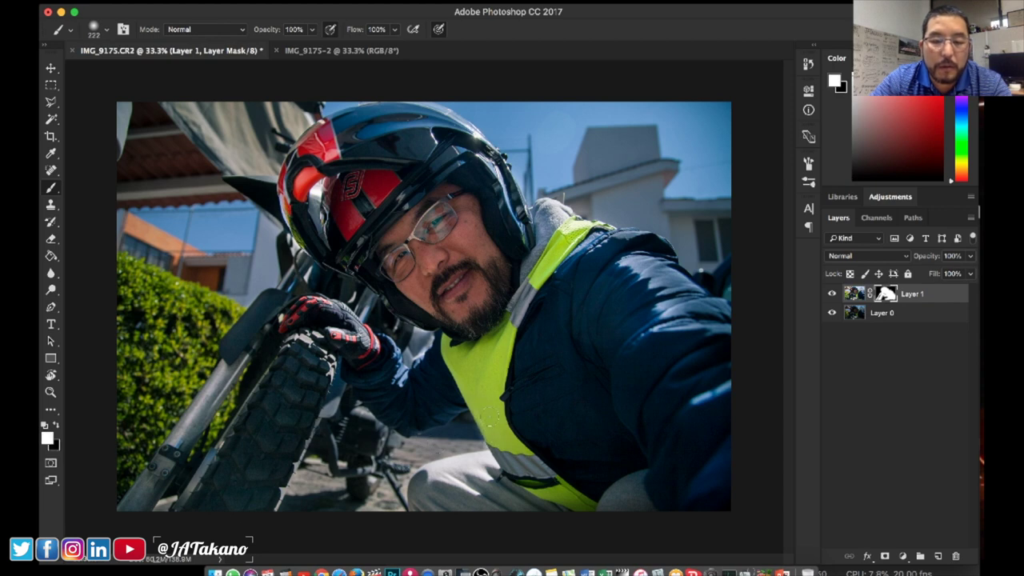
{"action": "left_click", "coordinate": [580, 189], "text": "ctrl+alt"}
{"action": "left_click_drag", "start_coordinate": [580, 189], "coordinate": [558, 167]}
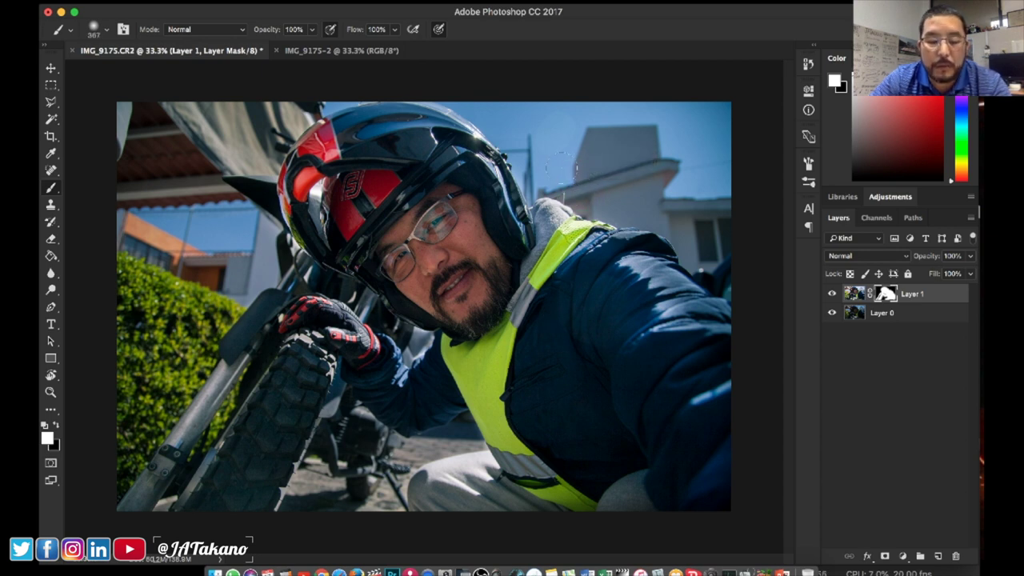
{"action": "key", "text": "x"}
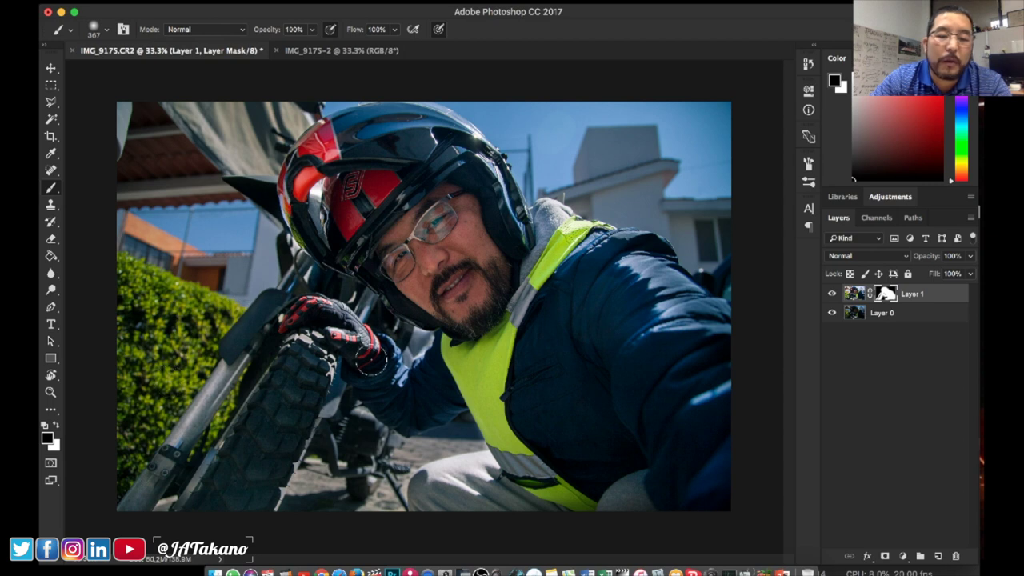
{"action": "left_click", "coordinate": [832, 294]}
{"action": "left_click", "coordinate": [832, 293]}
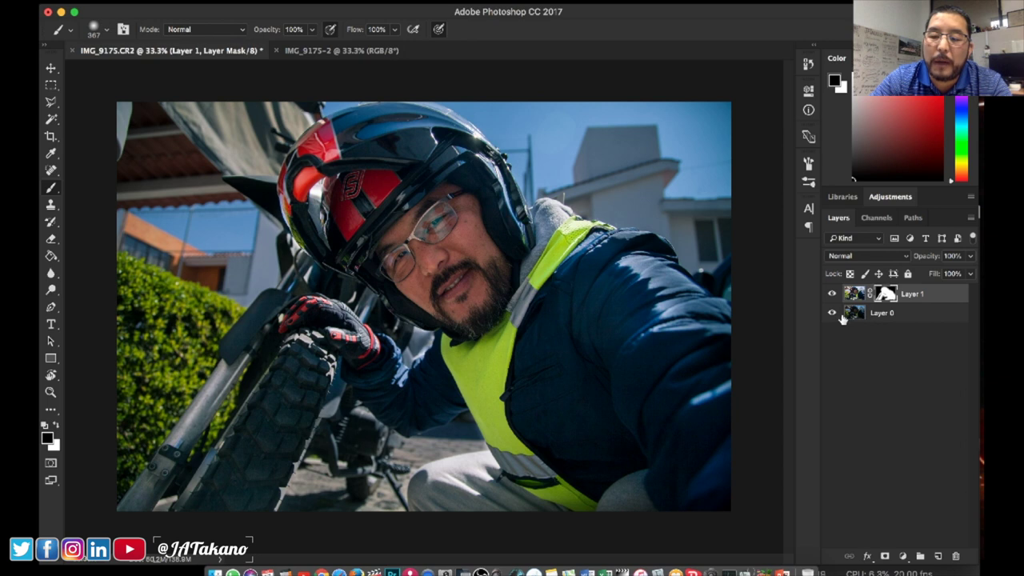
With Layer 0 hidden, paint the mask over the chin, then white over the jacket patch and sleeve.
{"action": "left_click", "coordinate": [832, 313]}
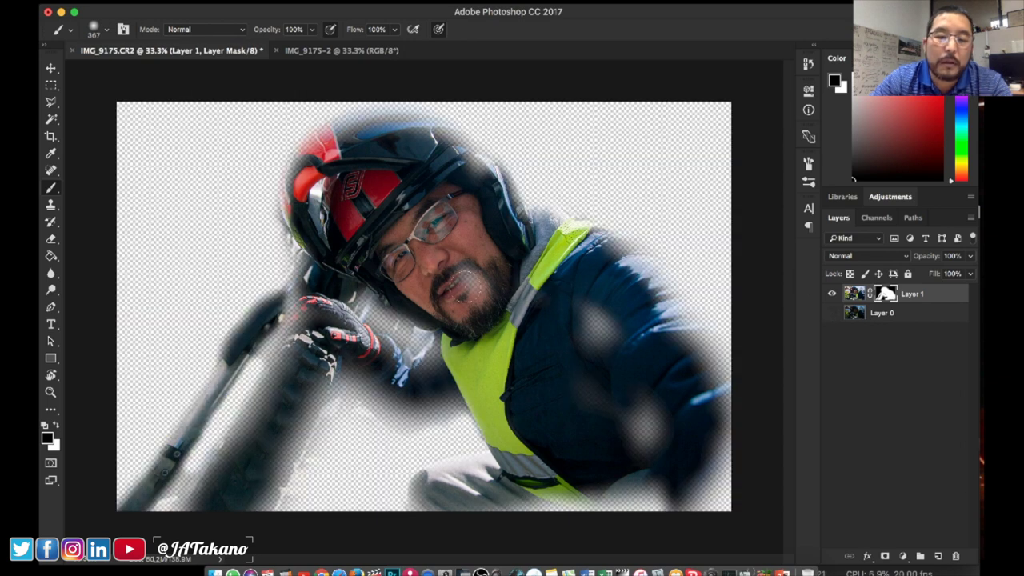
{"action": "mouse_move", "coordinate": [464, 284]}
{"action": "left_mouse_down"}
{"action": "mouse_move", "coordinate": [490, 297]}
{"action": "mouse_move", "coordinate": [462, 322]}
{"action": "left_mouse_up"}
{"action": "key", "text": "x"}
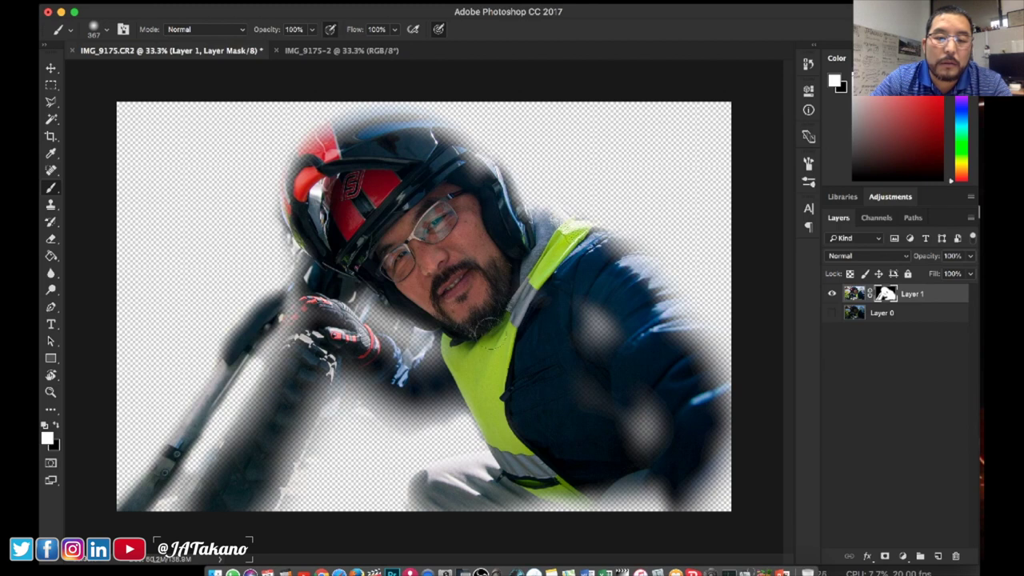
{"action": "mouse_move", "coordinate": [510, 354]}
{"action": "left_mouse_down"}
{"action": "mouse_move", "coordinate": [589, 328]}
{"action": "mouse_move", "coordinate": [609, 336]}
{"action": "mouse_move", "coordinate": [641, 405]}
{"action": "mouse_move", "coordinate": [622, 440]}
{"action": "mouse_move", "coordinate": [656, 425]}
{"action": "mouse_move", "coordinate": [599, 398]}
{"action": "mouse_move", "coordinate": [583, 365]}
{"action": "left_mouse_up"}
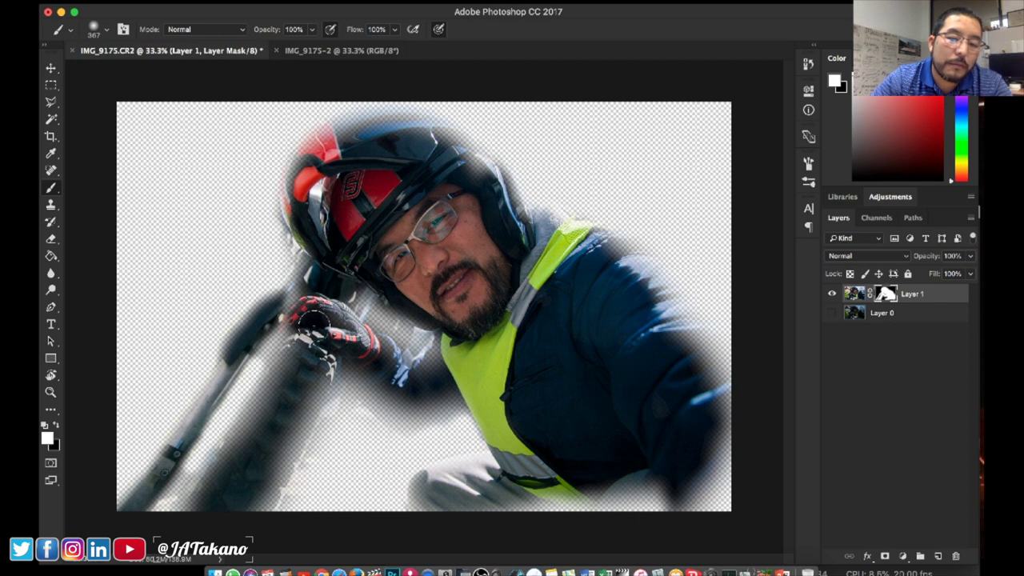
{"action": "left_click_drag", "start_coordinate": [354, 345], "coordinate": [429, 397]}
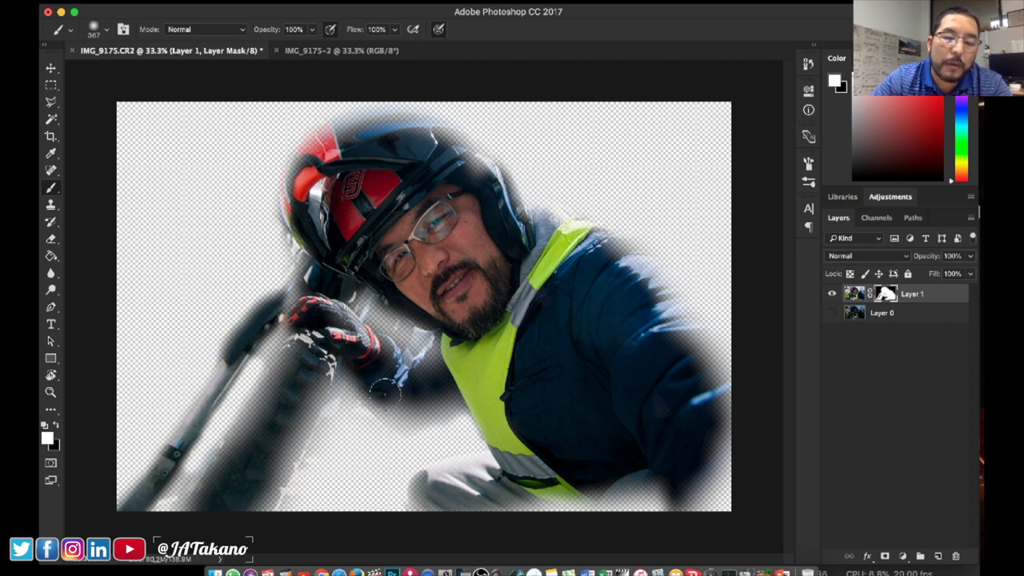
{"action": "left_click", "coordinate": [832, 313]}
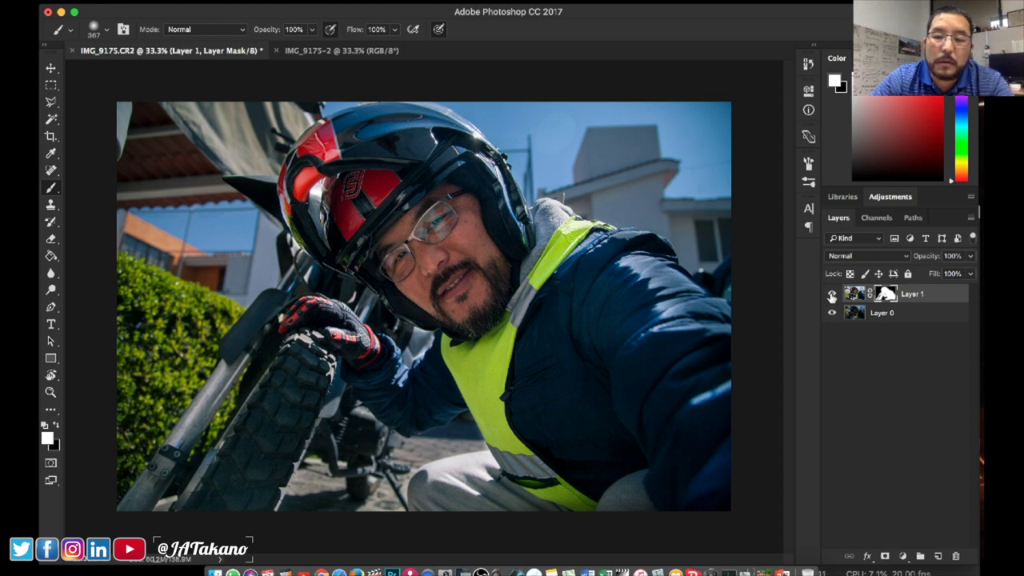
Toggle Layer 1 on and off repeatedly to compare before and after.
{"action": "left_click", "coordinate": [832, 295]}
{"action": "left_click", "coordinate": [832, 295]}
{"action": "left_click", "coordinate": [832, 296]}
{"action": "left_click", "coordinate": [832, 295]}
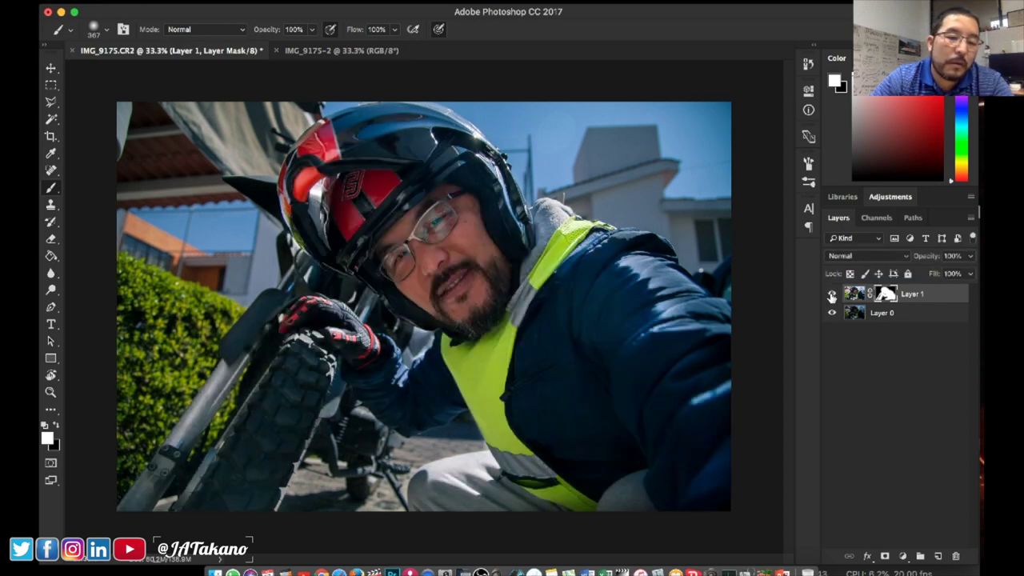
{"action": "left_click", "coordinate": [833, 296]}
{"action": "left_click", "coordinate": [833, 295]}
{"action": "left_click", "coordinate": [832, 296]}
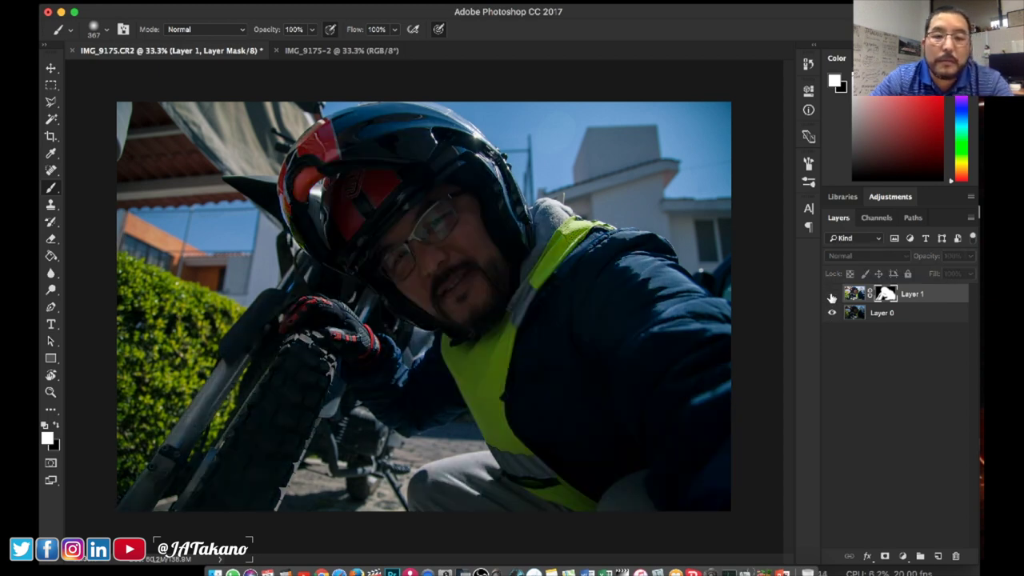
{"action": "left_click", "coordinate": [832, 295]}
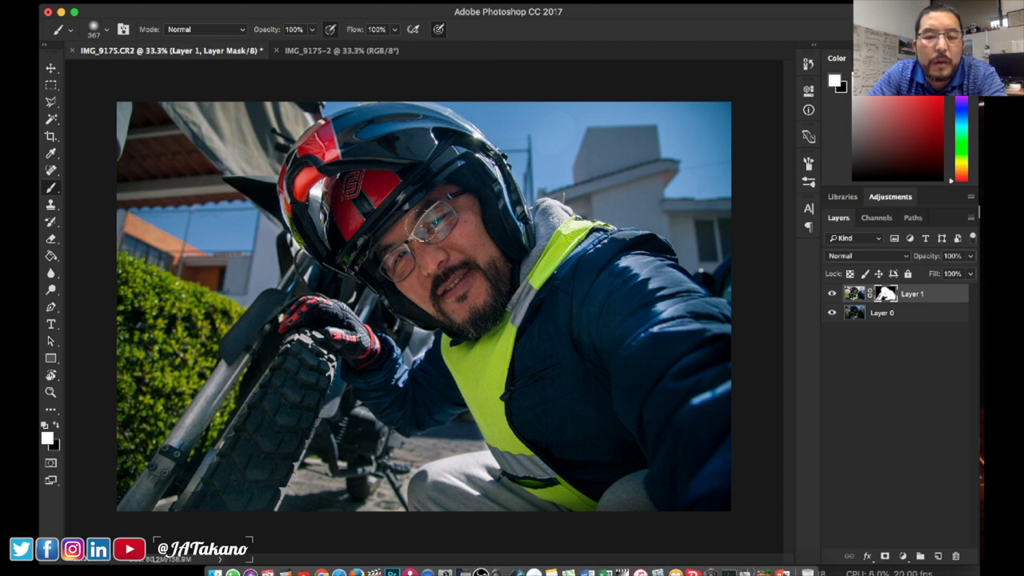
{"action": "mouse_move", "coordinate": [188, 4]}
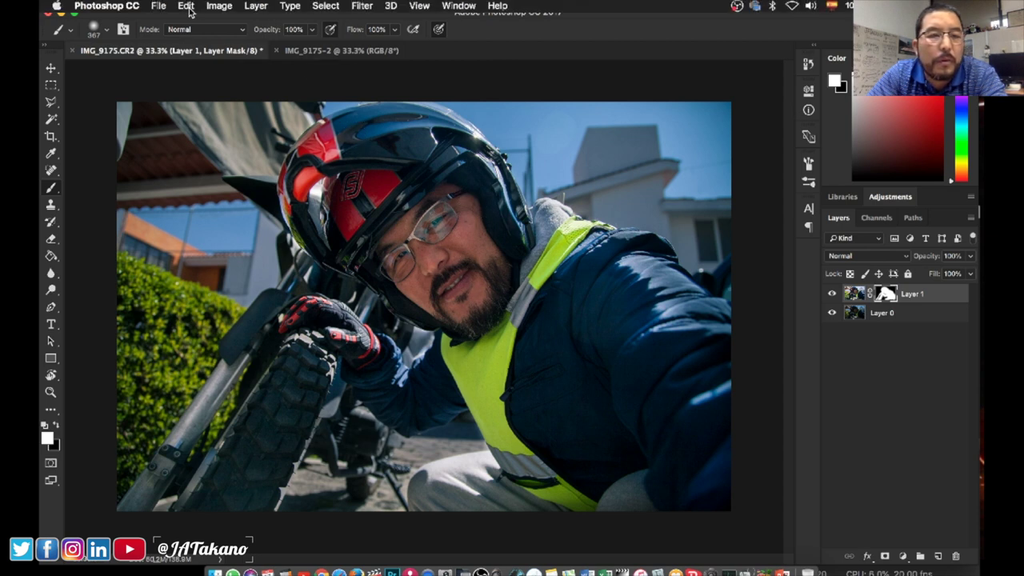
Set the canvas height to 3000 pixels via Canvas Size, keeping 5616 px width, and accept clipping.
{"action": "left_click", "coordinate": [216, 8]}
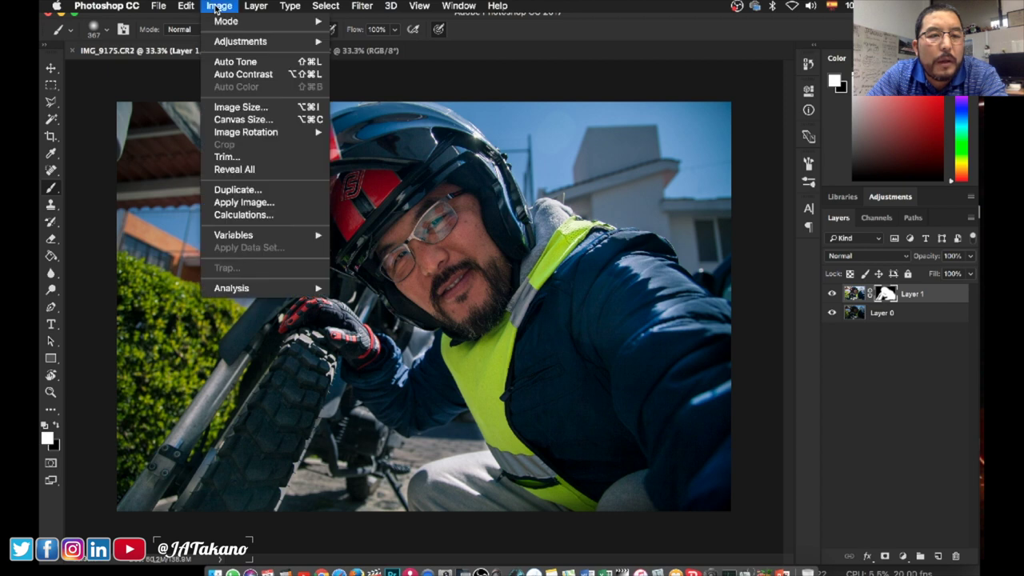
{"action": "left_click", "coordinate": [243, 119]}
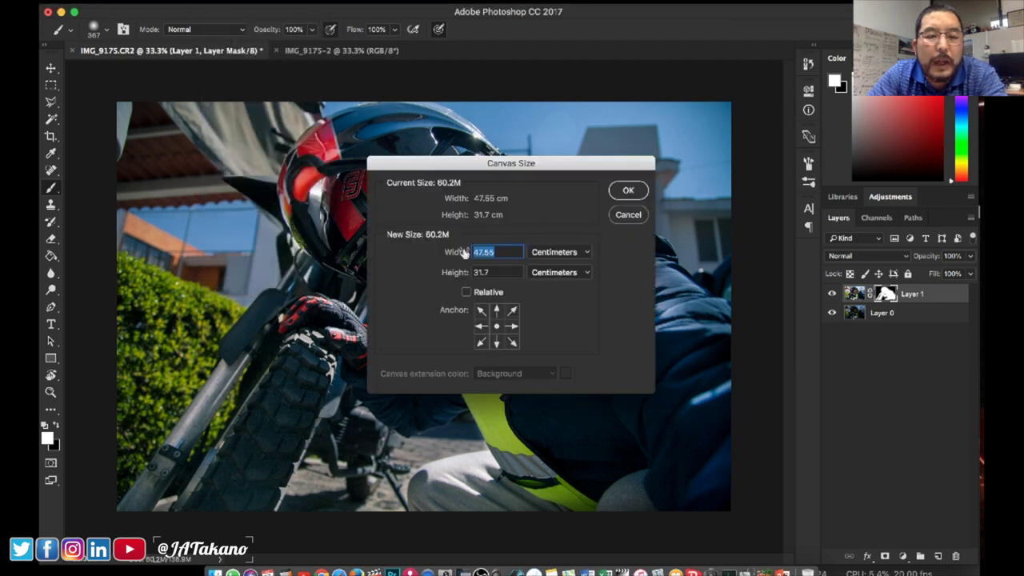
{"action": "left_click", "coordinate": [560, 252]}
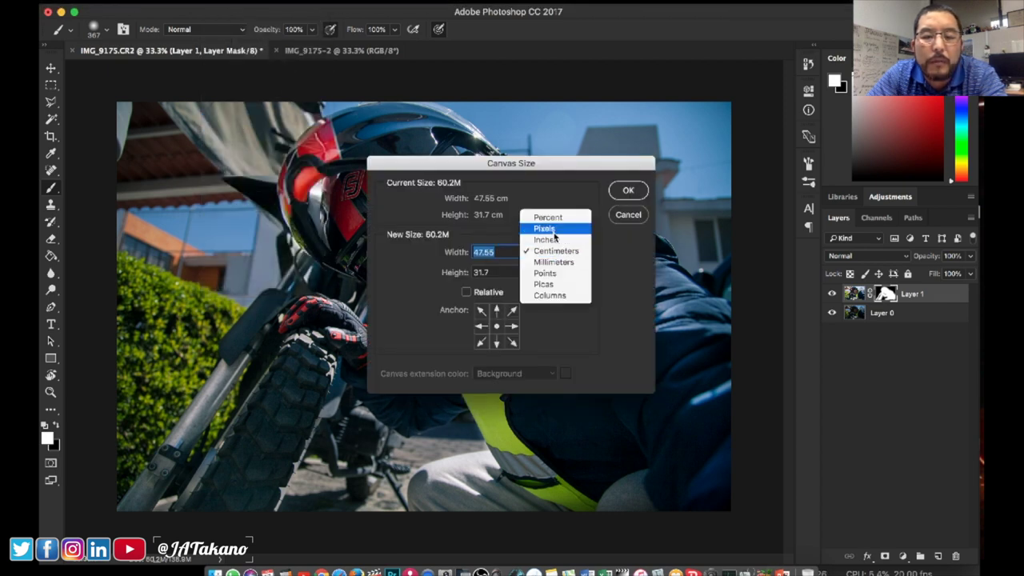
{"action": "left_click", "coordinate": [560, 227]}
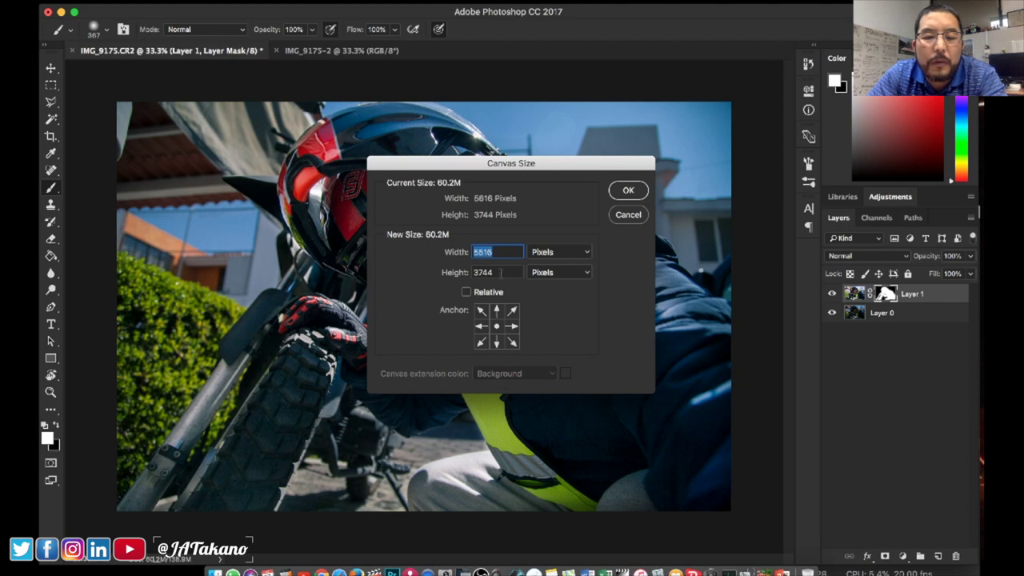
{"action": "key", "text": "Tab"}
{"action": "type", "text": "3000"}
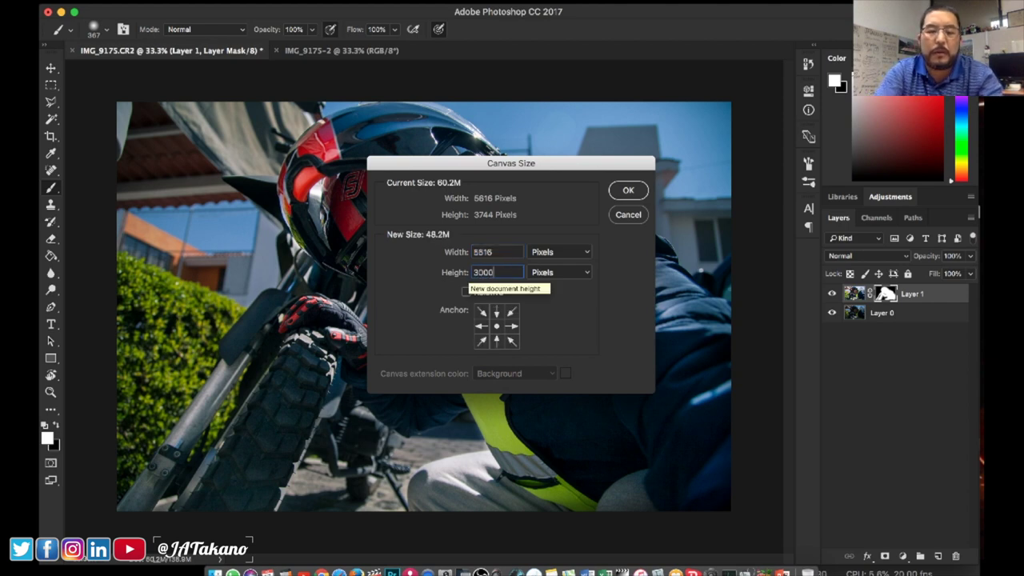
{"action": "left_click", "coordinate": [628, 191]}
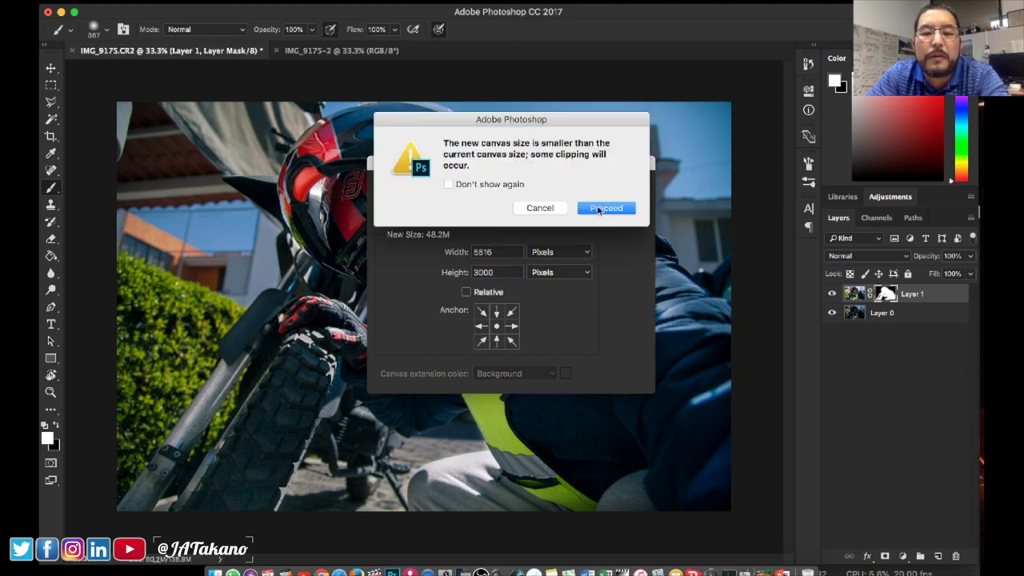
{"action": "left_click", "coordinate": [606, 208]}
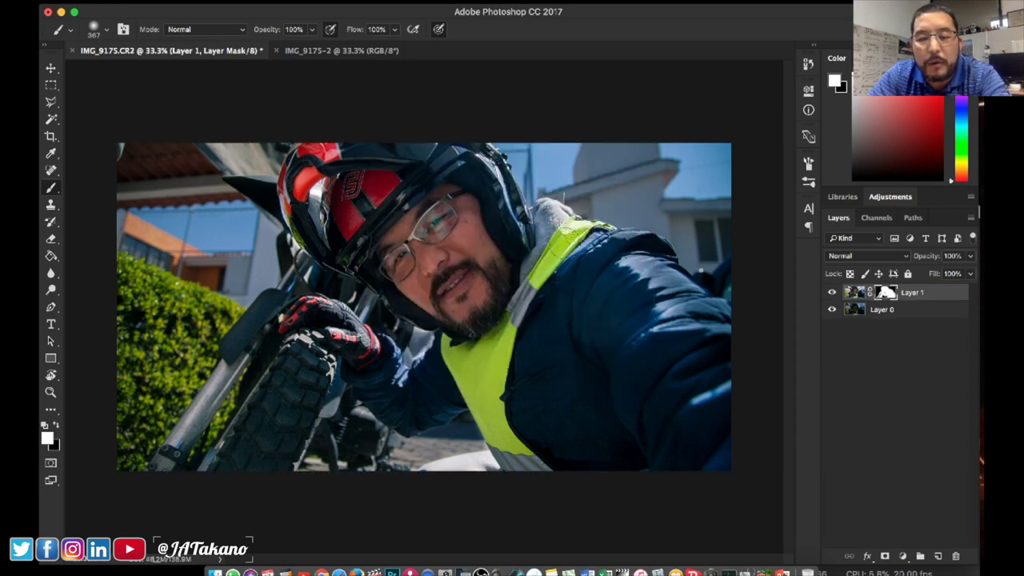
Select Layer 0 and nudge the photo vertically with the Move tool to fit the shortened frame.
{"action": "left_click", "coordinate": [911, 310]}
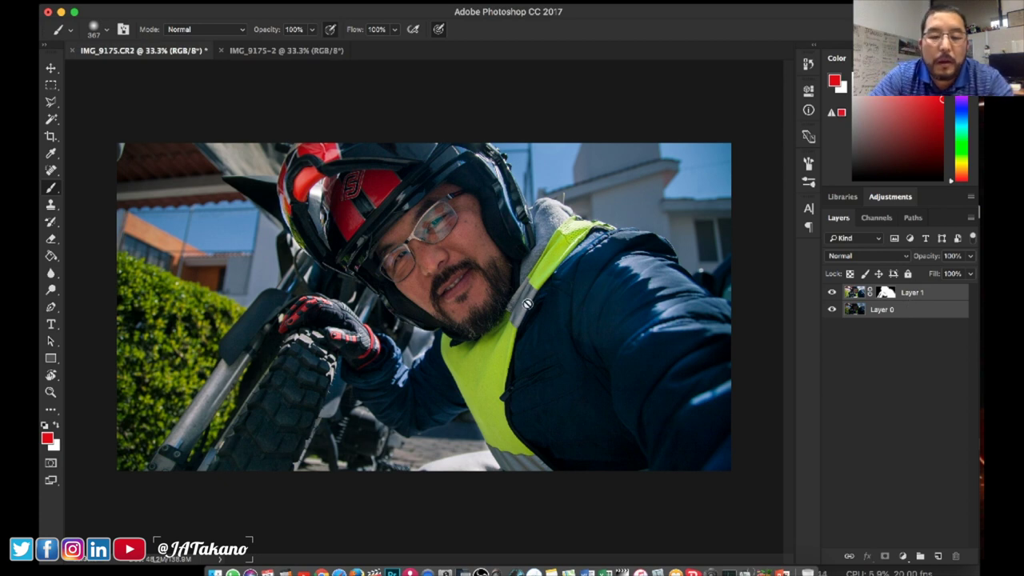
{"action": "key", "text": "v"}
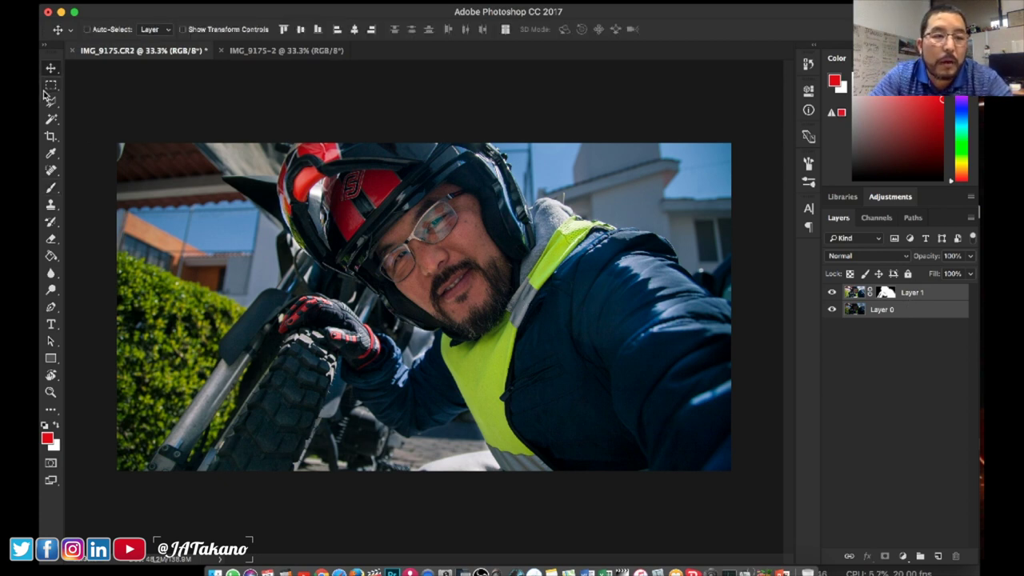
{"action": "mouse_move", "coordinate": [414, 293]}
{"action": "left_mouse_down"}
{"action": "mouse_move", "coordinate": [409, 277]}
{"action": "mouse_move", "coordinate": [411, 299]}
{"action": "left_mouse_up"}
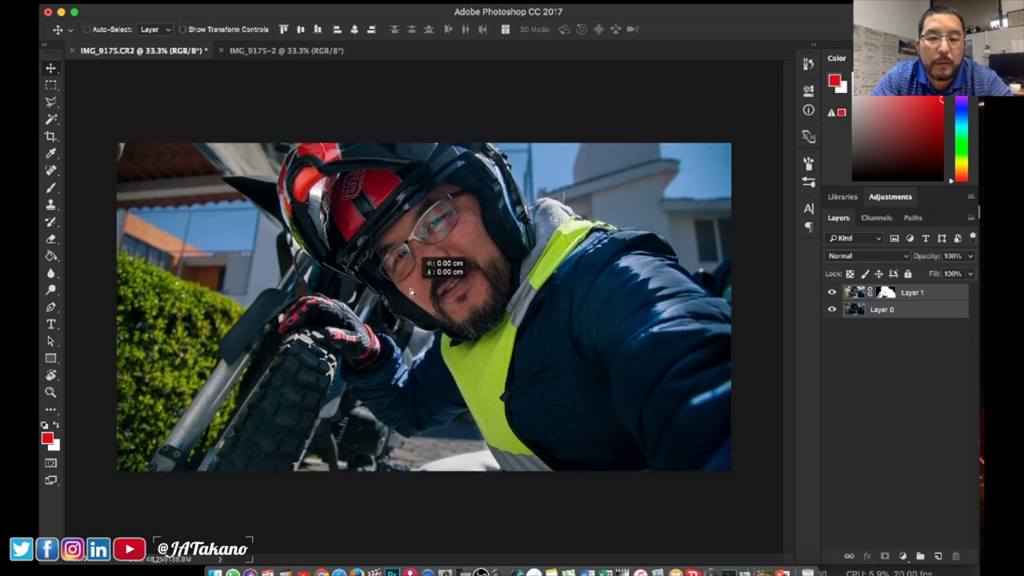
{"action": "left_click_drag", "start_coordinate": [411, 300], "coordinate": [416, 304]}
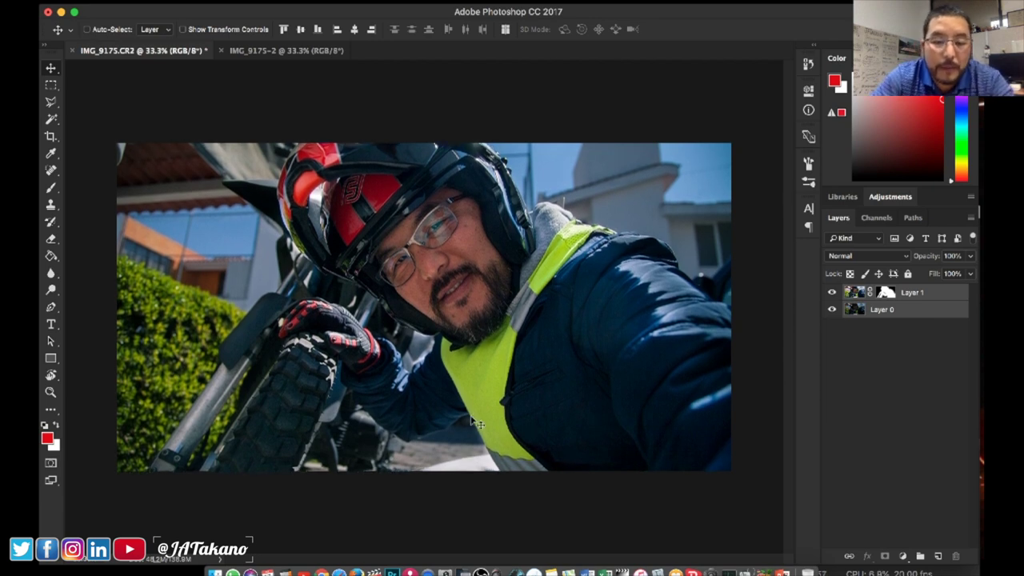
{"action": "left_click_drag", "start_coordinate": [472, 424], "coordinate": [474, 432]}
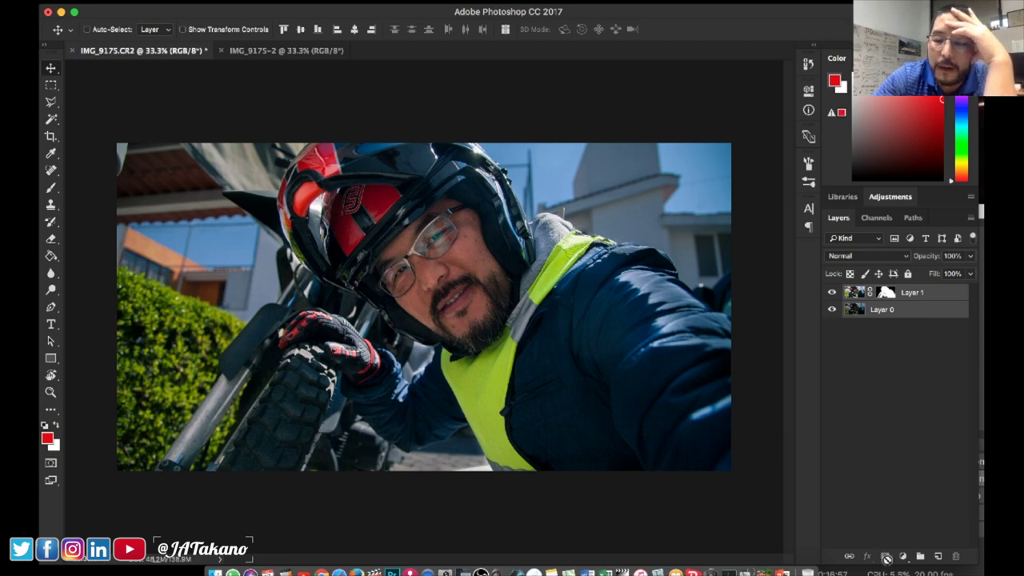
{"action": "key", "text": "ctrl+Up"}
Drag Flare1.jpg from the Finder 'flare' search onto the Photoshop canvas as a new layer.
{"action": "left_click", "coordinate": [244, 132]}
{"action": "left_click", "coordinate": [244, 128]}
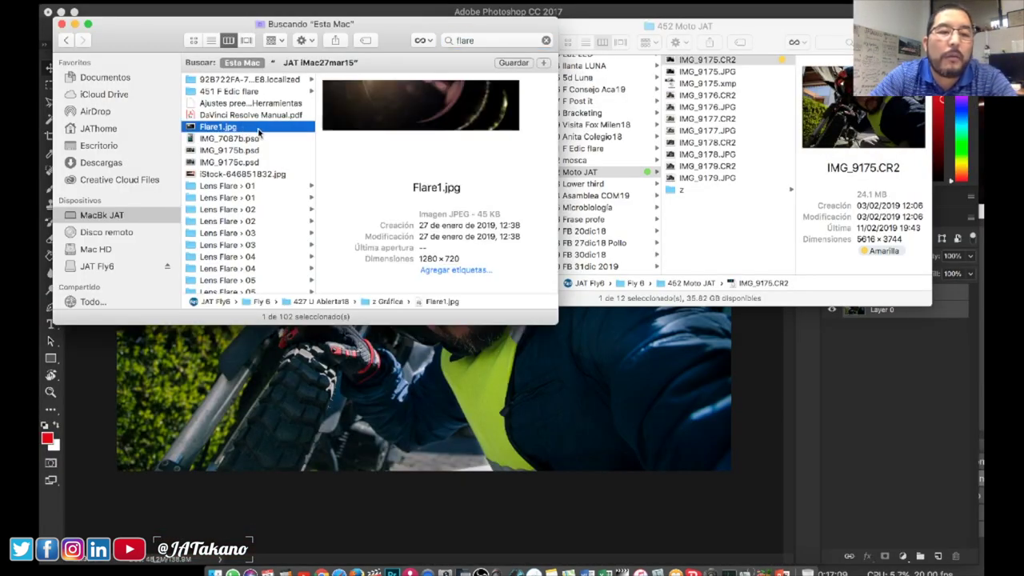
{"action": "left_click", "coordinate": [216, 130]}
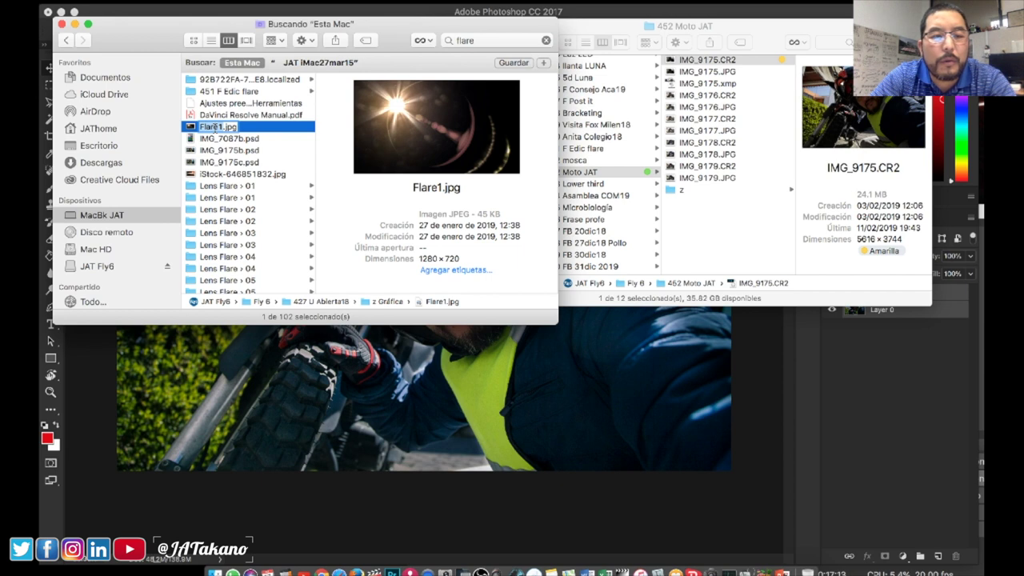
{"action": "left_click", "coordinate": [191, 130]}
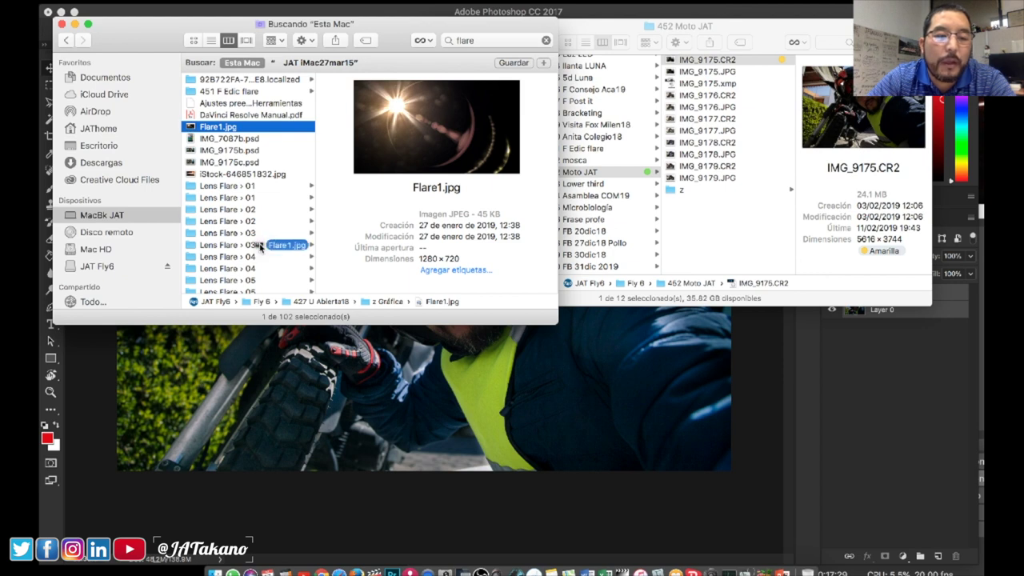
{"action": "left_click_drag", "start_coordinate": [190, 128], "coordinate": [317, 389]}
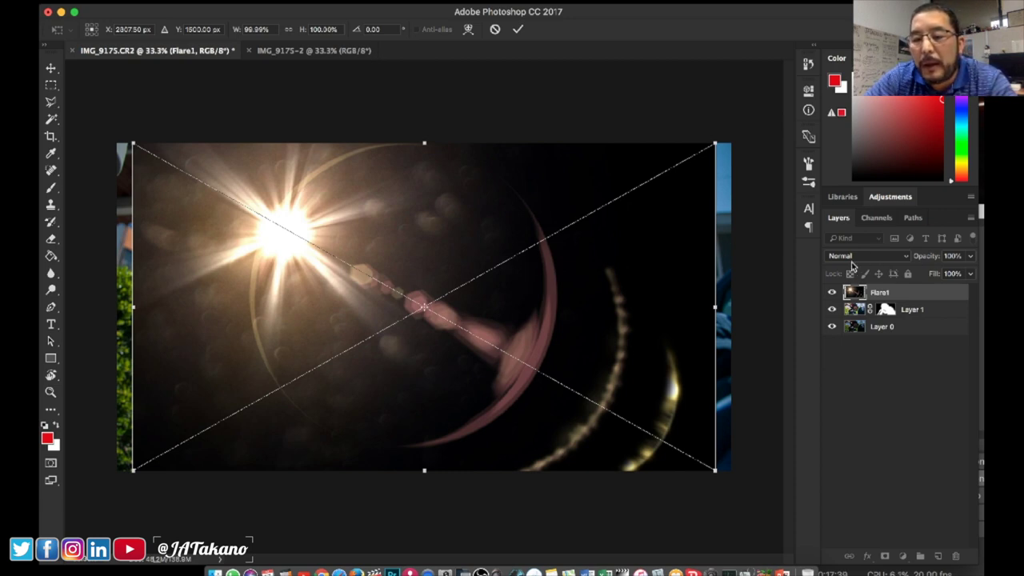
Set Flare1 to Screen blend mode, rotate it about 89° and enlarge it to 119.5%.
{"action": "left_click", "coordinate": [876, 260]}
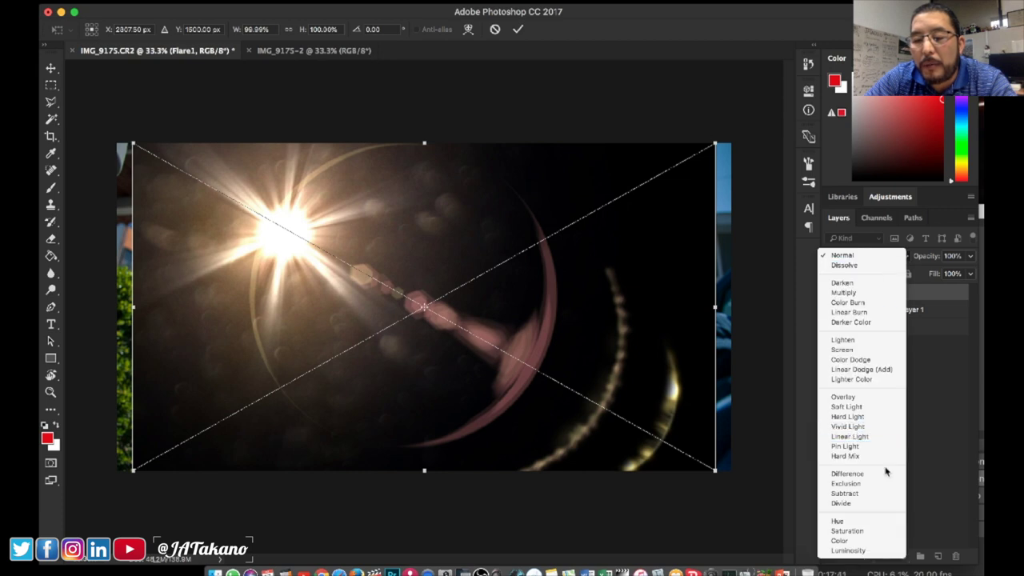
{"action": "left_click", "coordinate": [850, 350]}
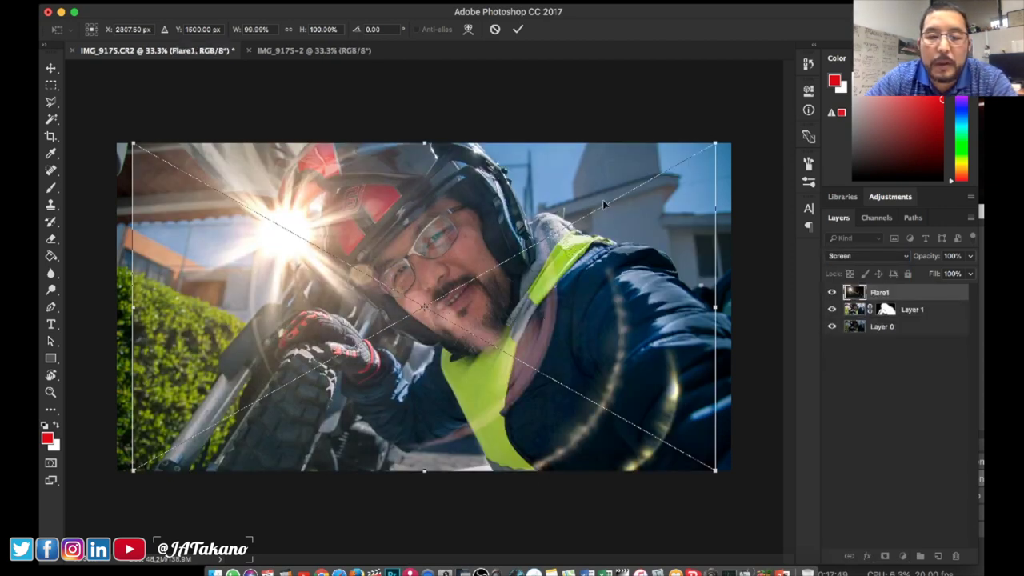
{"action": "left_click_drag", "start_coordinate": [739, 121], "coordinate": [761, 283]}
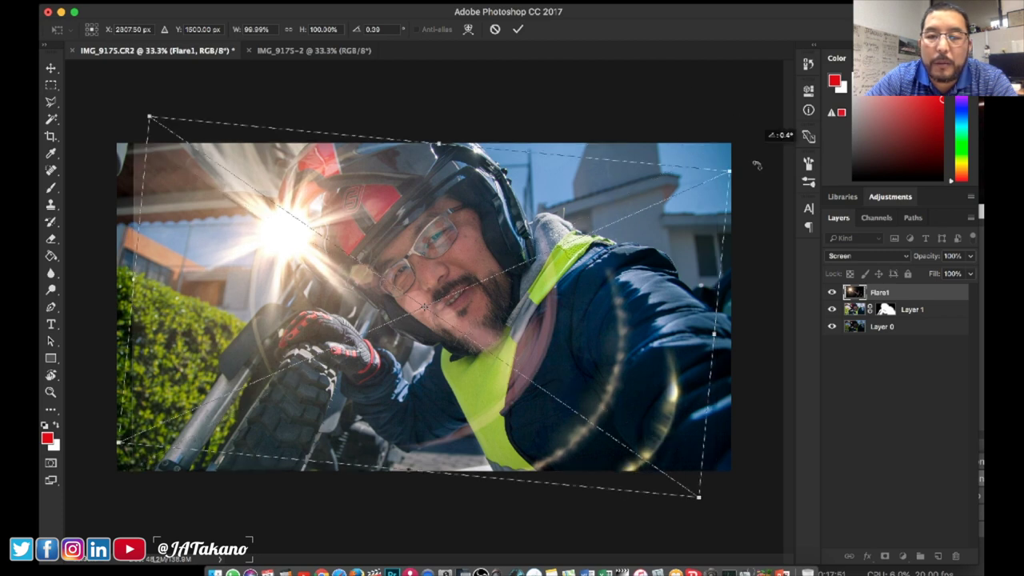
{"action": "mouse_move", "coordinate": [764, 371]}
{"action": "left_mouse_down"}
{"action": "mouse_move", "coordinate": [727, 494]}
{"action": "mouse_move", "coordinate": [664, 520]}
{"action": "left_mouse_up"}
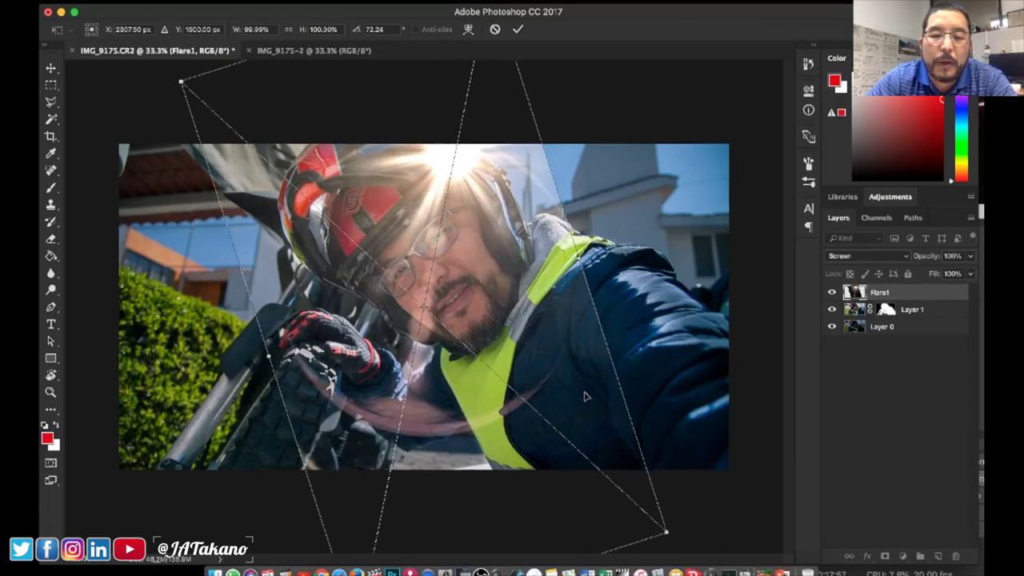
{"action": "key", "text": "super+minus"}
{"action": "key", "text": "super+minus"}
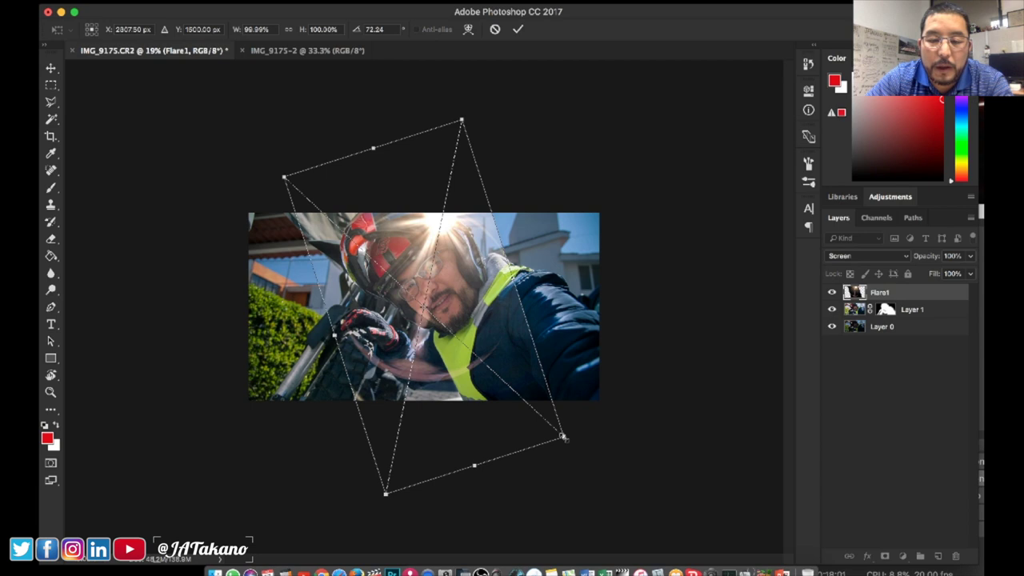
{"action": "mouse_move", "coordinate": [562, 436]}
{"action": "left_mouse_down"}
{"action": "mouse_move", "coordinate": [626, 488]}
{"action": "mouse_move", "coordinate": [617, 485]}
{"action": "left_mouse_up"}
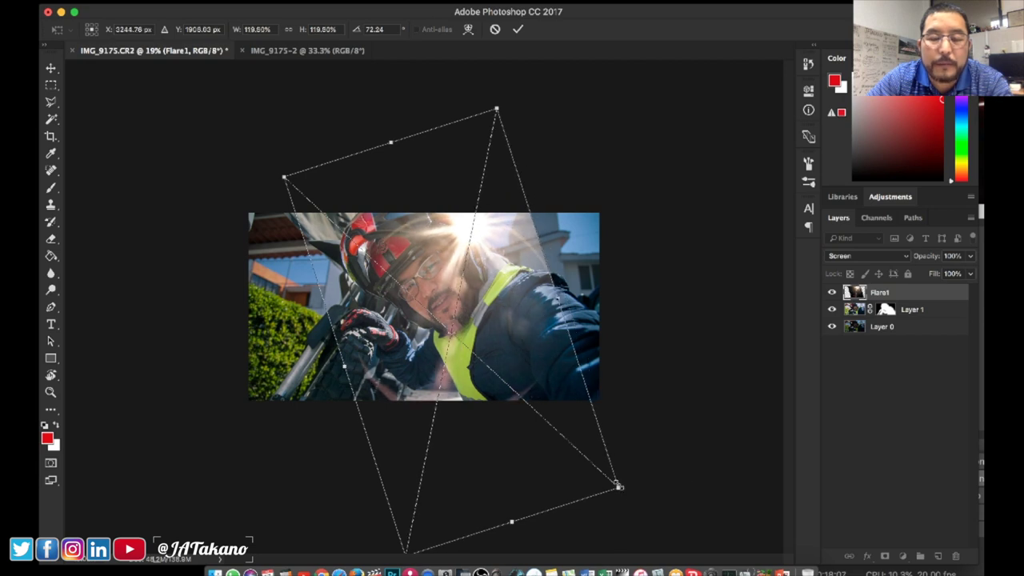
{"action": "mouse_move", "coordinate": [581, 62]}
{"action": "left_mouse_down"}
{"action": "mouse_move", "coordinate": [587, 114]}
{"action": "mouse_move", "coordinate": [622, 156]}
{"action": "left_mouse_up"}
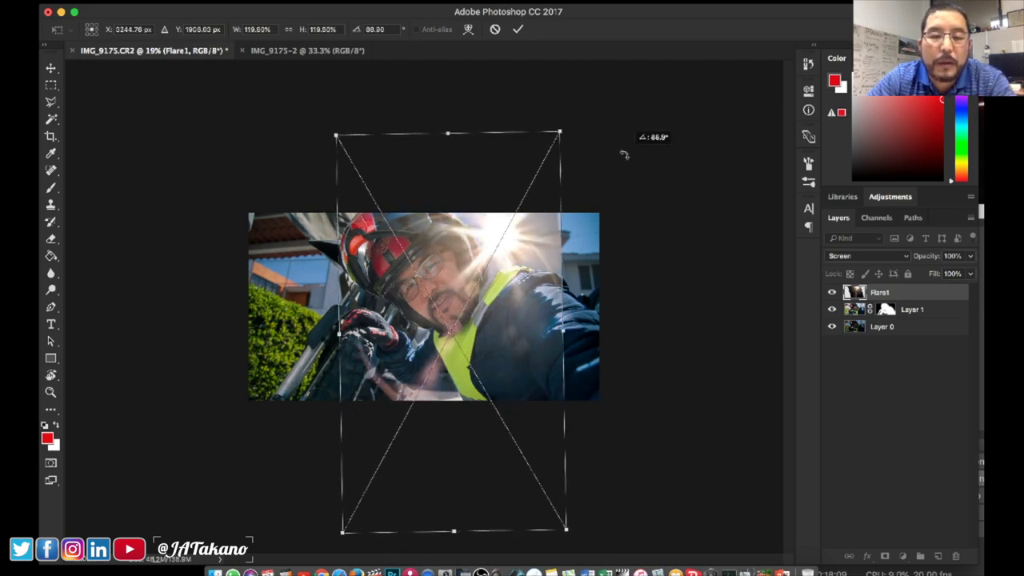
Commit the flare transform, compare with it hidden, then move it up-left above the helmet.
{"action": "key", "text": "Return"}
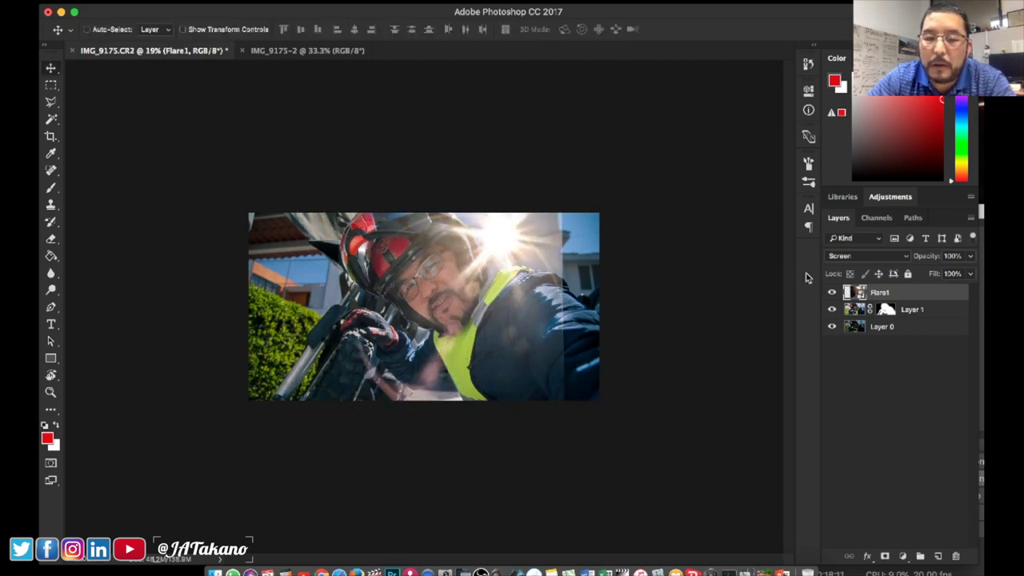
{"action": "left_click", "coordinate": [833, 294]}
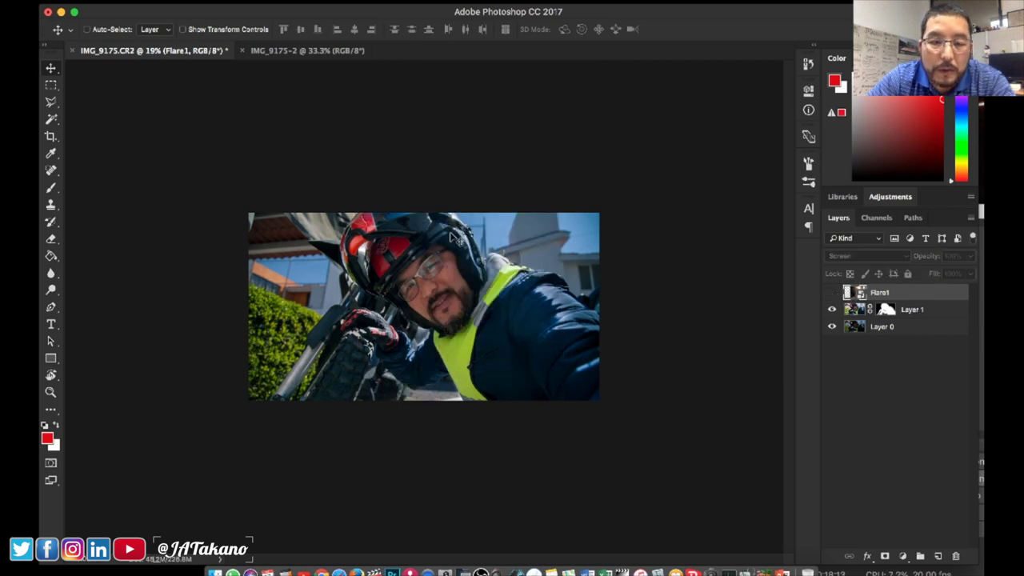
{"action": "key", "text": "super+0"}
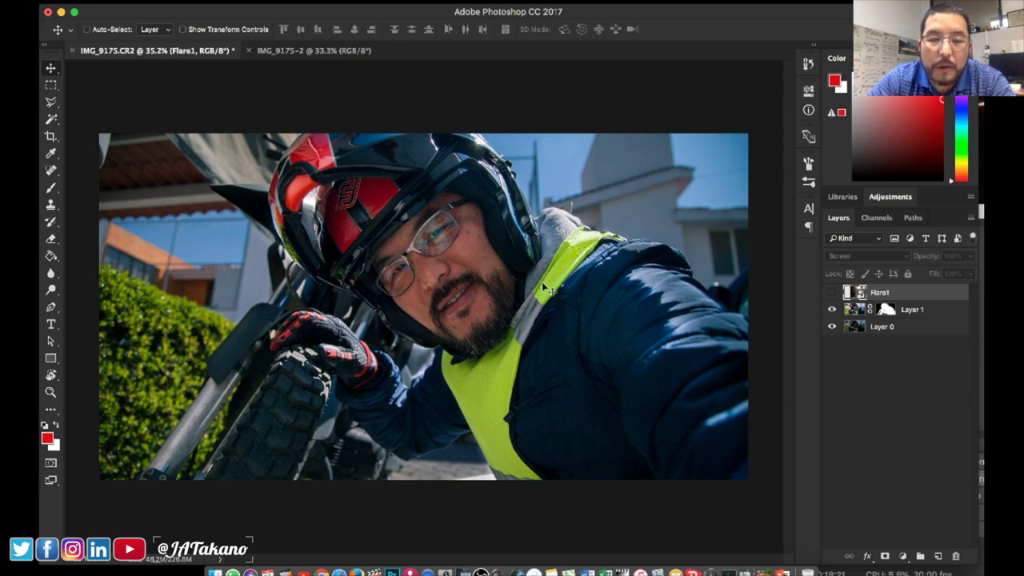
{"action": "left_click", "coordinate": [832, 293]}
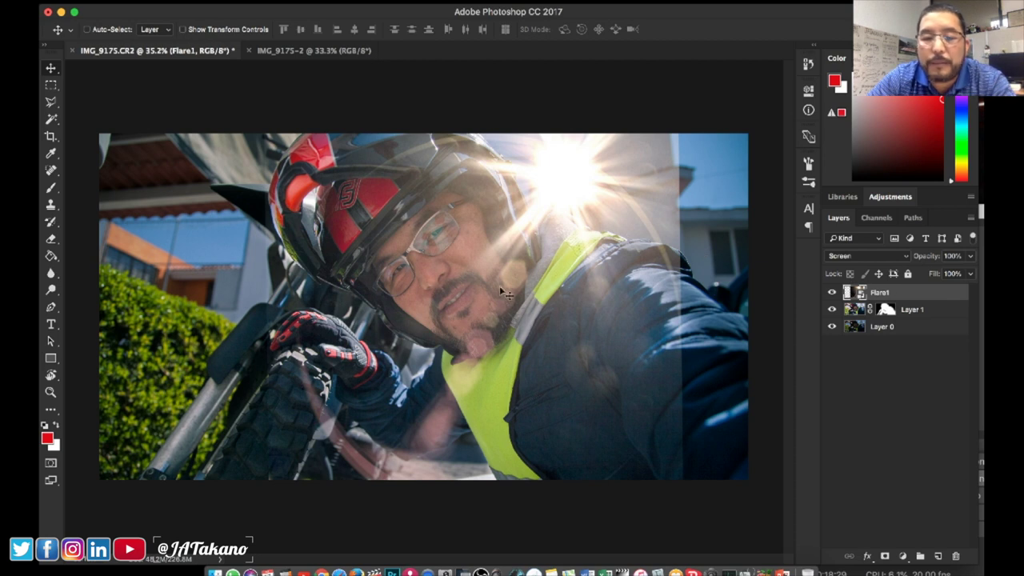
{"action": "left_click_drag", "start_coordinate": [528, 297], "coordinate": [491, 275]}
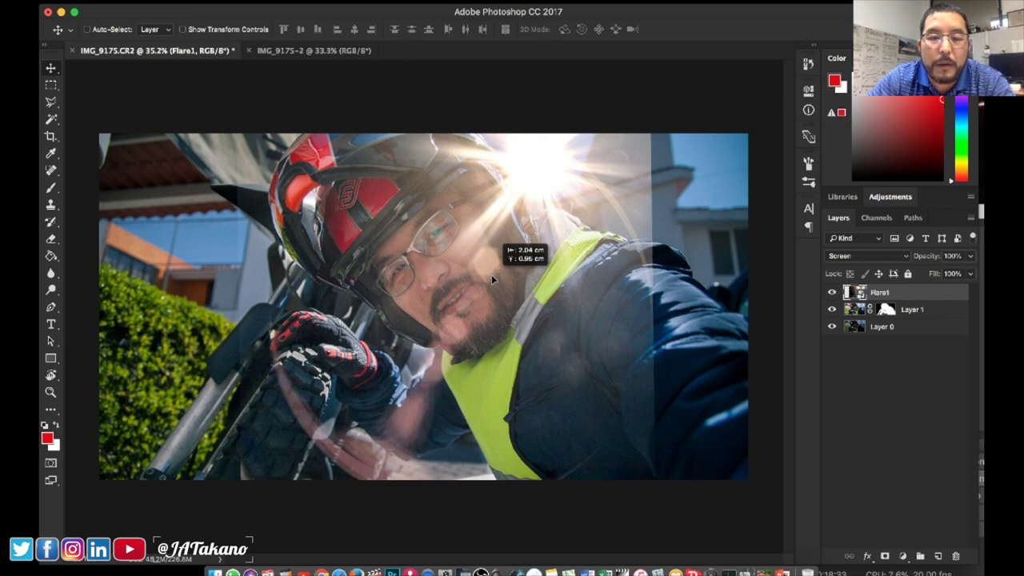
{"action": "scroll", "coordinate": [525, 293], "scroll_direction": "down", "scroll_amount": 3}
{"action": "scroll", "coordinate": [526, 293], "scroll_direction": "down", "scroll_amount": 2}
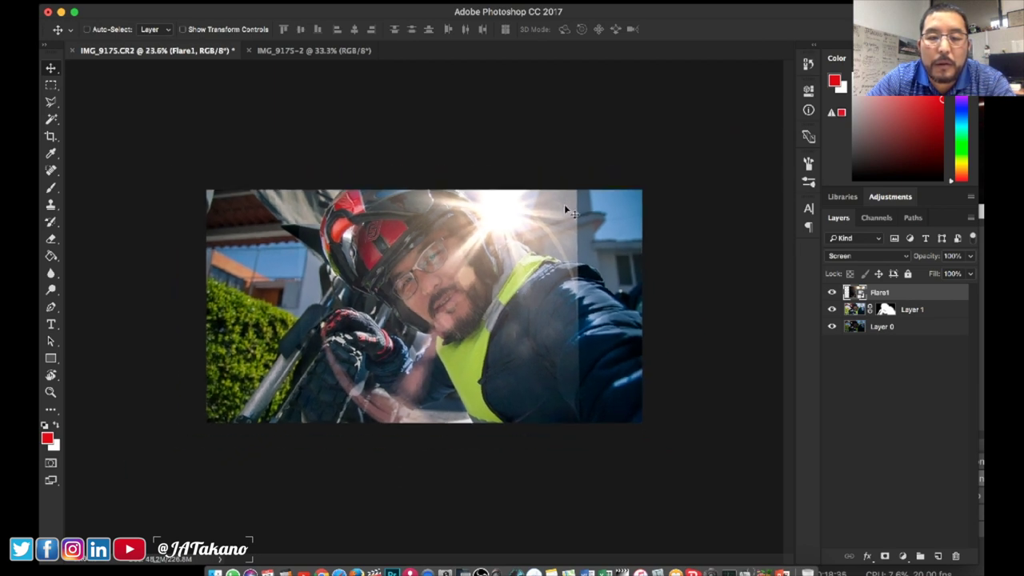
Re-transform the flare with slight rotation, shrink and repositioning, then hide Flare1 to compare.
{"action": "key", "text": "ctrl+t"}
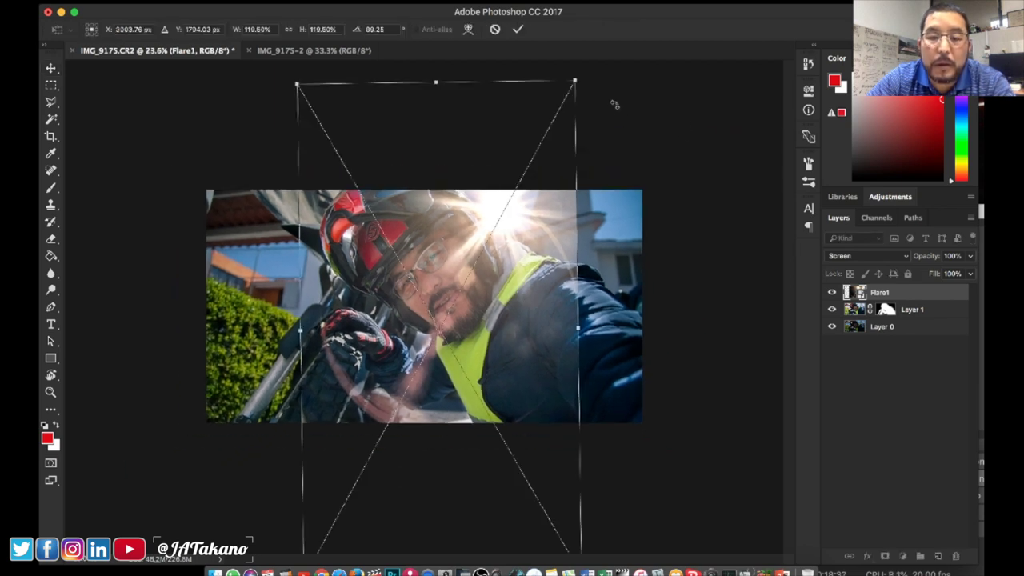
{"action": "left_click_drag", "start_coordinate": [619, 86], "coordinate": [644, 99]}
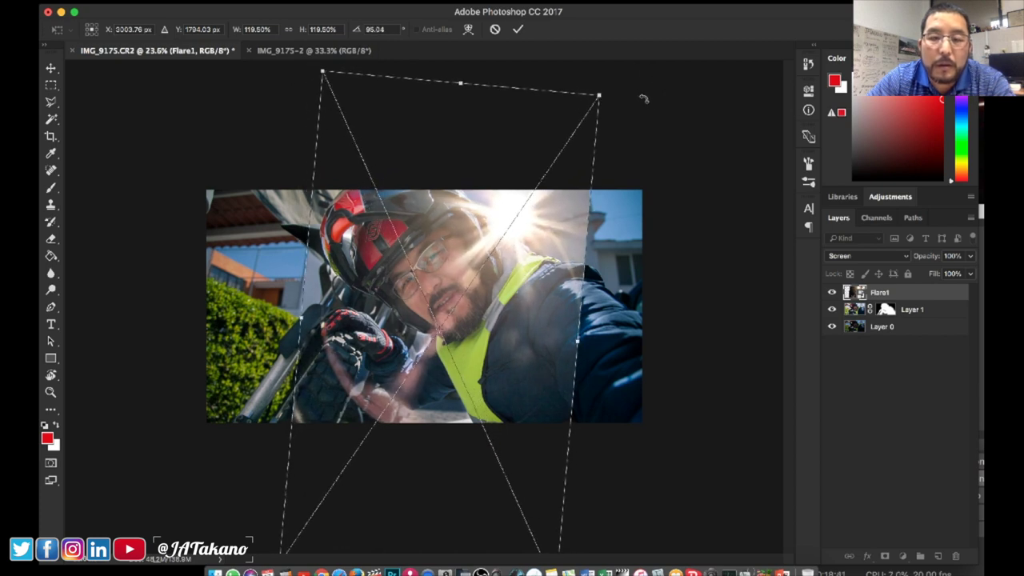
{"action": "left_click_drag", "start_coordinate": [439, 262], "coordinate": [424, 260]}
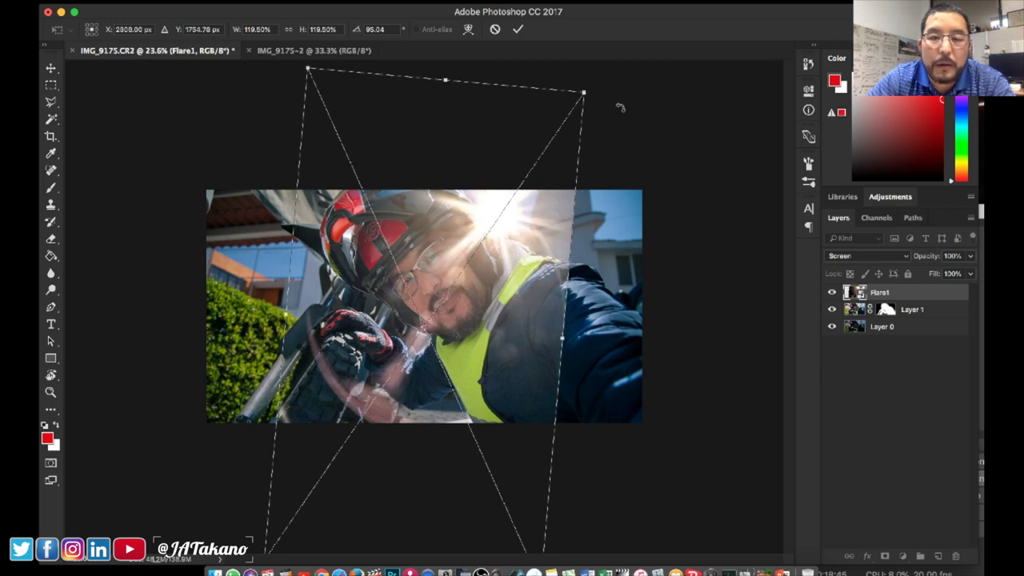
{"action": "left_click_drag", "start_coordinate": [585, 94], "coordinate": [601, 81]}
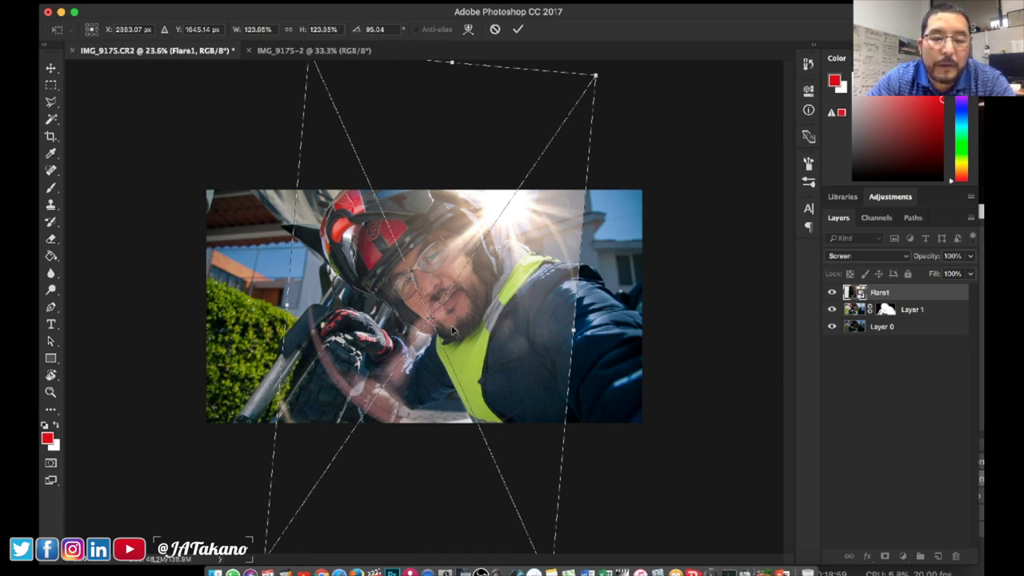
{"action": "left_click_drag", "start_coordinate": [470, 330], "coordinate": [472, 317]}
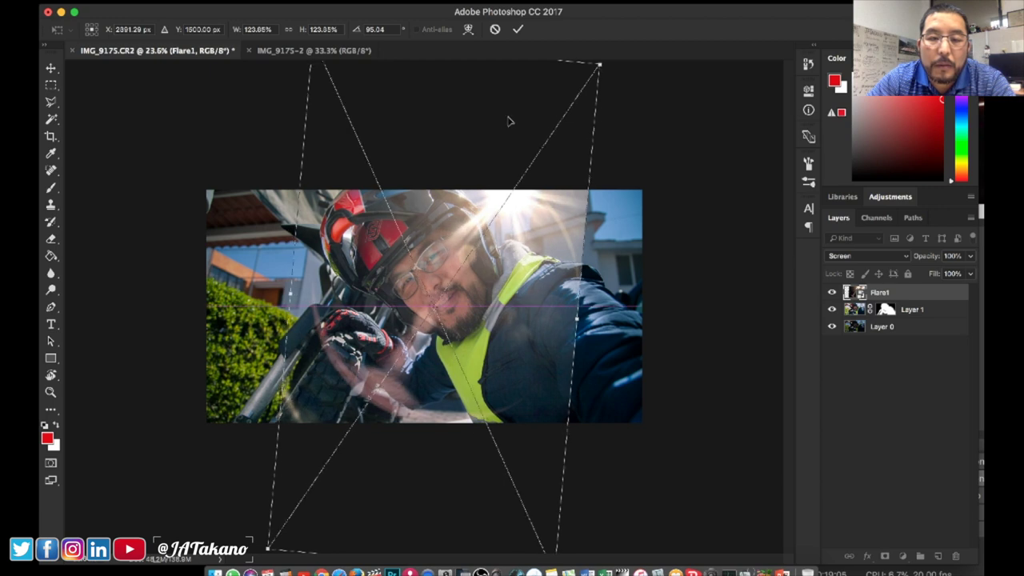
{"action": "left_click_drag", "start_coordinate": [508, 120], "coordinate": [521, 121]}
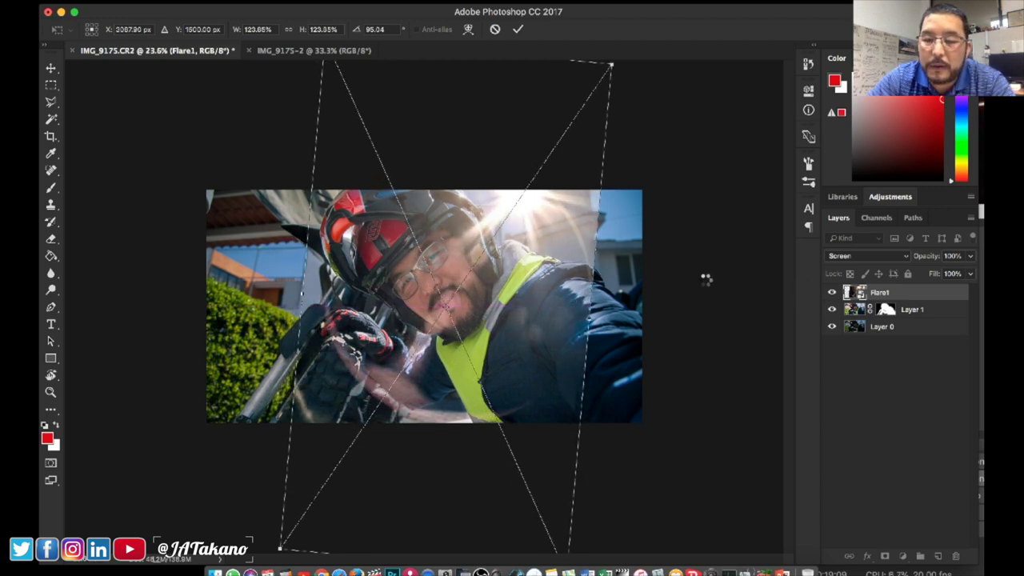
{"action": "key", "text": "Return"}
{"action": "left_click", "coordinate": [832, 293]}
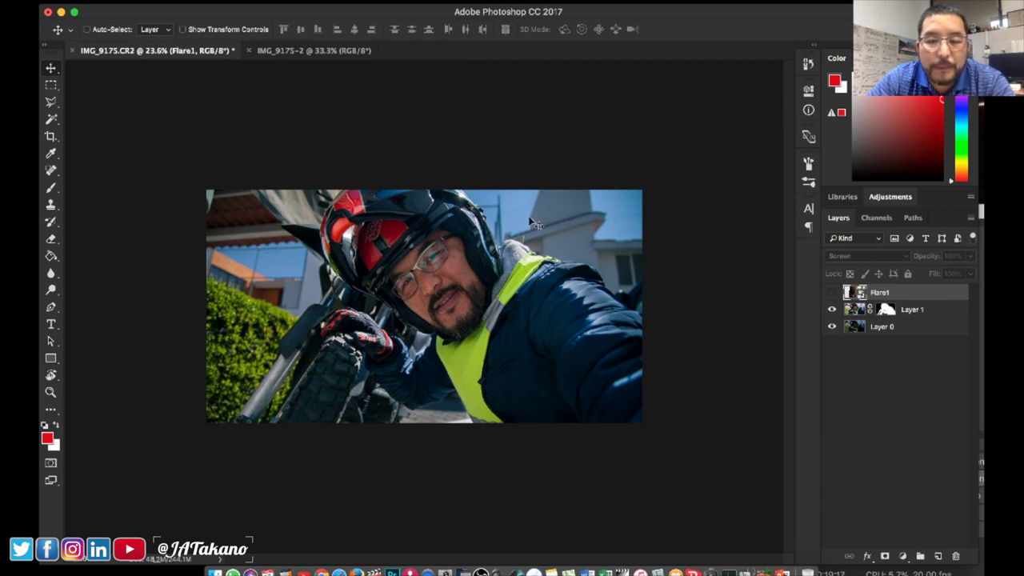
Show Flare1 again and enlarge it to 127.84% at about 95° rotation.
{"action": "left_click", "coordinate": [832, 293]}
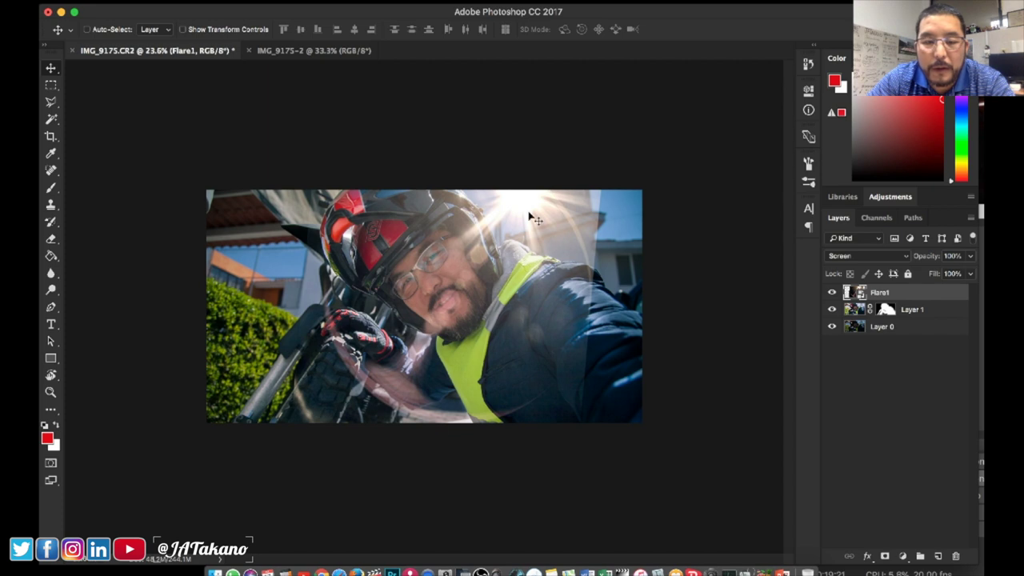
{"action": "key", "text": "ctrl+t"}
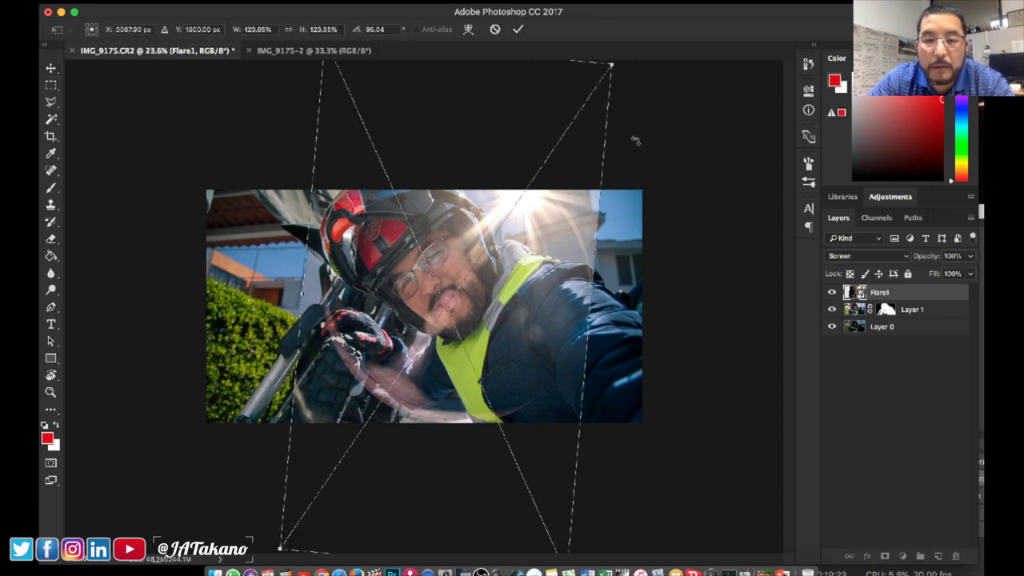
{"action": "key", "text": "ctrl+0"}
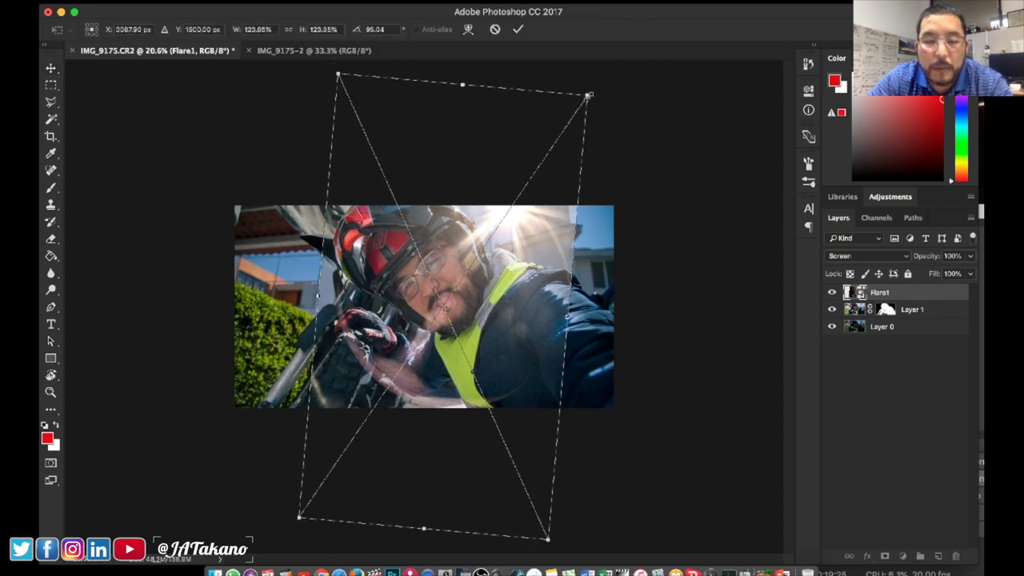
{"action": "left_click_drag", "start_coordinate": [589, 95], "coordinate": [605, 88]}
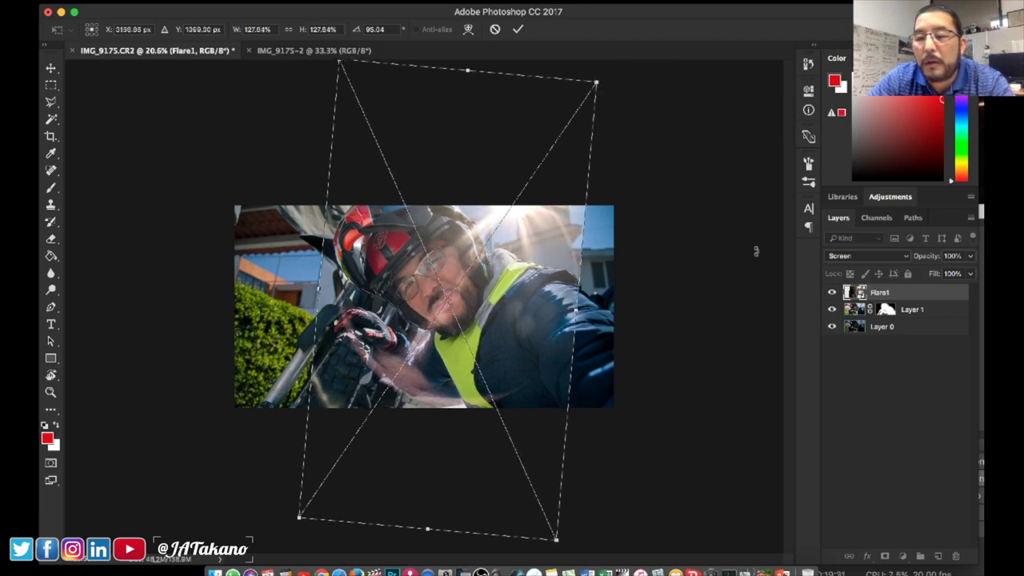
{"action": "key", "text": "Return"}
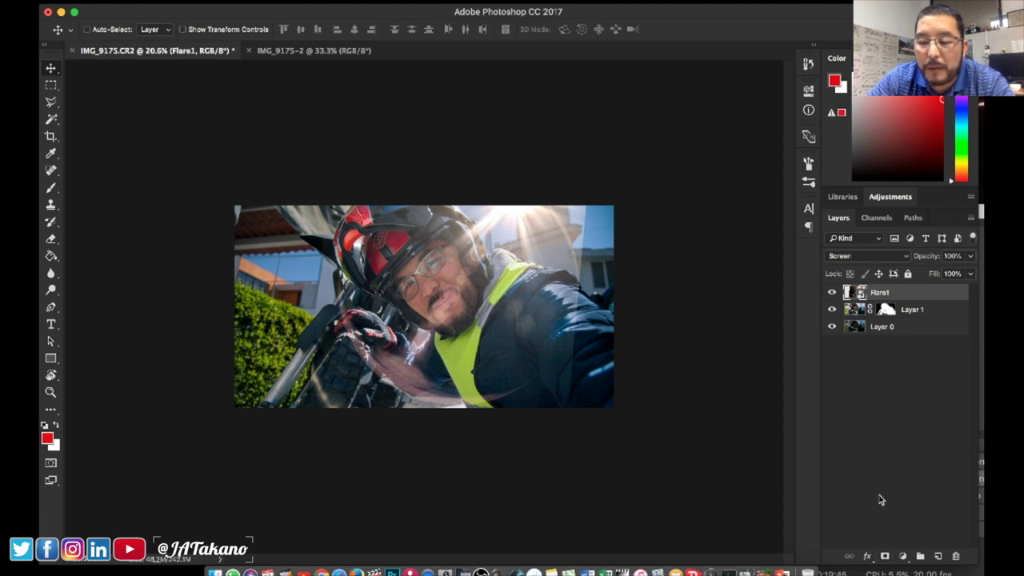
Add a layer mask to Flare1 and set up a soft 938 px black brush.
{"action": "left_click", "coordinate": [886, 556]}
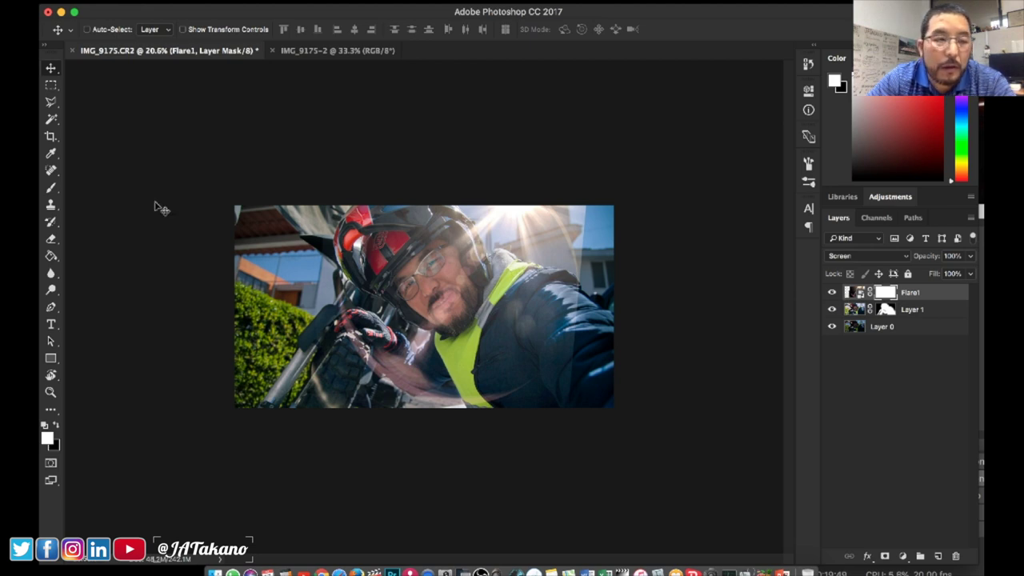
{"action": "left_click", "coordinate": [50, 190]}
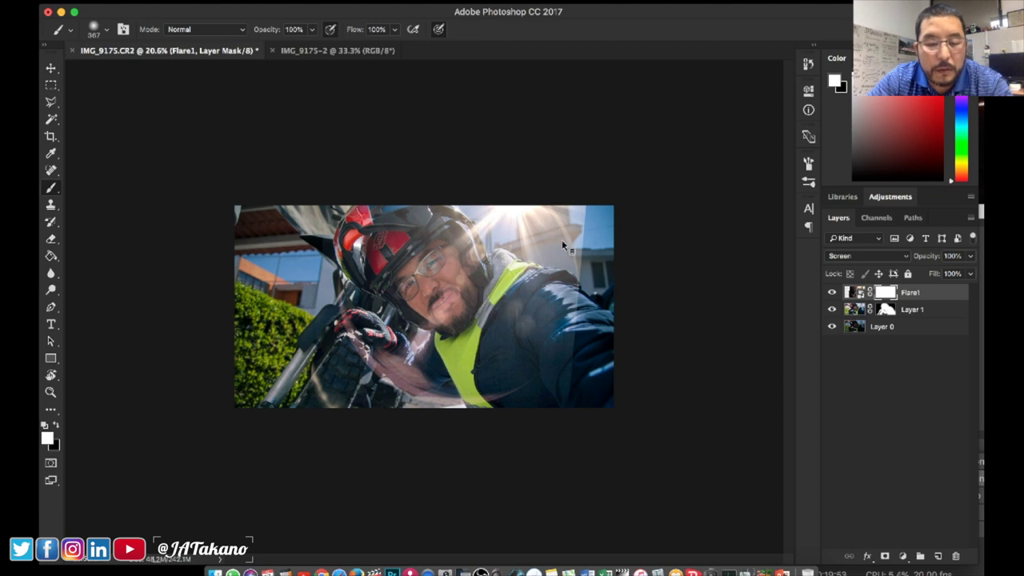
{"action": "left_click_drag", "start_coordinate": [562, 244], "coordinate": [603, 216]}
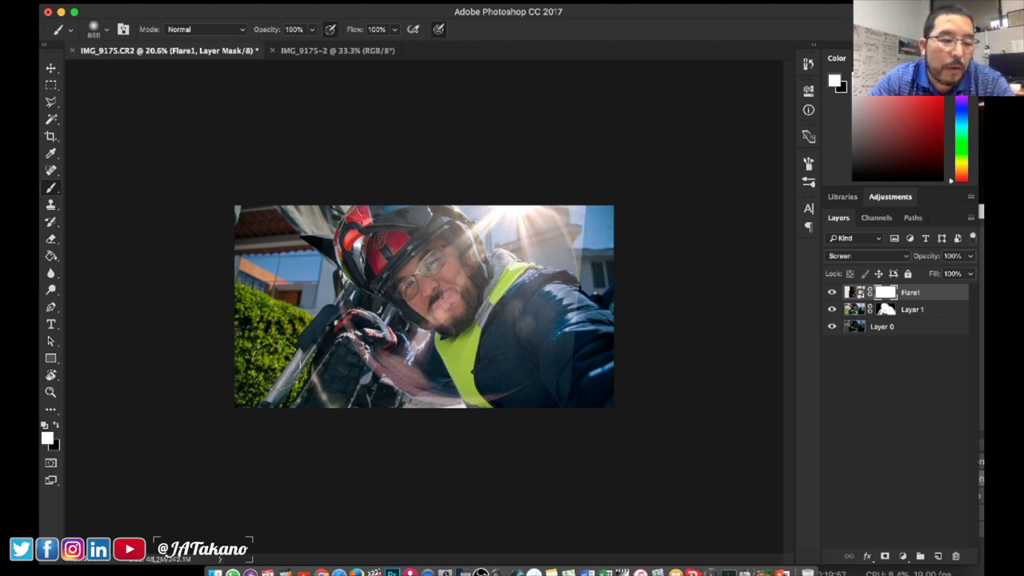
{"action": "left_click", "coordinate": [56, 426]}
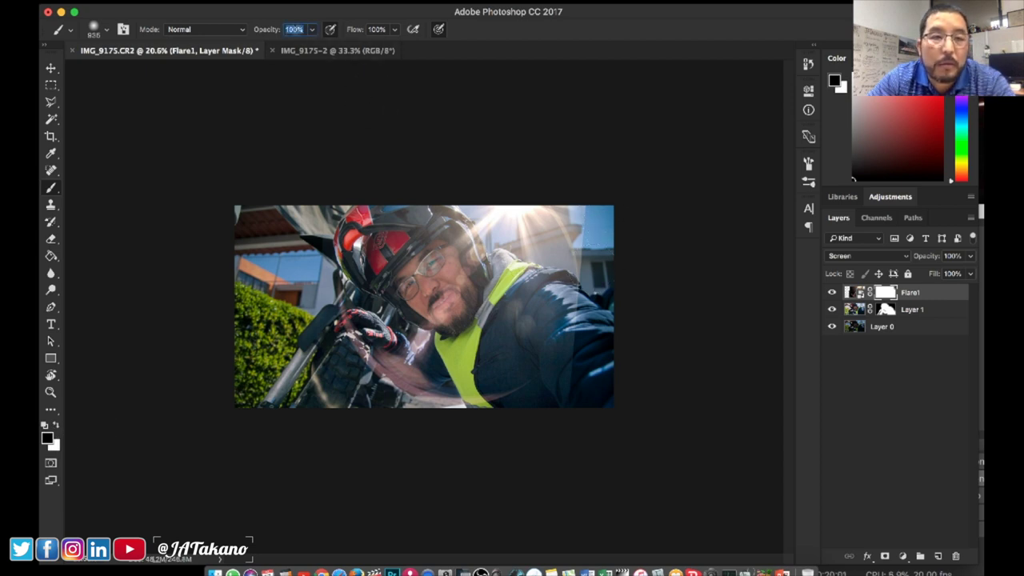
Paint black on the mask at reduced opacity to hide flare haze along the right edge and jacket.
{"action": "type", "text": "20"}
{"action": "key", "text": "Return"}
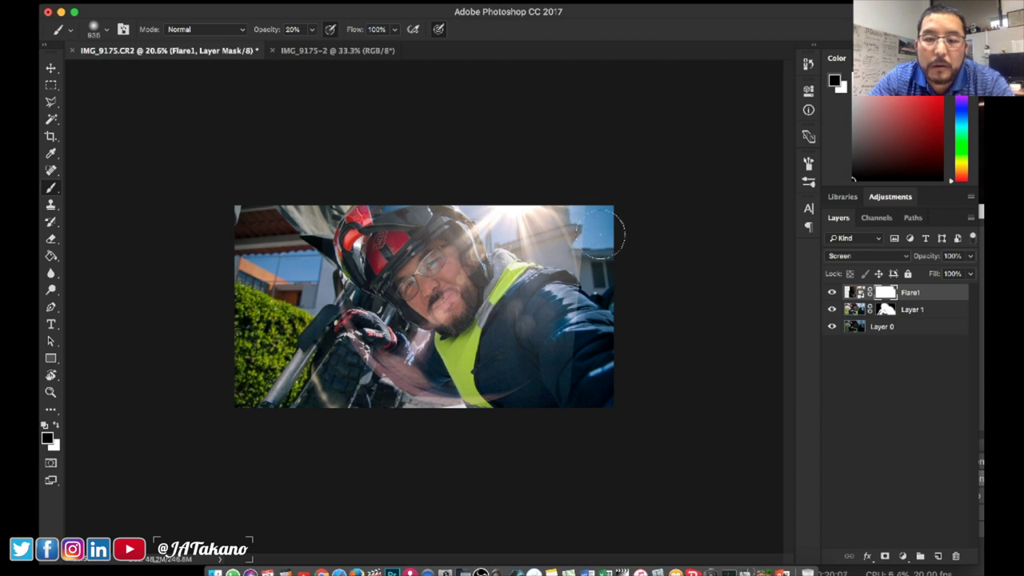
{"action": "mouse_move", "coordinate": [320, 50]}
{"action": "left_mouse_down"}
{"action": "mouse_move", "coordinate": [311, 45]}
{"action": "mouse_move", "coordinate": [336, 51]}
{"action": "left_mouse_up"}
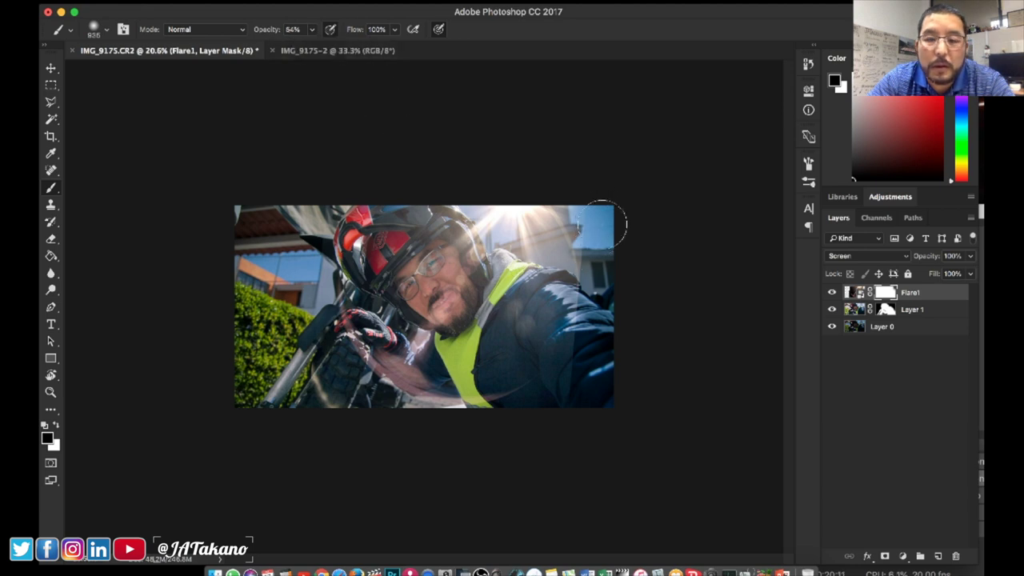
{"action": "mouse_move", "coordinate": [599, 200]}
{"action": "left_mouse_down"}
{"action": "mouse_move", "coordinate": [601, 255]}
{"action": "mouse_move", "coordinate": [582, 275]}
{"action": "mouse_move", "coordinate": [604, 252]}
{"action": "mouse_move", "coordinate": [599, 188]}
{"action": "mouse_move", "coordinate": [599, 296]}
{"action": "mouse_move", "coordinate": [596, 276]}
{"action": "mouse_move", "coordinate": [560, 274]}
{"action": "mouse_move", "coordinate": [568, 288]}
{"action": "left_mouse_up"}
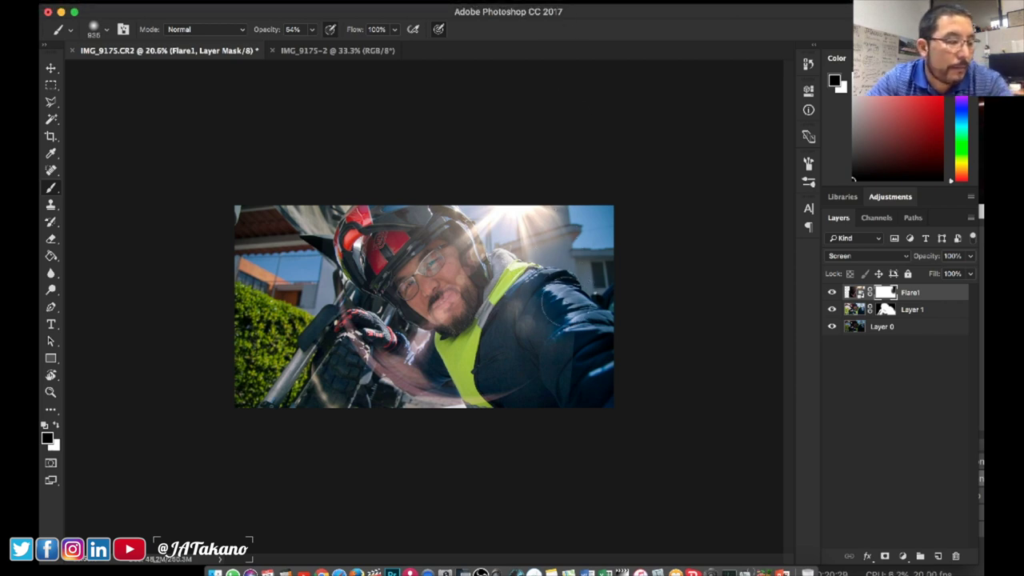
{"action": "mouse_move", "coordinate": [573, 302]}
{"action": "left_mouse_down"}
{"action": "mouse_move", "coordinate": [564, 398]}
{"action": "mouse_move", "coordinate": [520, 377]}
{"action": "mouse_move", "coordinate": [558, 377]}
{"action": "mouse_move", "coordinate": [576, 361]}
{"action": "mouse_move", "coordinate": [564, 395]}
{"action": "mouse_move", "coordinate": [571, 365]}
{"action": "mouse_move", "coordinate": [570, 381]}
{"action": "mouse_move", "coordinate": [517, 368]}
{"action": "mouse_move", "coordinate": [567, 361]}
{"action": "mouse_move", "coordinate": [555, 405]}
{"action": "mouse_move", "coordinate": [566, 361]}
{"action": "mouse_move", "coordinate": [552, 302]}
{"action": "mouse_move", "coordinate": [536, 288]}
{"action": "left_mouse_up"}
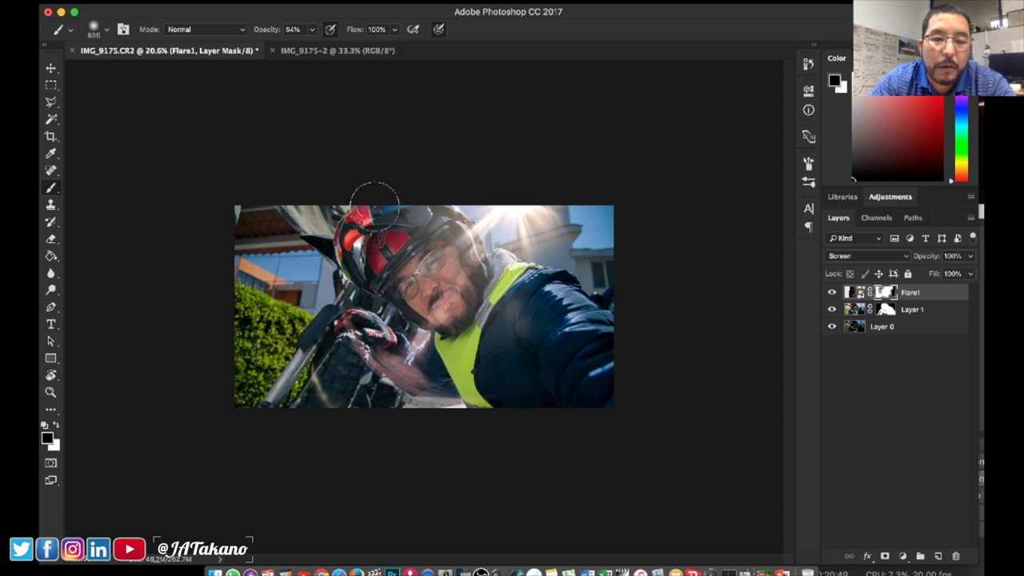
Paint the Flare1 mask at 20% brush opacity over the helmet, glasses and face.
{"action": "scroll", "coordinate": [416, 300], "scroll_direction": "up", "scroll_amount": 3}
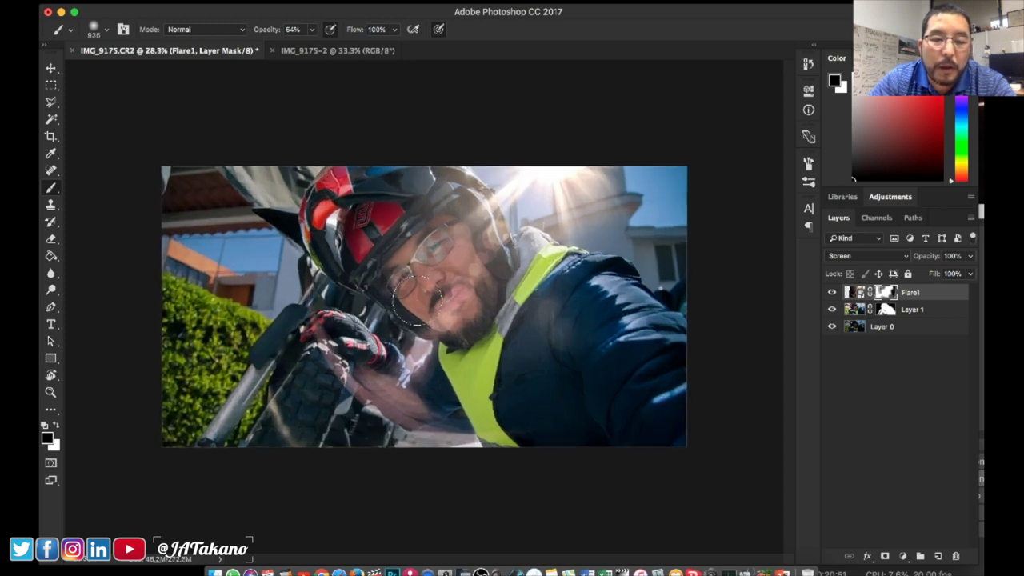
{"action": "scroll", "coordinate": [416, 300], "scroll_direction": "up", "scroll_amount": 1}
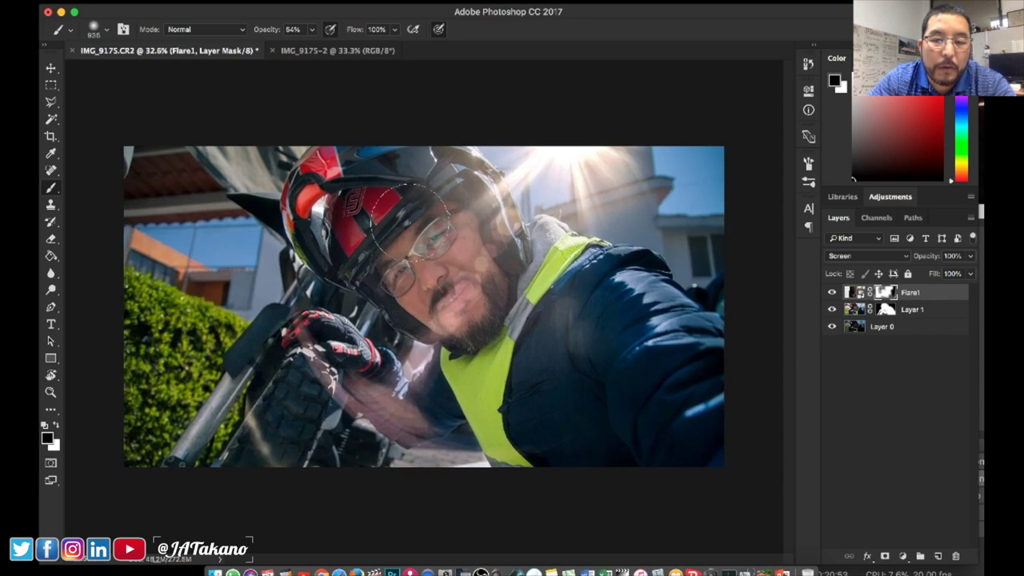
{"action": "mouse_move", "coordinate": [436, 196]}
{"action": "left_mouse_down"}
{"action": "mouse_move", "coordinate": [417, 200]}
{"action": "mouse_move", "coordinate": [413, 180]}
{"action": "left_mouse_up"}
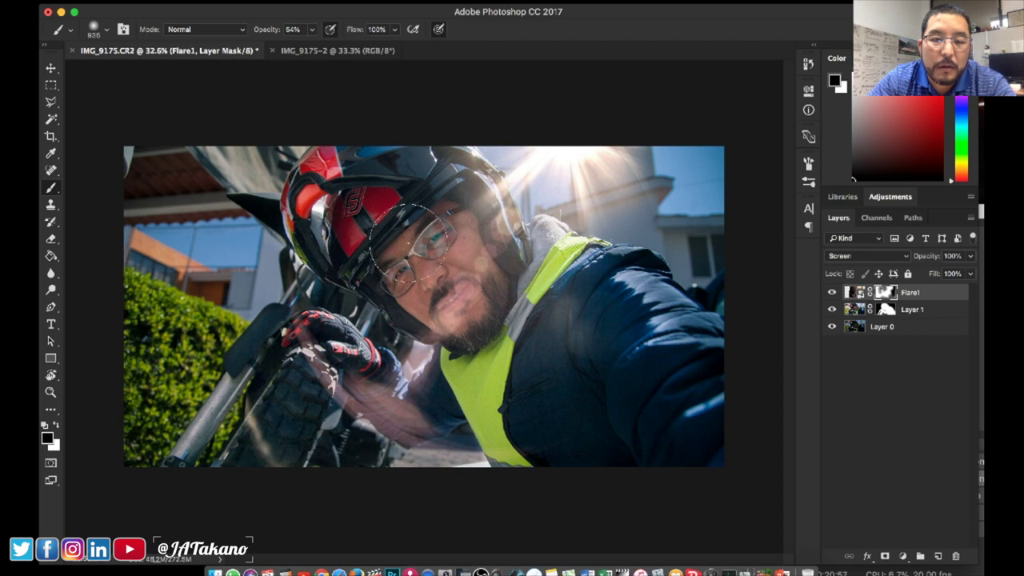
{"action": "type", "text": "20"}
{"action": "key", "text": "Return"}
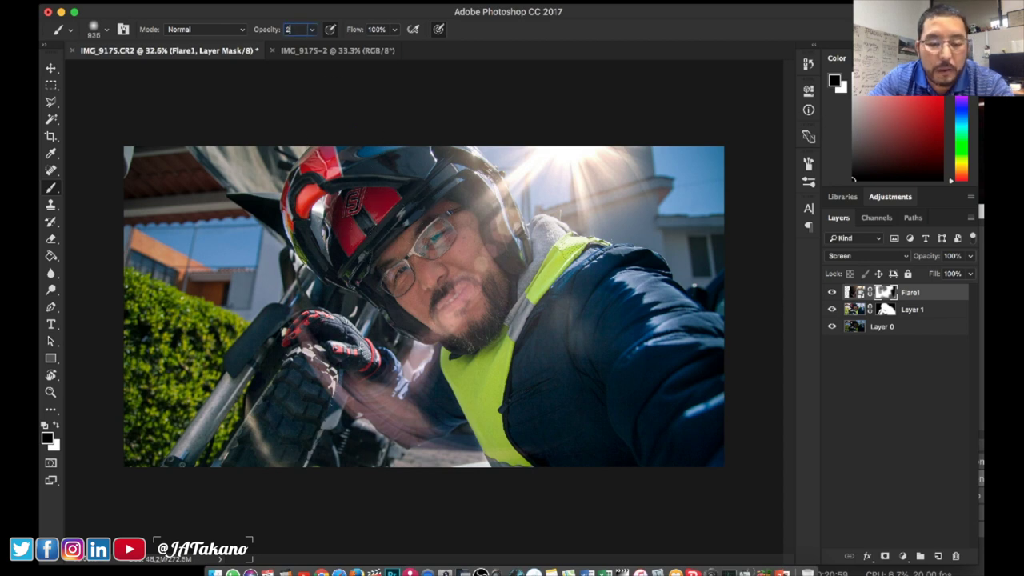
{"action": "mouse_move", "coordinate": [424, 232]}
{"action": "left_mouse_down"}
{"action": "mouse_move", "coordinate": [432, 256]}
{"action": "mouse_move", "coordinate": [462, 208]}
{"action": "mouse_move", "coordinate": [383, 313]}
{"action": "mouse_move", "coordinate": [436, 254]}
{"action": "mouse_move", "coordinate": [384, 248]}
{"action": "left_mouse_up"}
{"action": "mouse_move", "coordinate": [376, 246]}
{"action": "left_mouse_down"}
{"action": "mouse_move", "coordinate": [375, 168]}
{"action": "mouse_move", "coordinate": [352, 180]}
{"action": "left_mouse_up"}
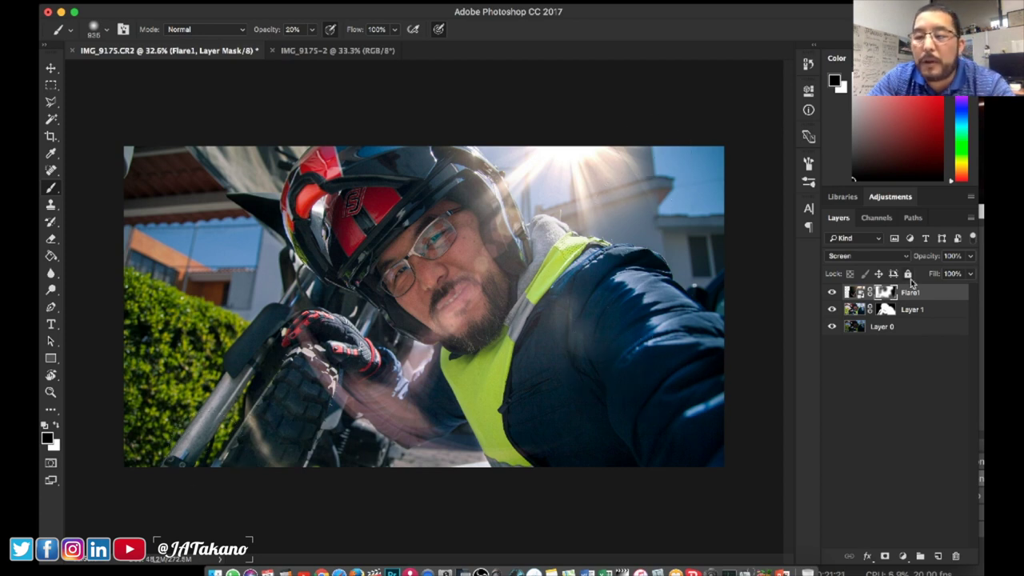
Switch Flare1's target between its image and mask, ending on the mask.
{"action": "left_click", "coordinate": [885, 293]}
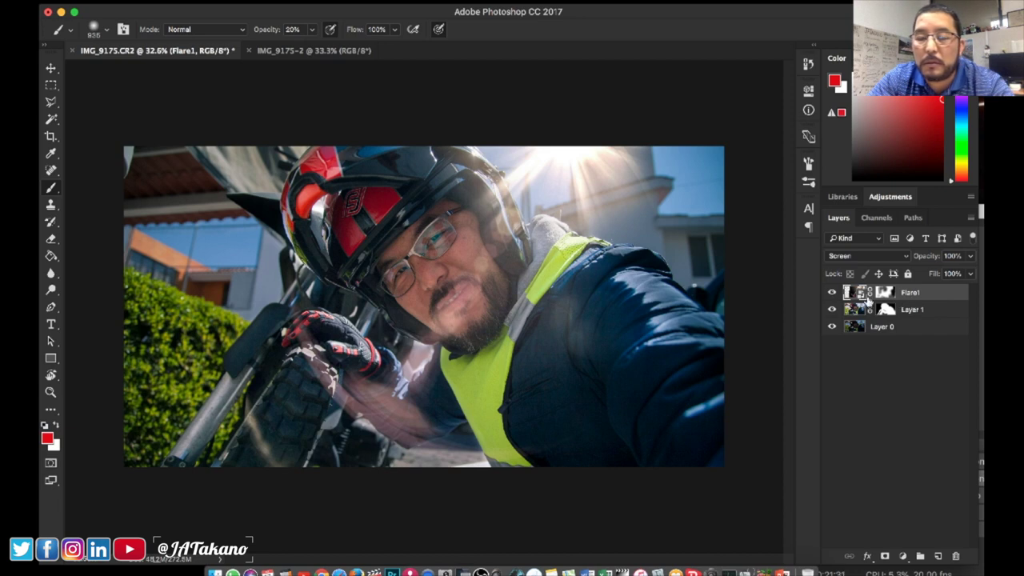
{"action": "left_click", "coordinate": [886, 296]}
{"action": "left_click", "coordinate": [857, 293]}
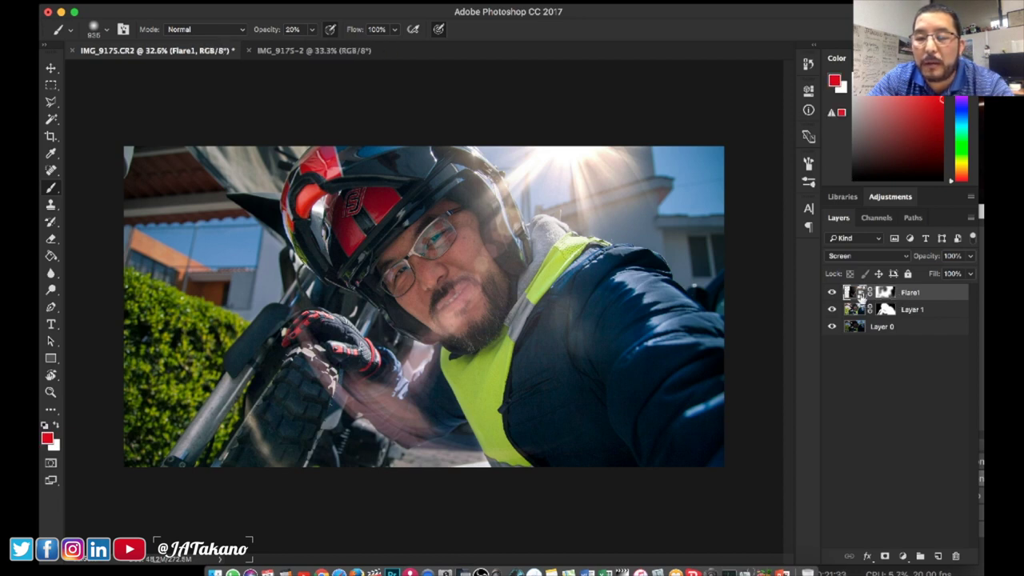
{"action": "left_click", "coordinate": [885, 296]}
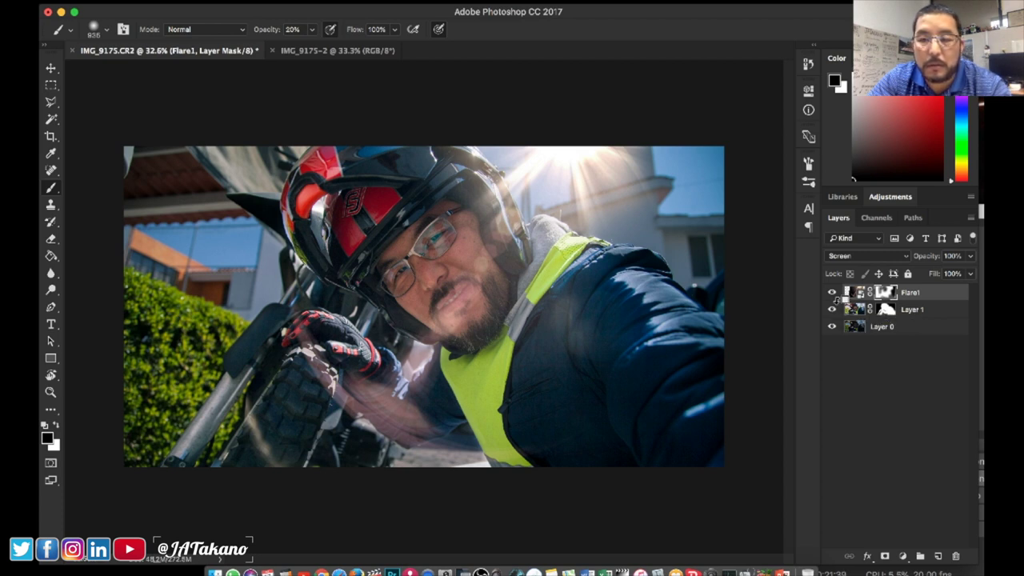
{"action": "left_click", "coordinate": [859, 293]}
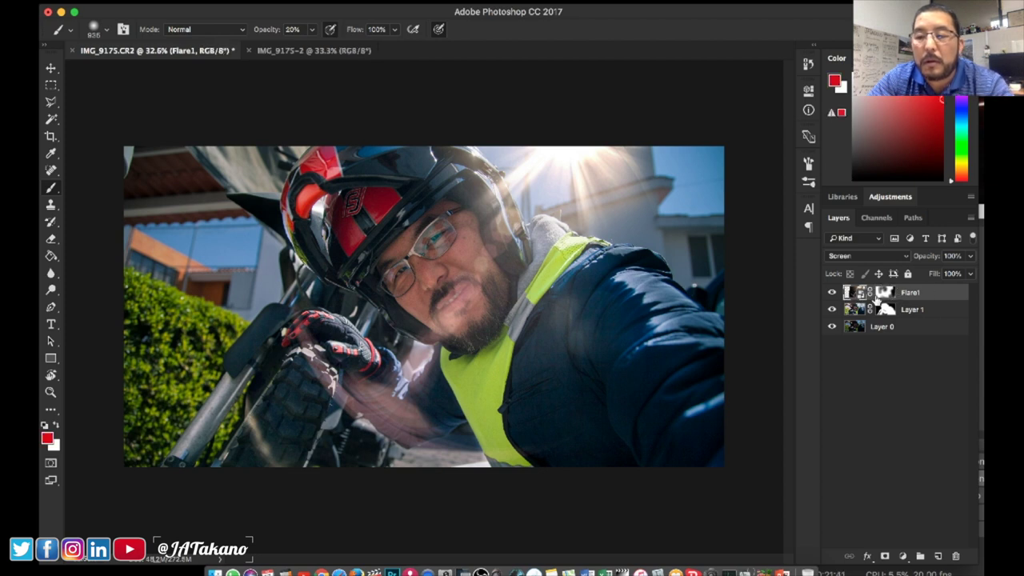
{"action": "left_click", "coordinate": [885, 293]}
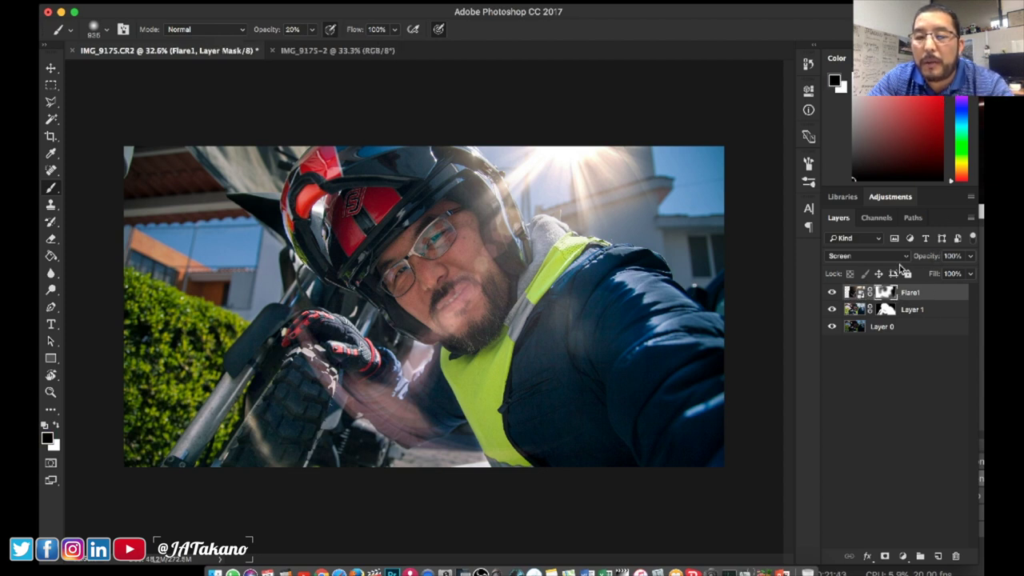
Toggle Flare1 visibility repeatedly to compare the photo with and without the flare.
{"action": "left_click", "coordinate": [833, 293]}
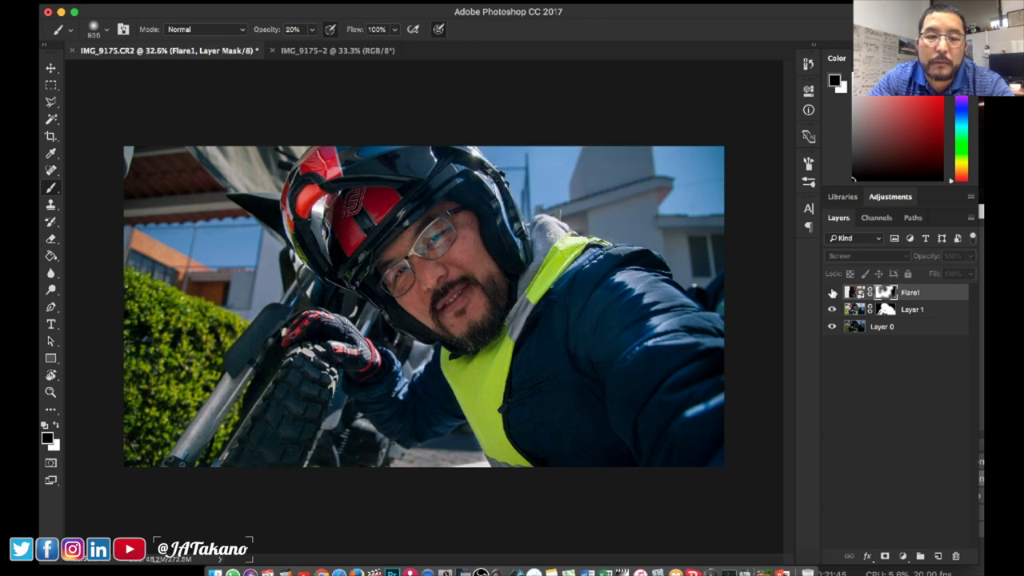
{"action": "left_click", "coordinate": [833, 293]}
{"action": "left_click", "coordinate": [833, 293]}
{"action": "left_click", "coordinate": [833, 293]}
{"action": "left_click", "coordinate": [833, 293]}
{"action": "left_click", "coordinate": [833, 293]}
{"action": "left_click", "coordinate": [833, 293]}
{"action": "left_click", "coordinate": [833, 293]}
{"action": "left_click", "coordinate": [833, 293]}
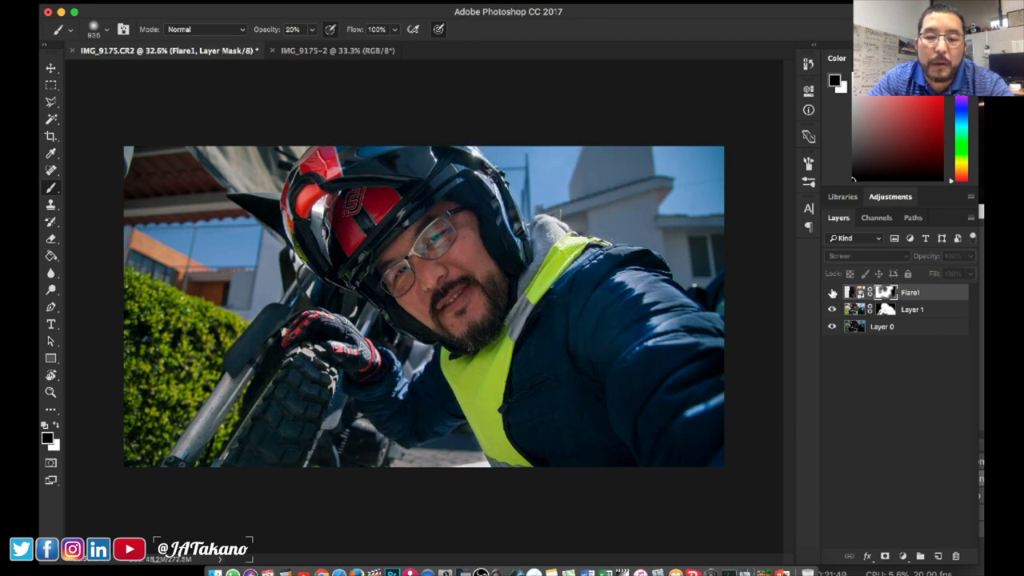
{"action": "left_click", "coordinate": [833, 293]}
{"action": "left_click", "coordinate": [833, 293]}
{"action": "left_click", "coordinate": [833, 293]}
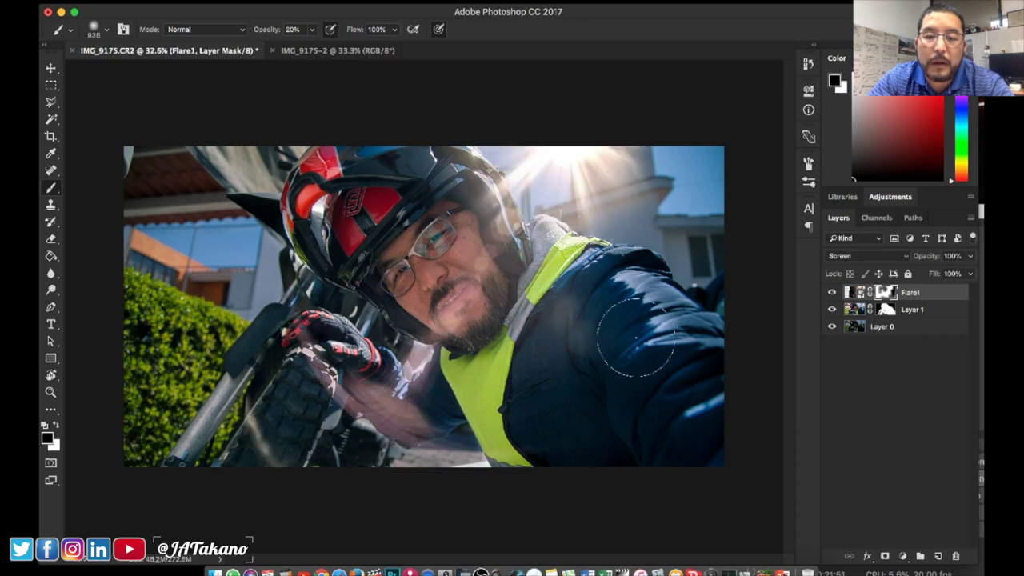
{"action": "left_click", "coordinate": [833, 293]}
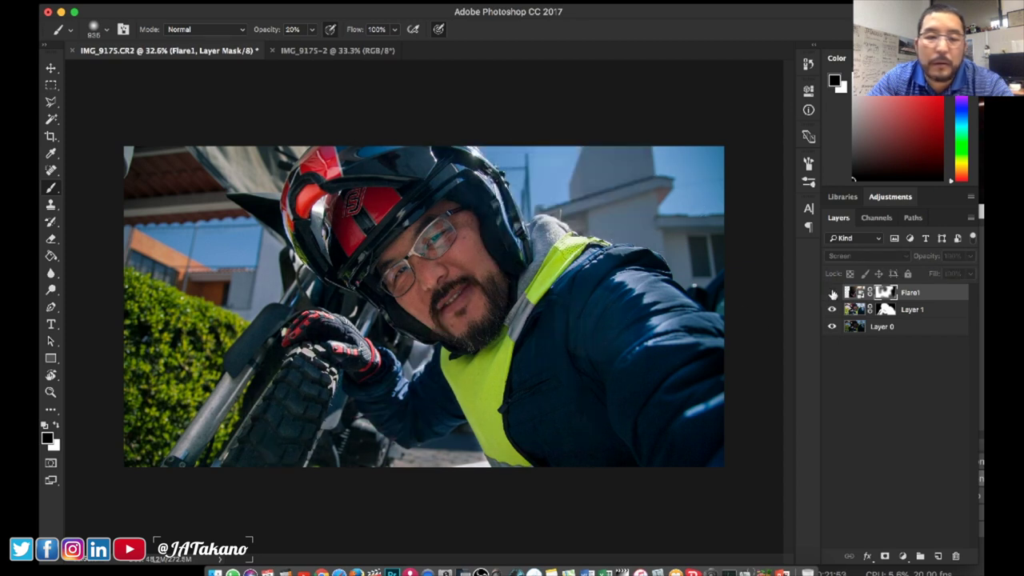
{"action": "left_click", "coordinate": [833, 293]}
{"action": "left_click", "coordinate": [834, 293]}
{"action": "left_click", "coordinate": [833, 293]}
{"action": "left_click", "coordinate": [833, 293]}
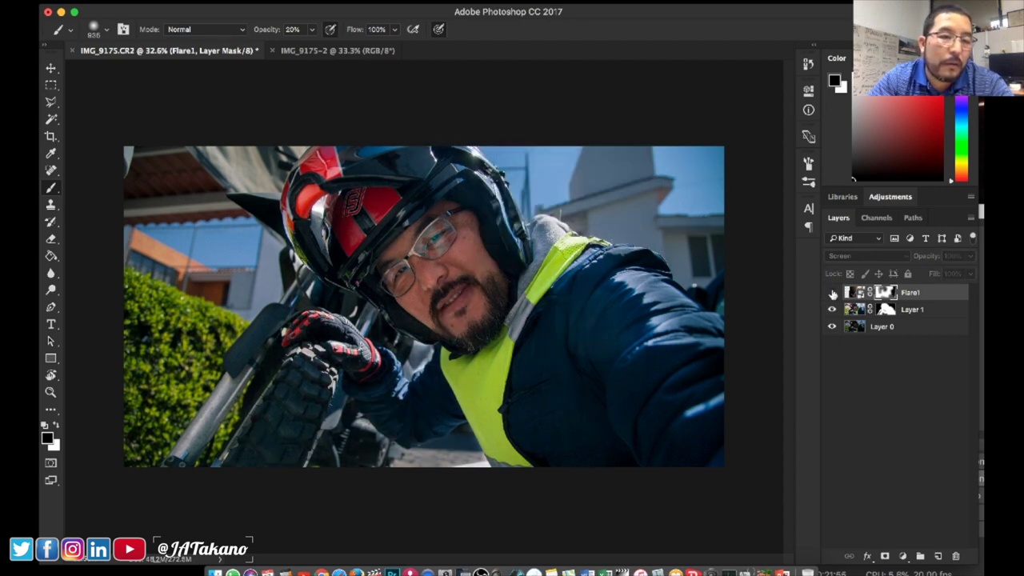
{"action": "left_click", "coordinate": [833, 293]}
{"action": "left_click", "coordinate": [833, 292]}
{"action": "left_click", "coordinate": [833, 293]}
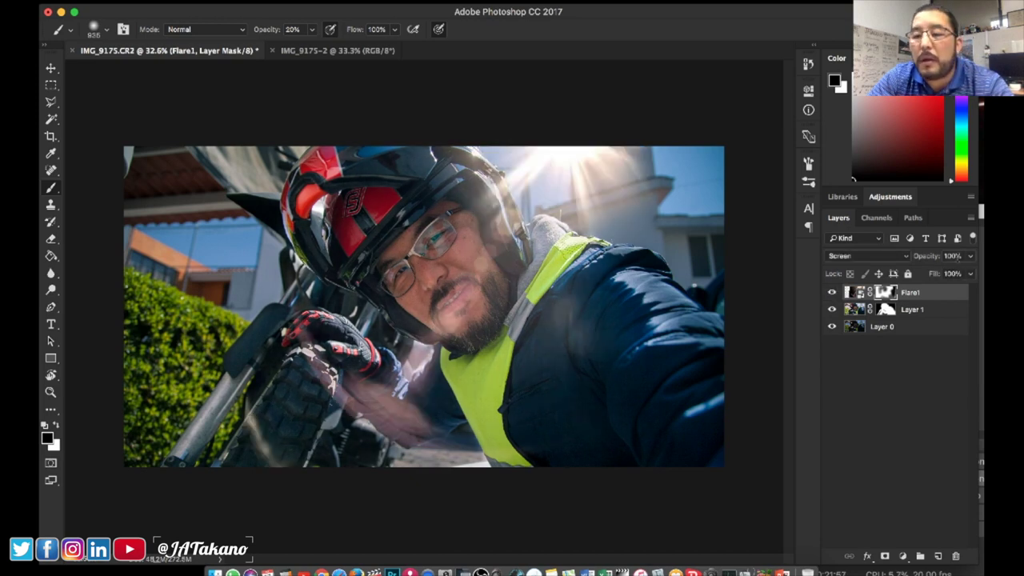
Set Flare1 layer opacity to 66%, then shrink the brush from 936 to 687 px.
{"action": "type", "text": "70"}
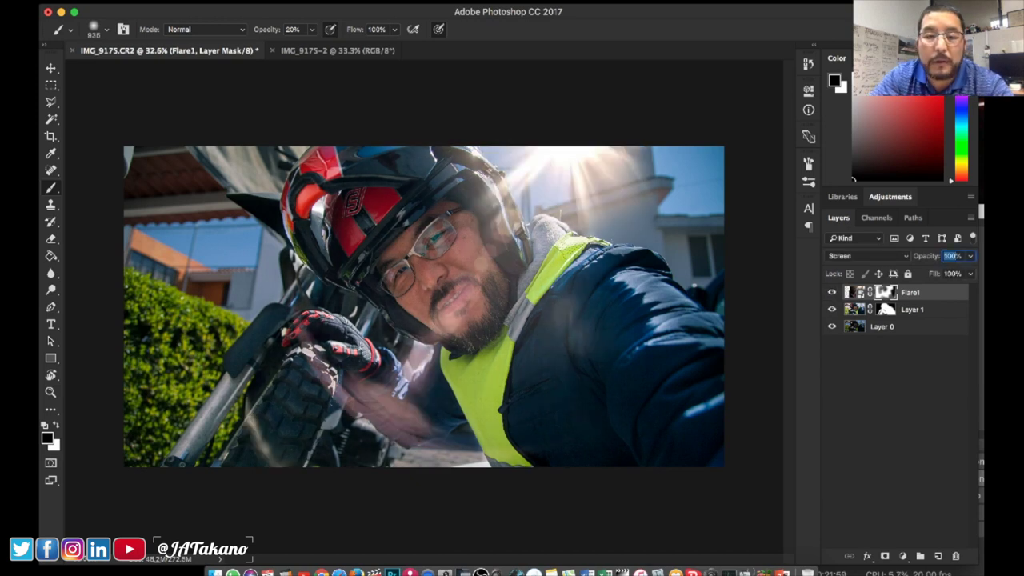
{"action": "key", "text": "Return"}
{"action": "type", "text": "80"}
{"action": "key", "text": "Return"}
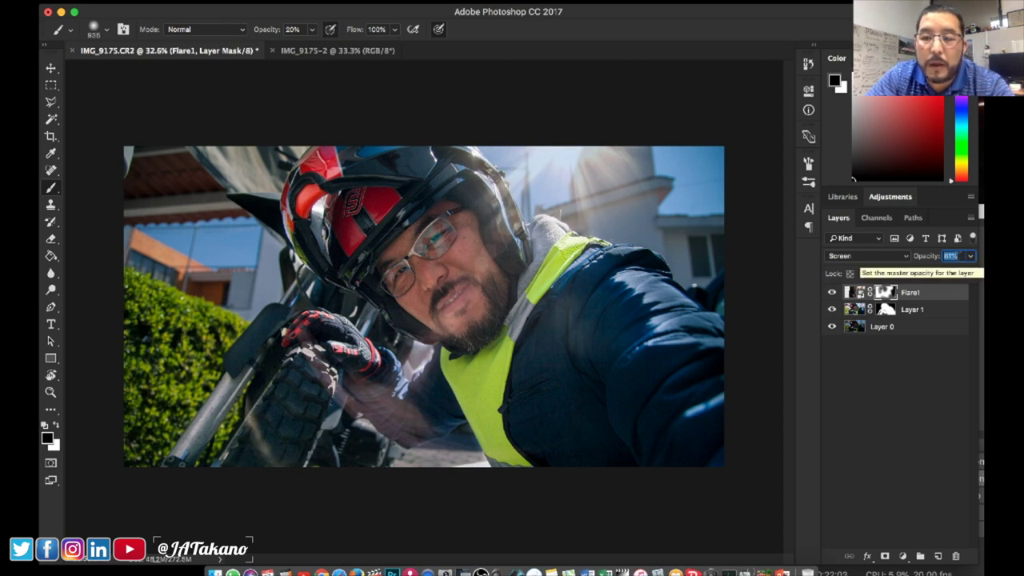
{"action": "key", "text": "Down"}
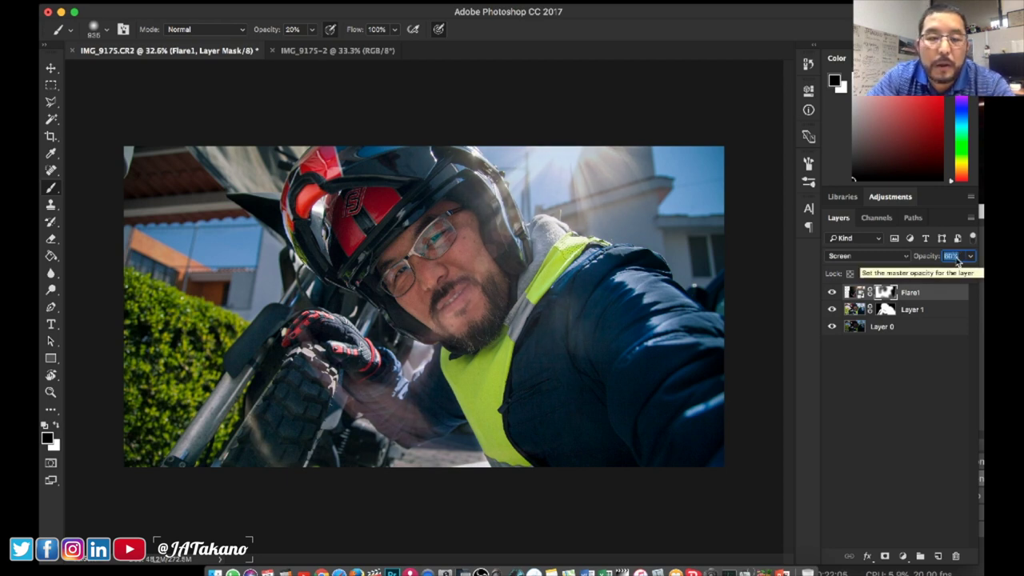
{"action": "key", "text": "Up"}
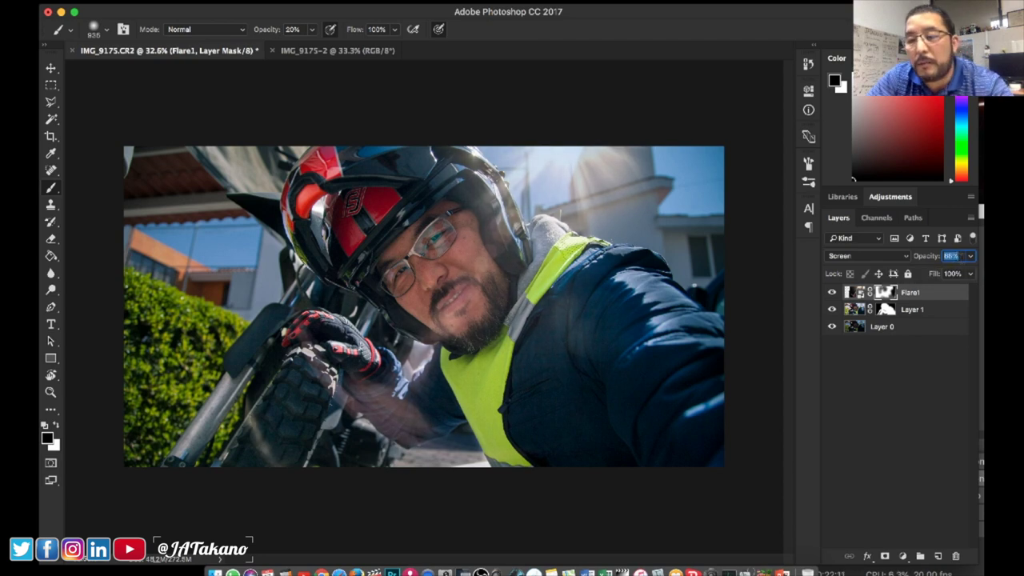
{"action": "key", "text": "Down"}
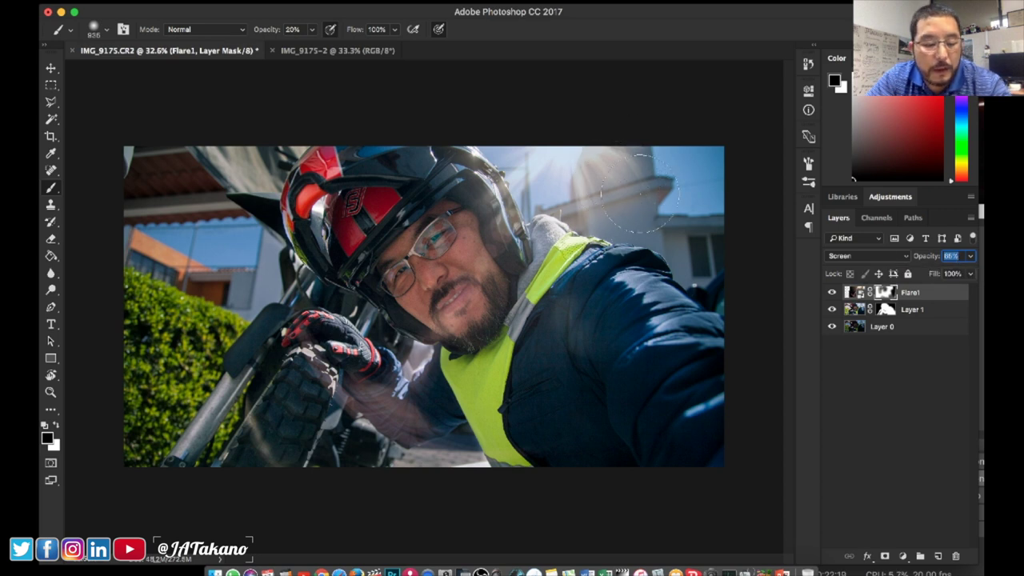
{"action": "mouse_move", "coordinate": [641, 193]}
{"action": "left_mouse_down", "text": "ctrl+alt"}
{"action": "mouse_move", "coordinate": [603, 155]}
{"action": "mouse_move", "coordinate": [654, 191]}
{"action": "left_mouse_up", "text": "ctrl+alt"}
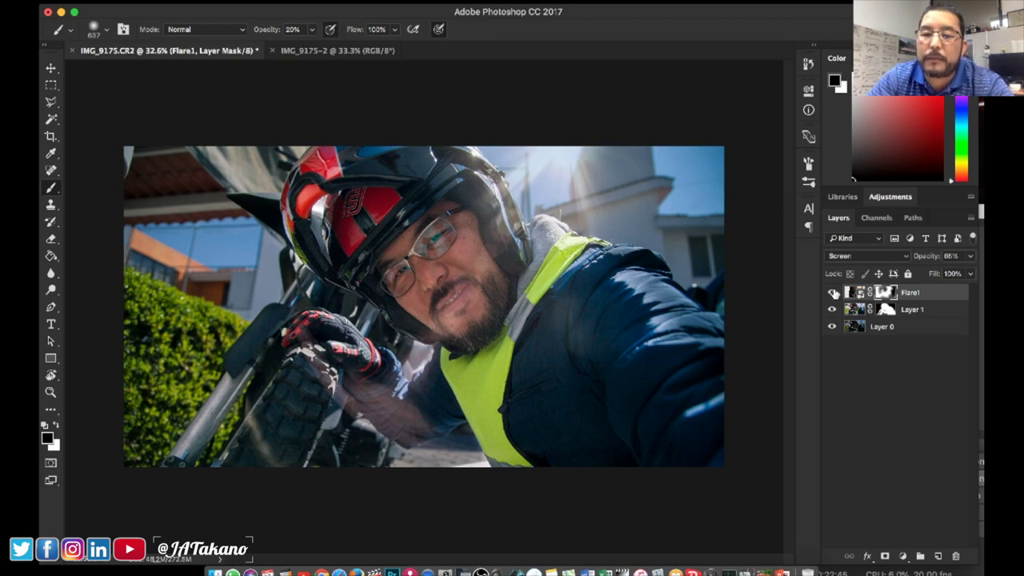
{"action": "left_click", "coordinate": [833, 293]}
{"action": "left_click", "coordinate": [833, 293]}
{"action": "left_click", "coordinate": [833, 292]}
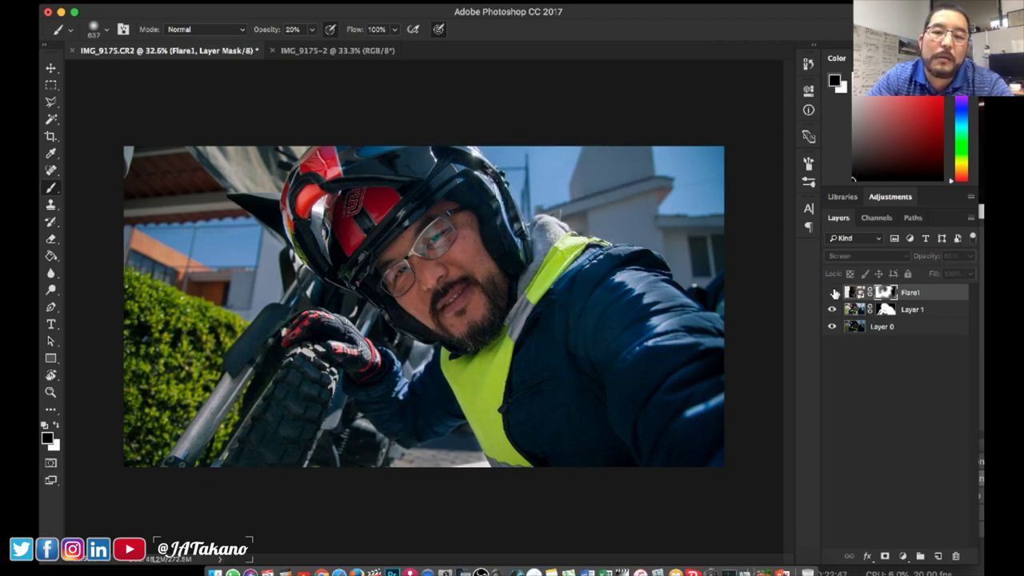
{"action": "left_click", "coordinate": [833, 293]}
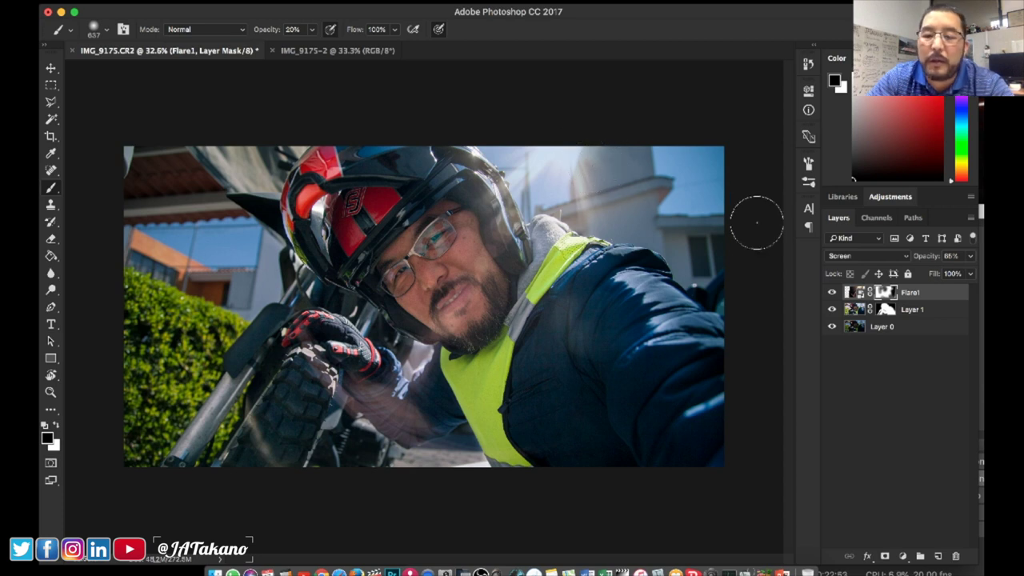
{"action": "left_click", "coordinate": [832, 293]}
{"action": "left_click", "coordinate": [832, 293]}
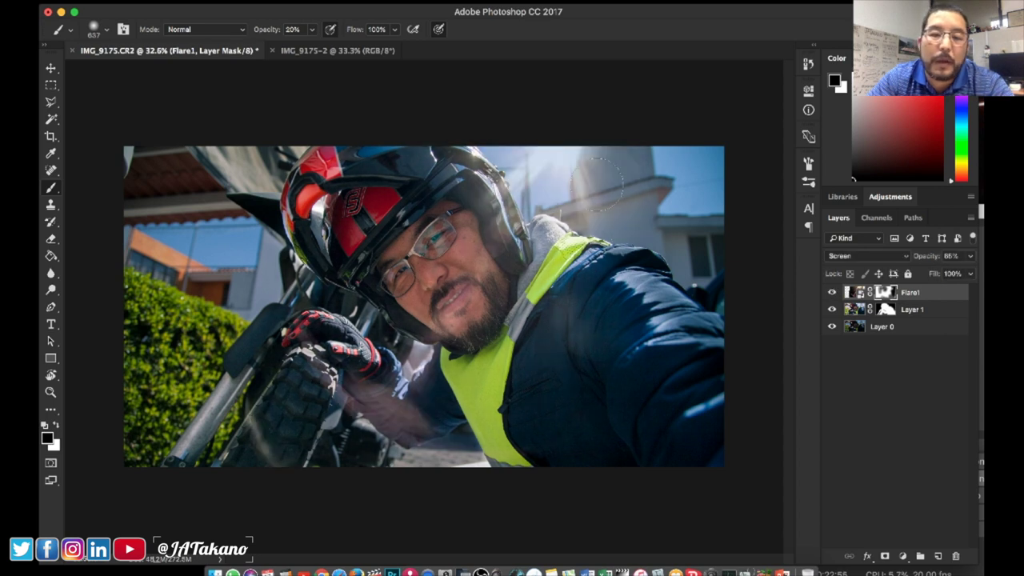
{"action": "left_click", "coordinate": [832, 293]}
{"action": "left_click", "coordinate": [833, 292]}
{"action": "left_click", "coordinate": [832, 293]}
{"action": "left_click", "coordinate": [832, 293]}
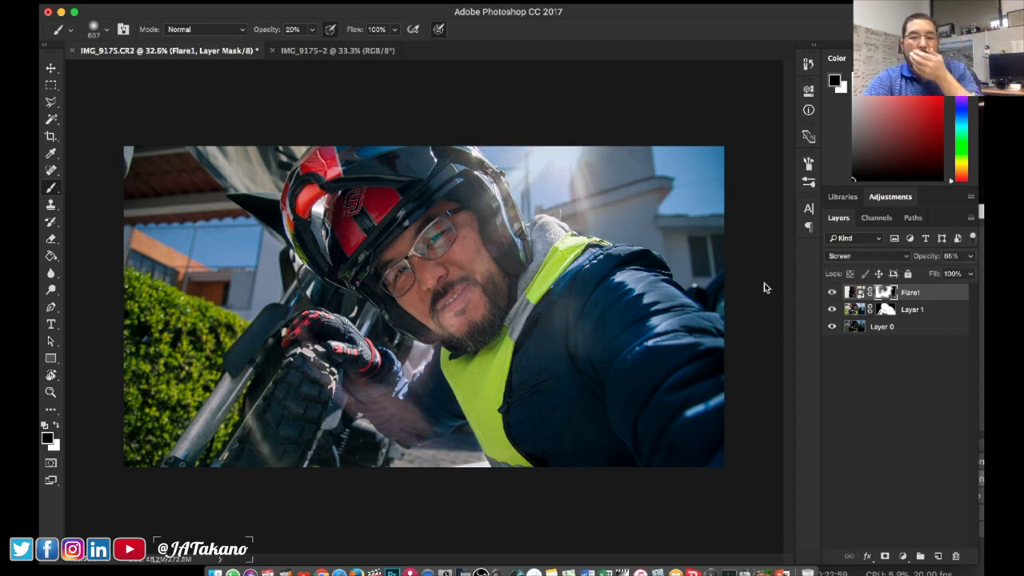
{"action": "left_click_drag", "start_coordinate": [927, 256], "coordinate": [910, 256]}
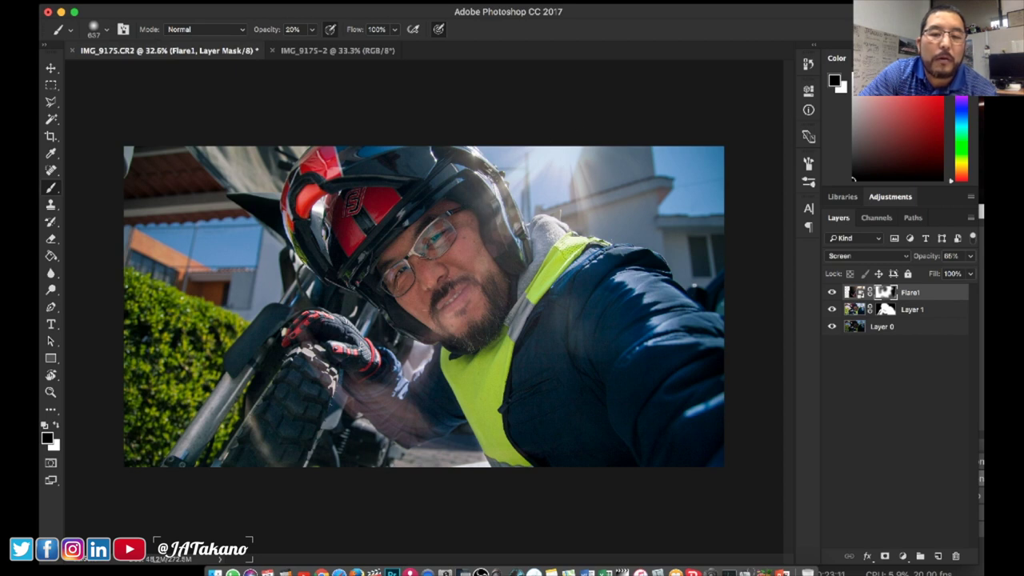
{"action": "left_click", "coordinate": [832, 293]}
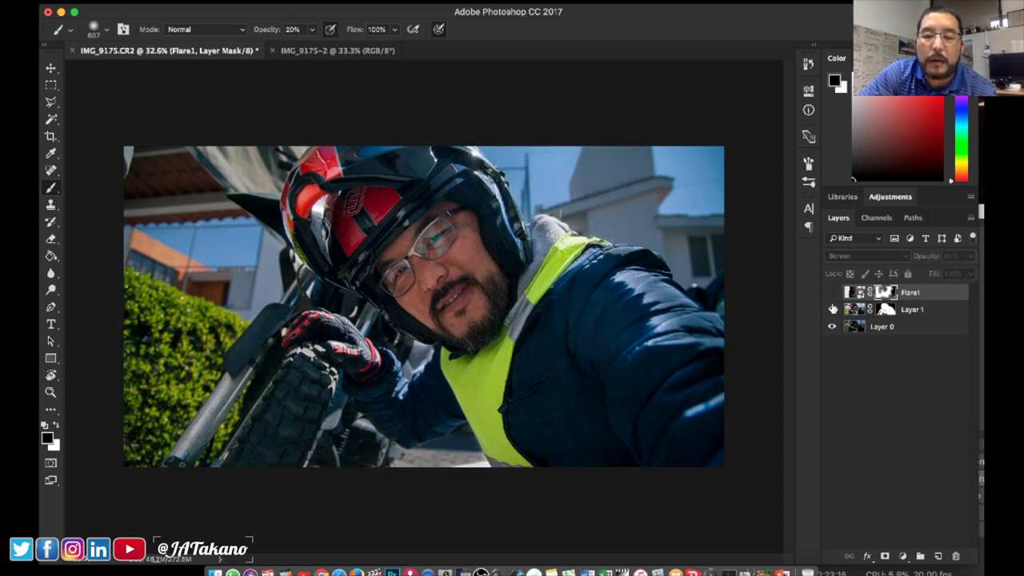
{"action": "left_click", "coordinate": [832, 309]}
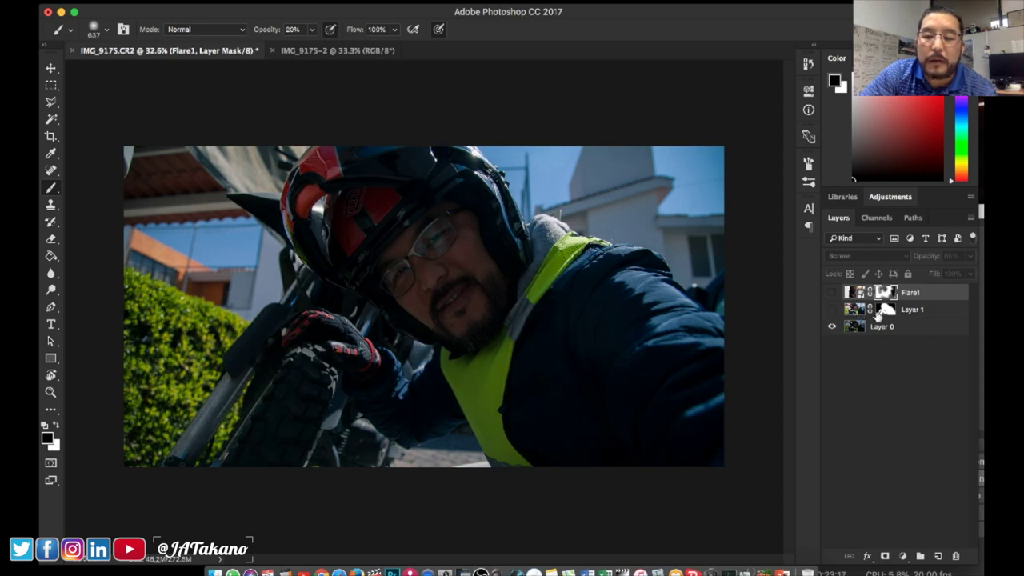
{"action": "left_click", "coordinate": [833, 310]}
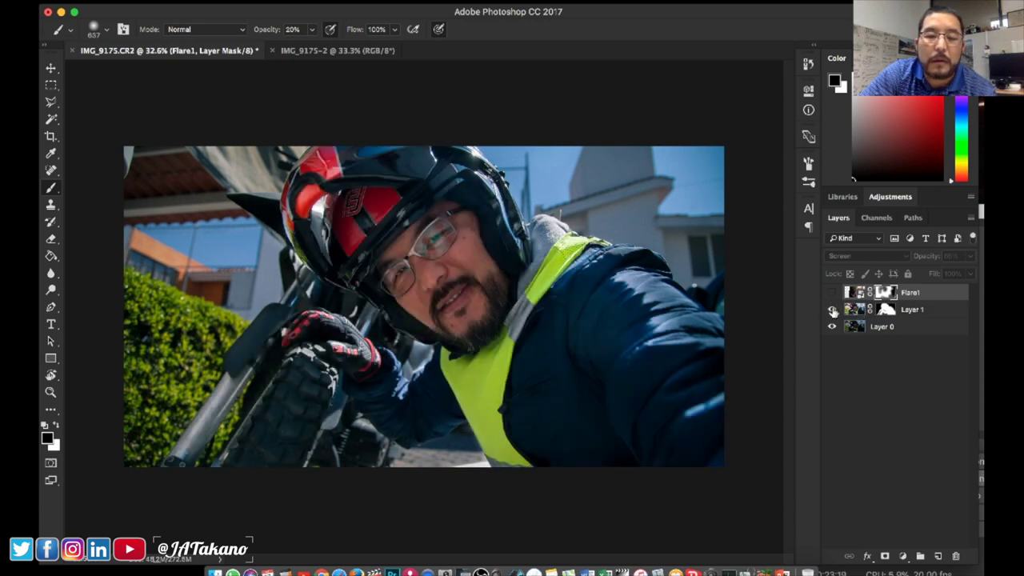
{"action": "left_click", "coordinate": [833, 292]}
{"action": "left_click", "coordinate": [833, 293]}
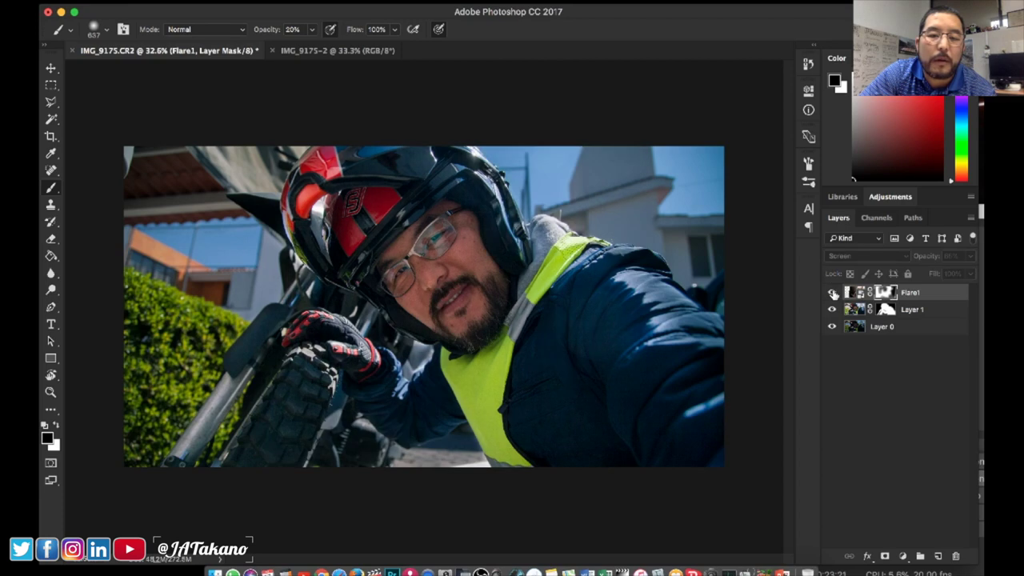
{"action": "left_click", "coordinate": [834, 293]}
{"action": "left_click", "coordinate": [833, 310]}
{"action": "left_click", "coordinate": [833, 309]}
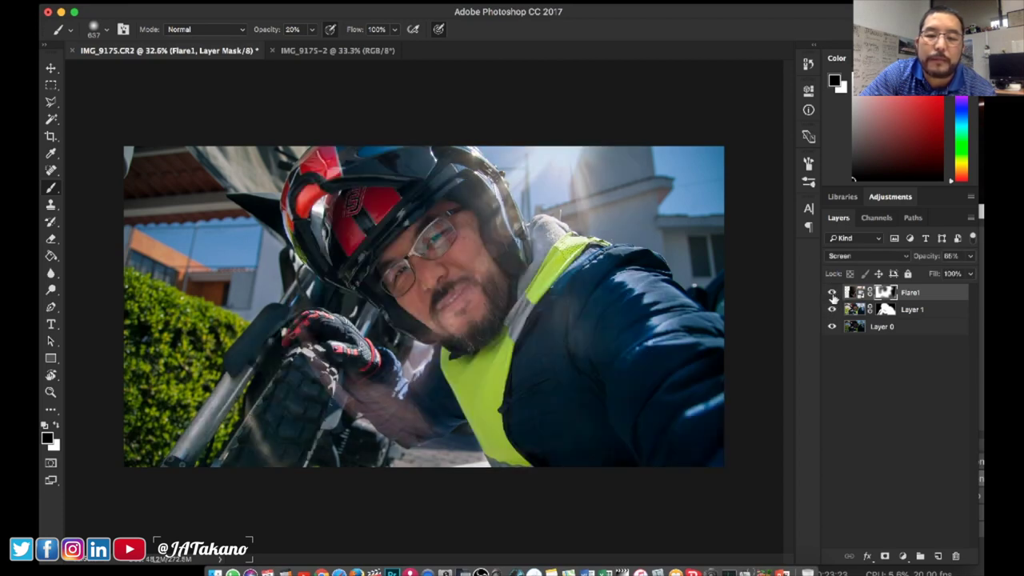
{"action": "left_click", "coordinate": [832, 293]}
{"action": "left_click", "coordinate": [833, 292]}
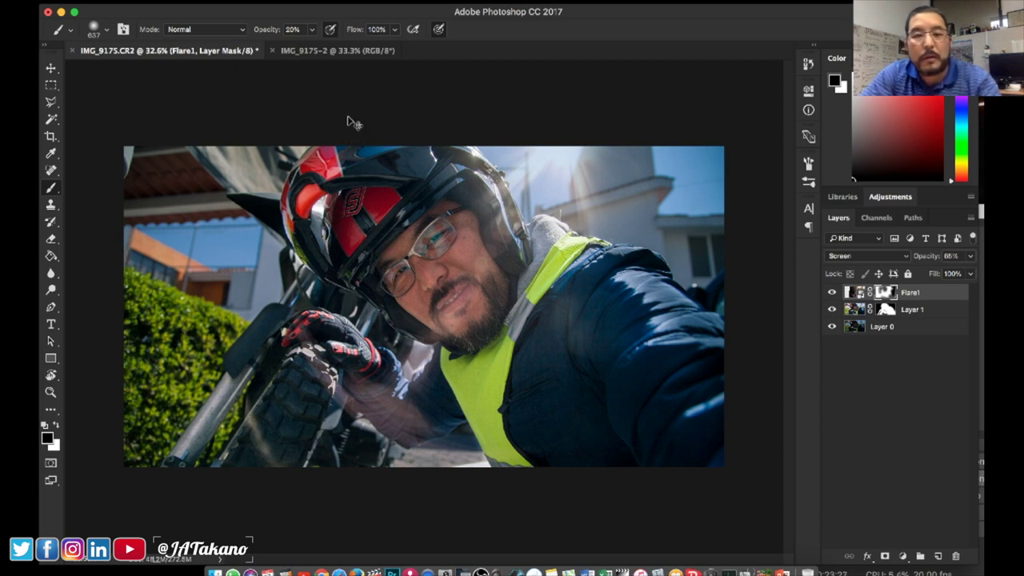
Save the document as IMG_9175b.psd, accepting Maximize Compatibility.
{"action": "key", "text": "ctrl+shift+s"}
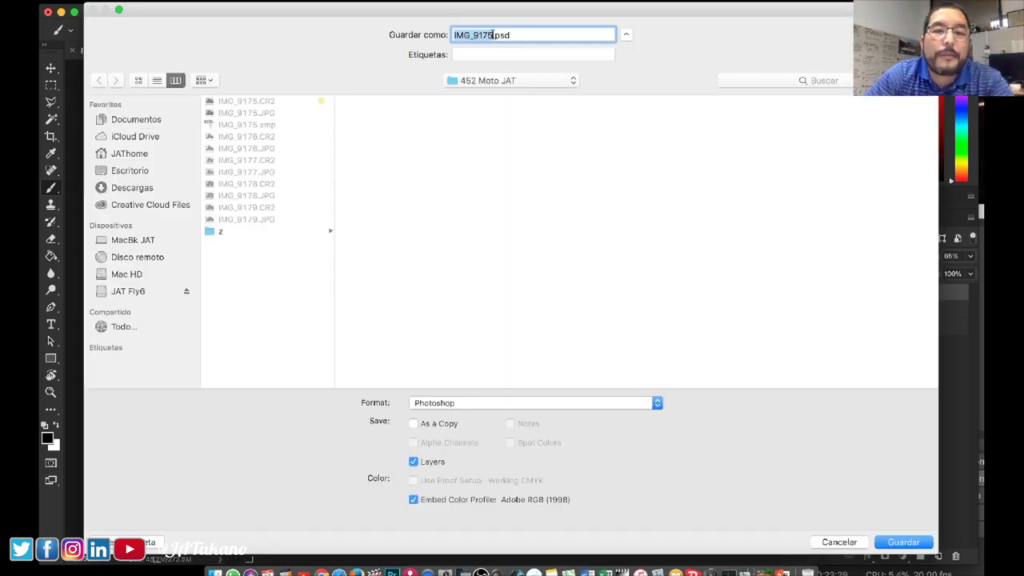
{"action": "left_click", "coordinate": [492, 34]}
{"action": "type", "text": "b"}
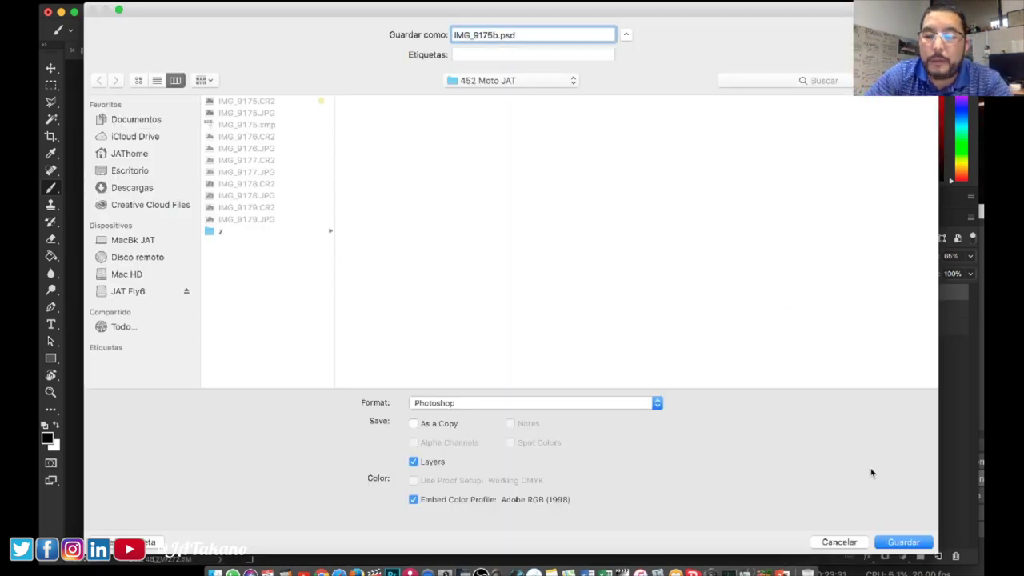
{"action": "left_click", "coordinate": [904, 543]}
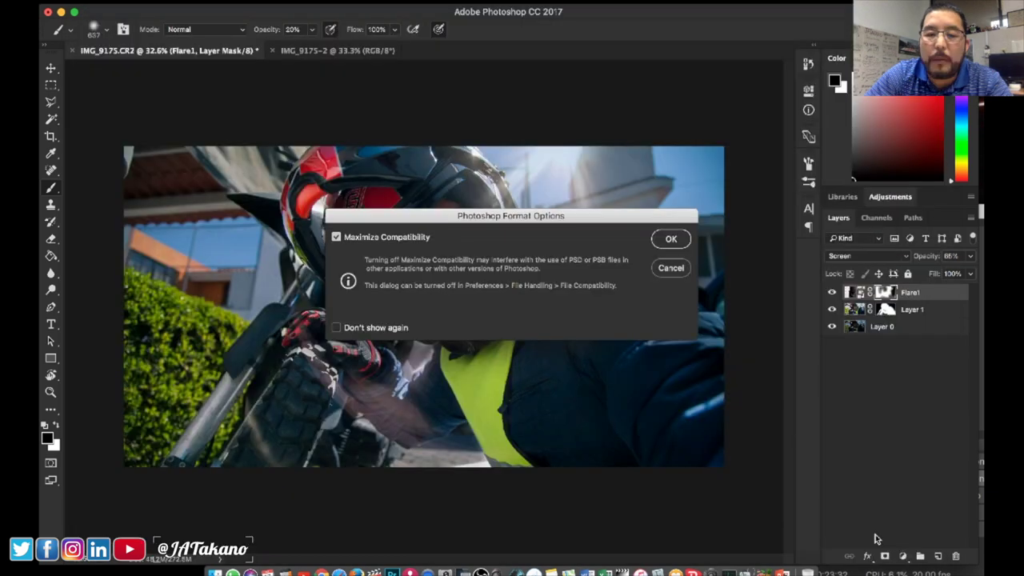
{"action": "left_click", "coordinate": [671, 239]}
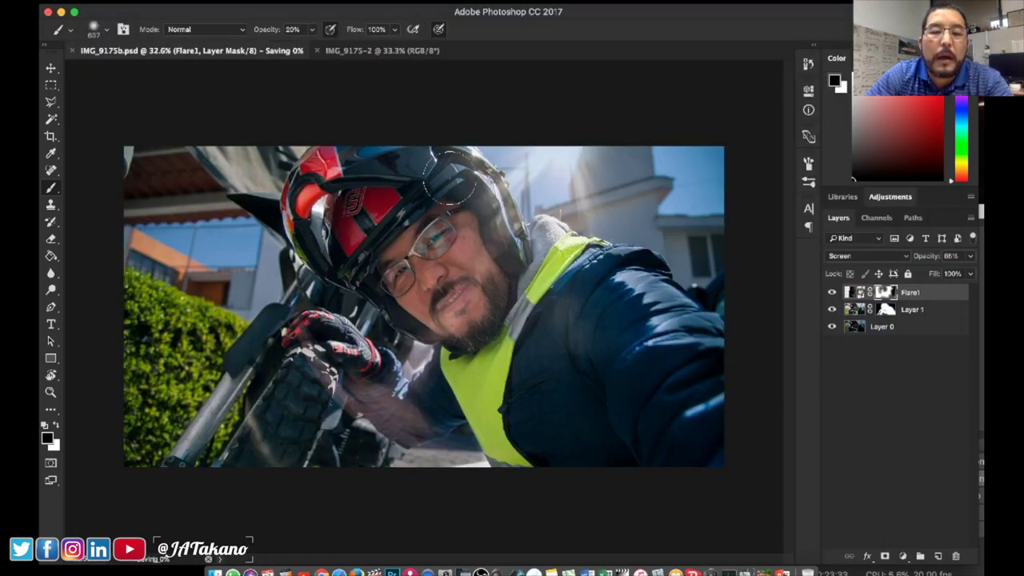
Close the IMG_9175-2 document without saving its changes.
{"action": "left_click", "coordinate": [356, 50]}
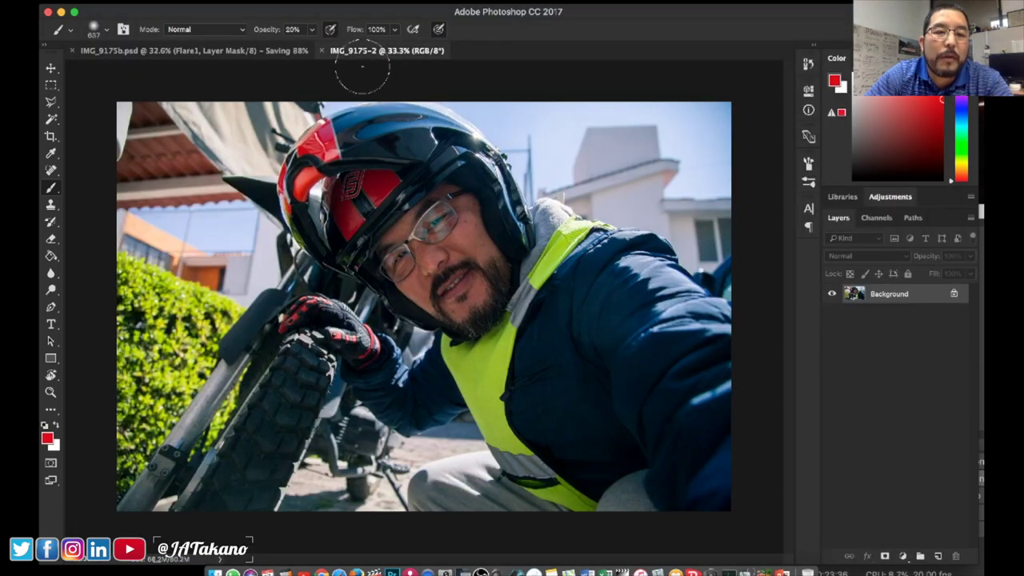
{"action": "left_click", "coordinate": [320, 50]}
{"action": "left_click", "coordinate": [466, 196]}
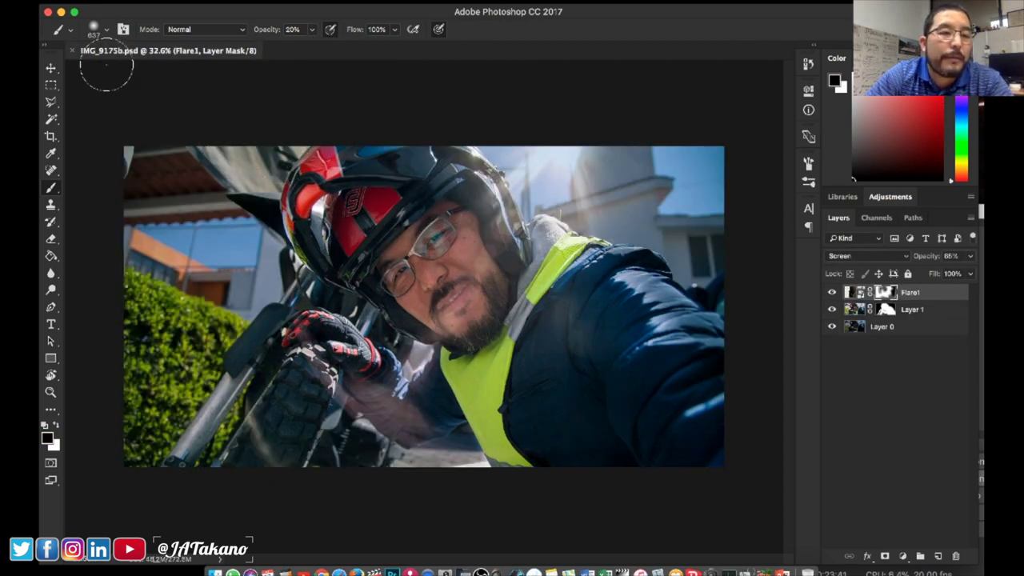
Close IMG_9175b.psd and Quick Look it with IMG_9175.CR2 in the 452 Moto JAT folder.
{"action": "left_click", "coordinate": [71, 50]}
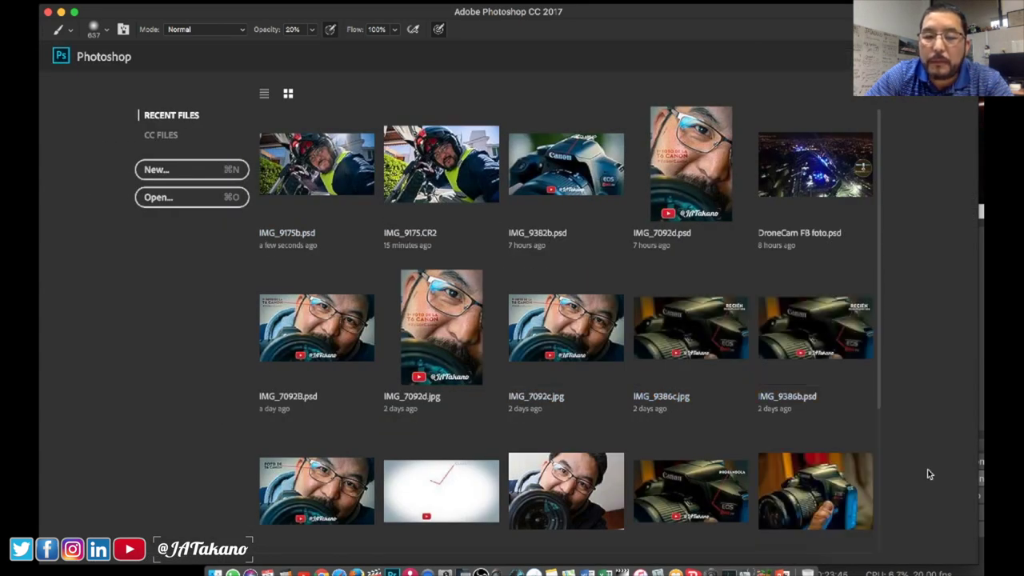
{"action": "key", "text": "ctrl+Up"}
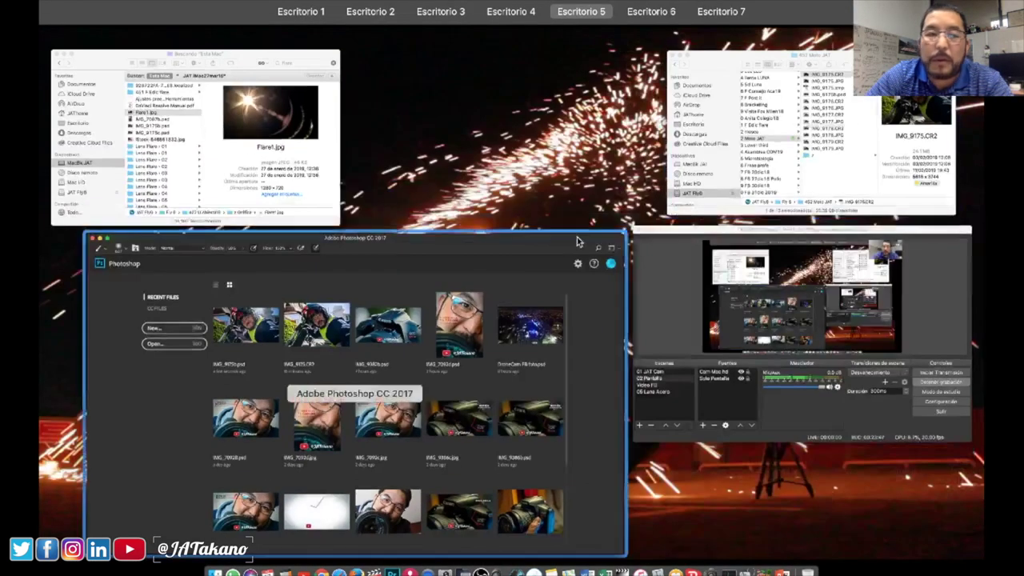
{"action": "left_click", "coordinate": [713, 144]}
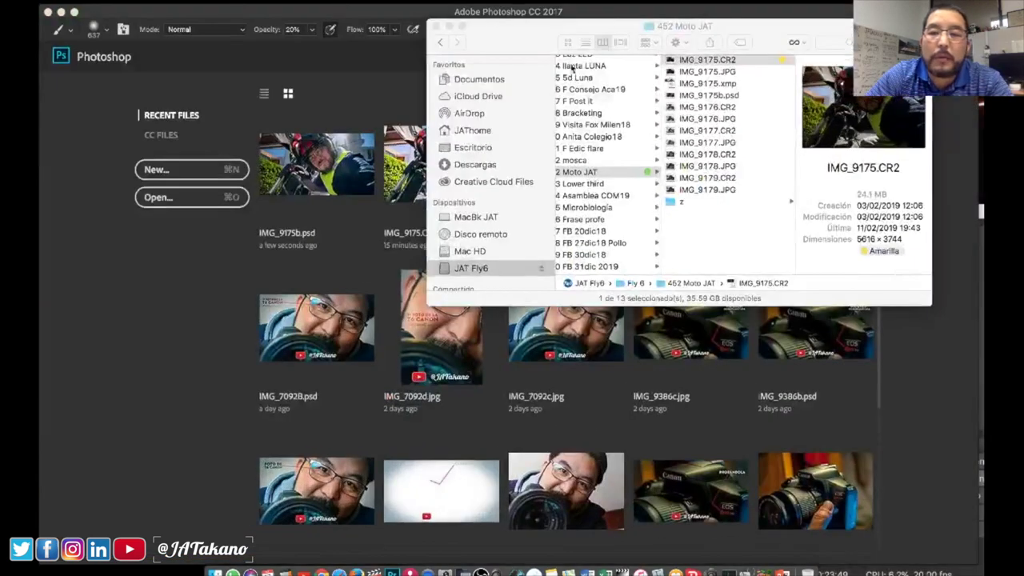
{"action": "left_click", "coordinate": [707, 95]}
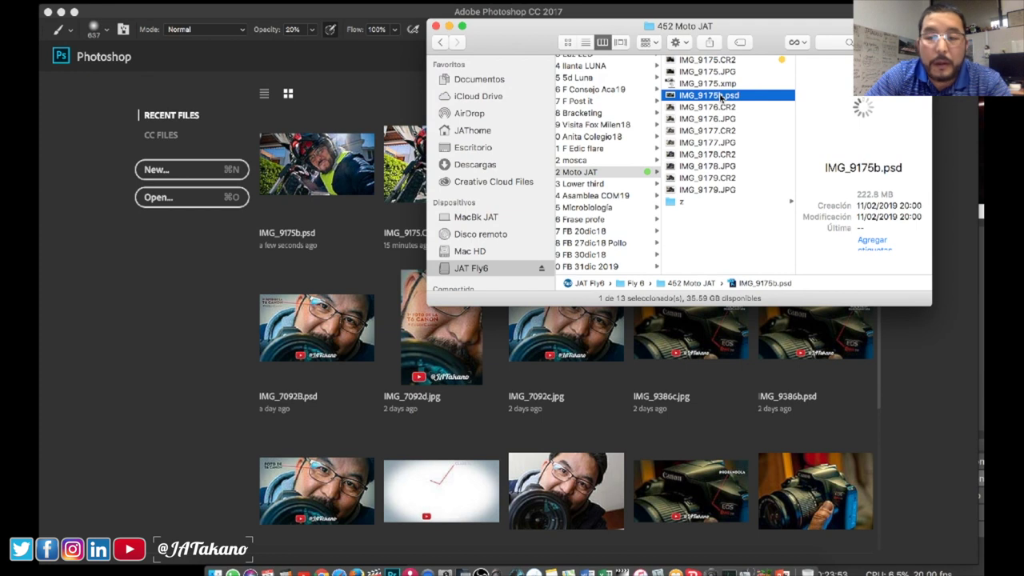
{"action": "left_click", "coordinate": [725, 60], "text": "super"}
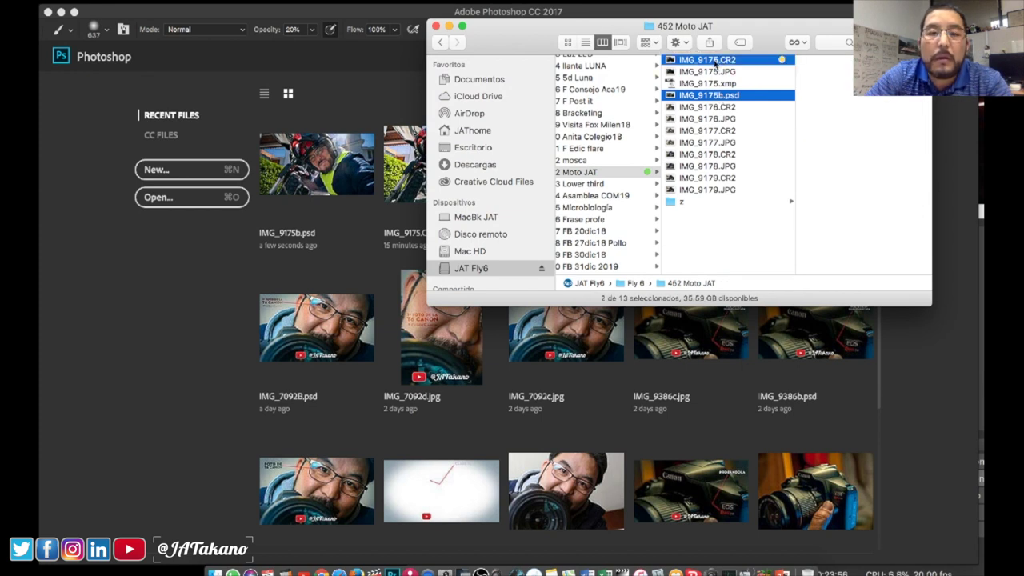
{"action": "key", "text": "space"}
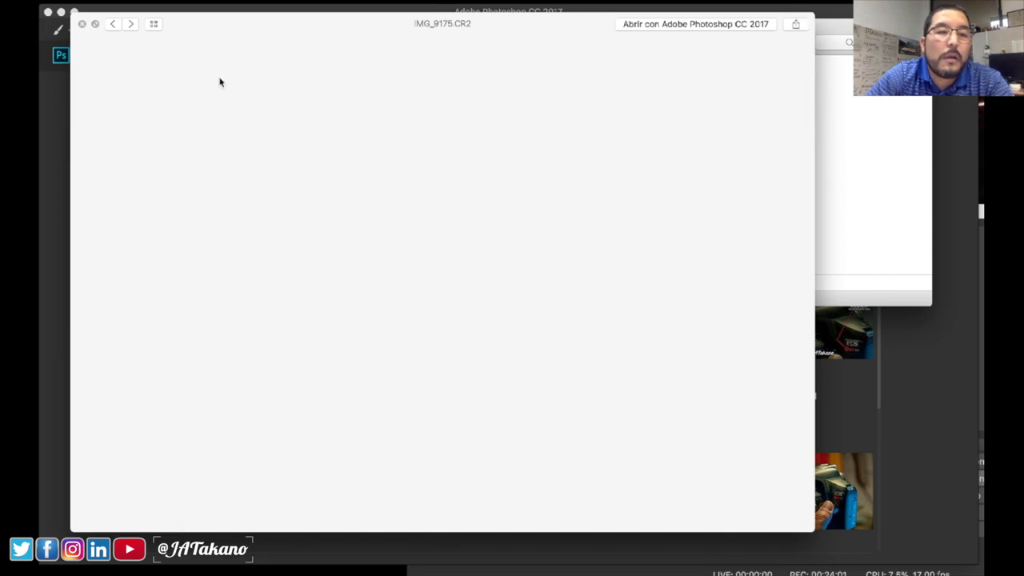
Compare the original IMG_9175.CR2 and edited IMG_9175b.psd full screen in Quick Look, alternating between them.
{"action": "key", "text": "ctrl+super+f"}
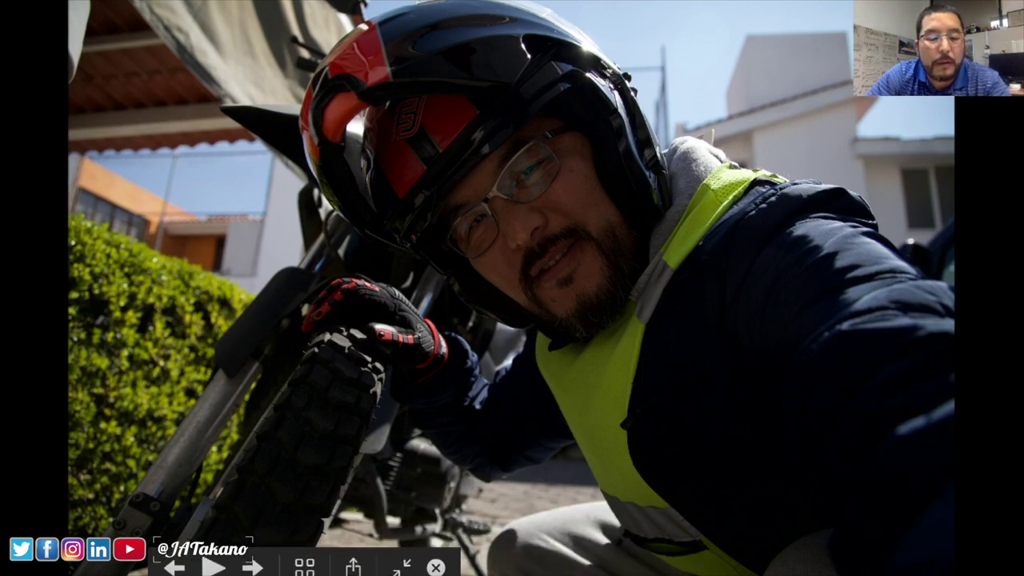
{"action": "left_click", "coordinate": [252, 567]}
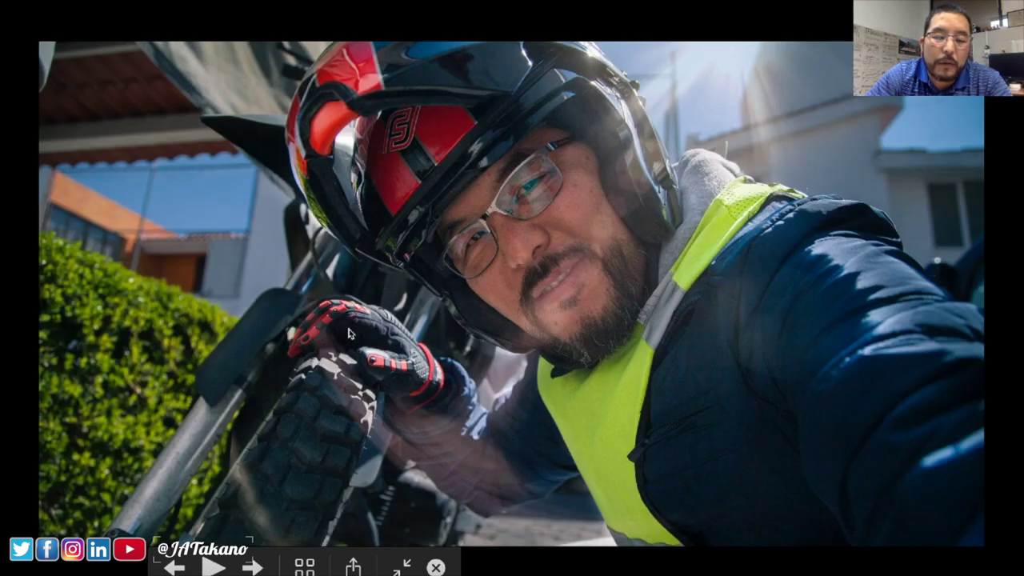
{"action": "left_click", "coordinate": [252, 566]}
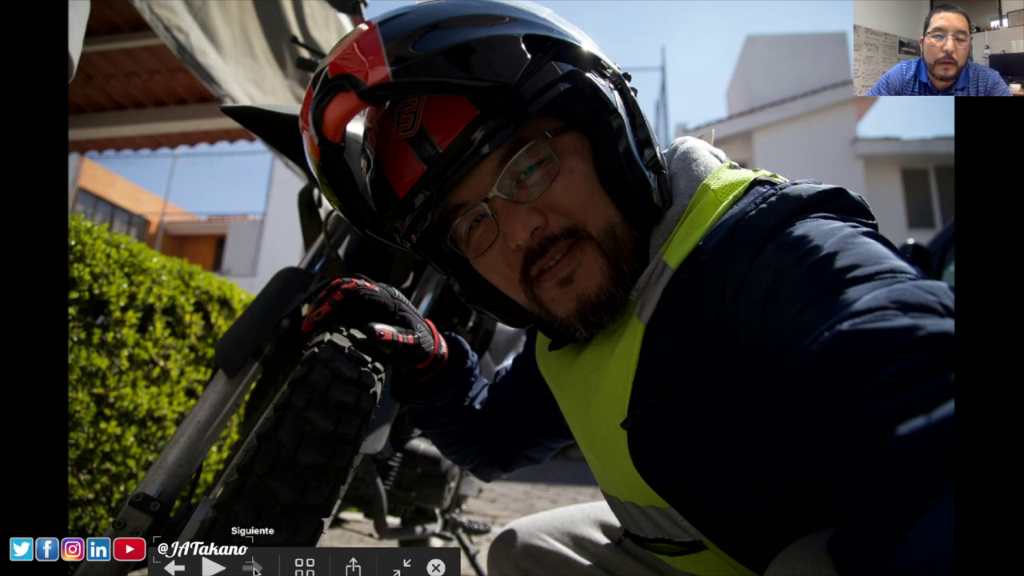
{"action": "left_click", "coordinate": [252, 567]}
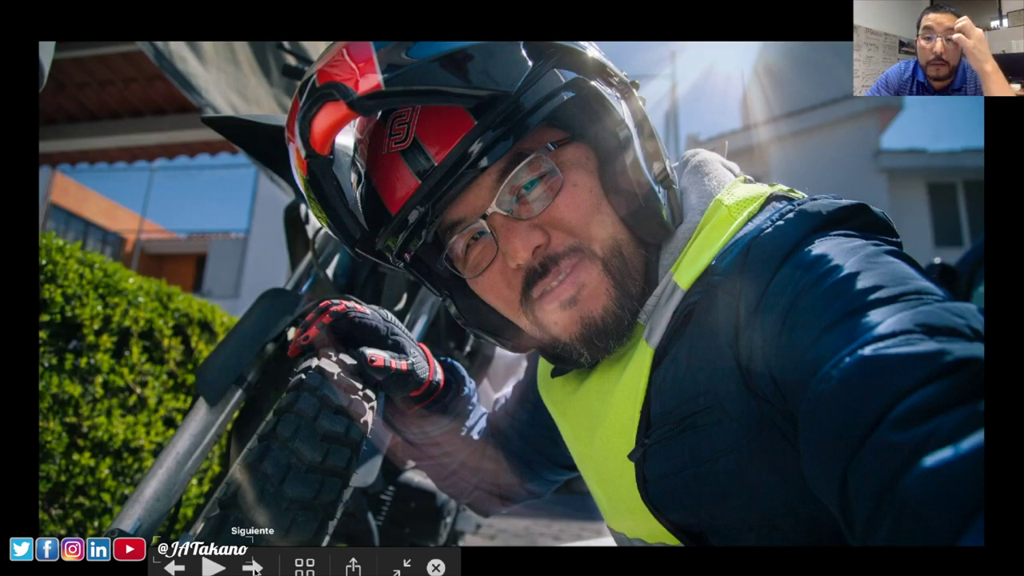
{"action": "left_click", "coordinate": [252, 566]}
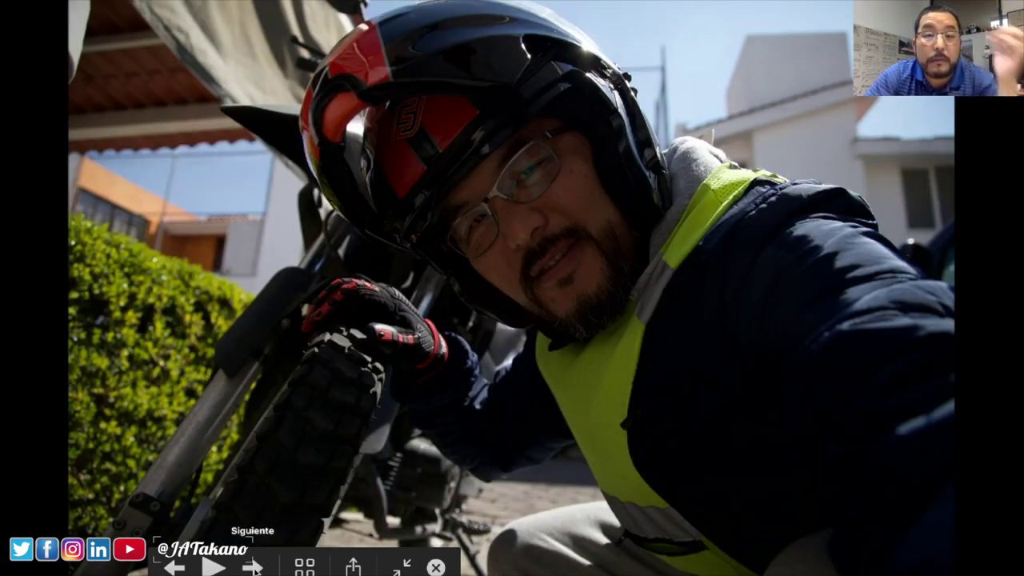
{"action": "left_click", "coordinate": [252, 567]}
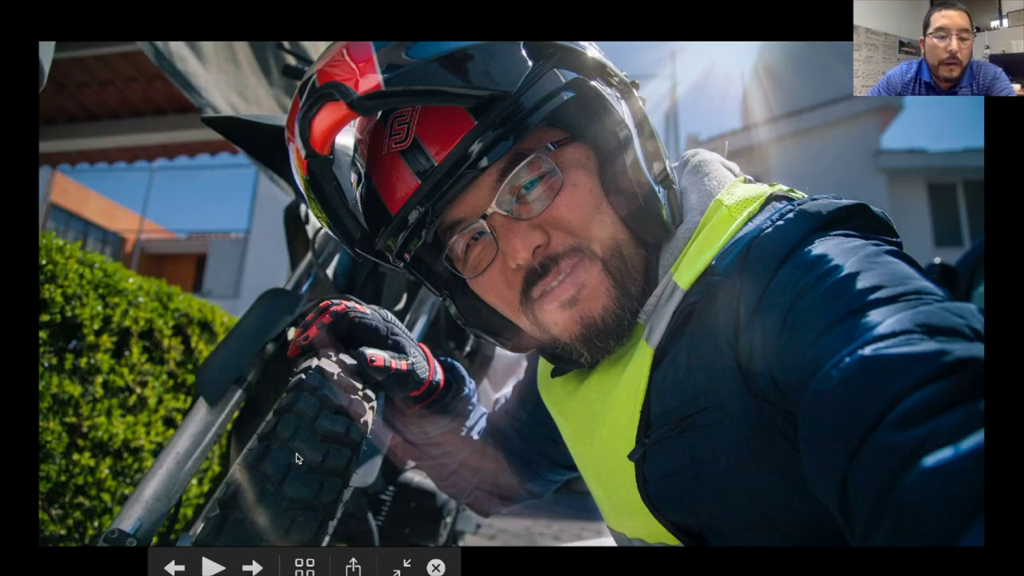
{"action": "left_click", "coordinate": [311, 568]}
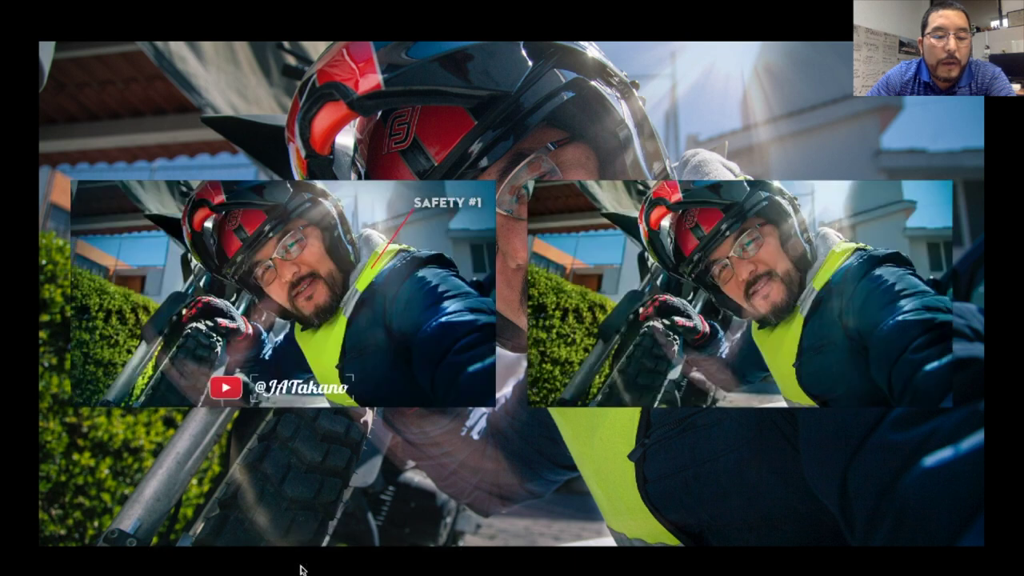